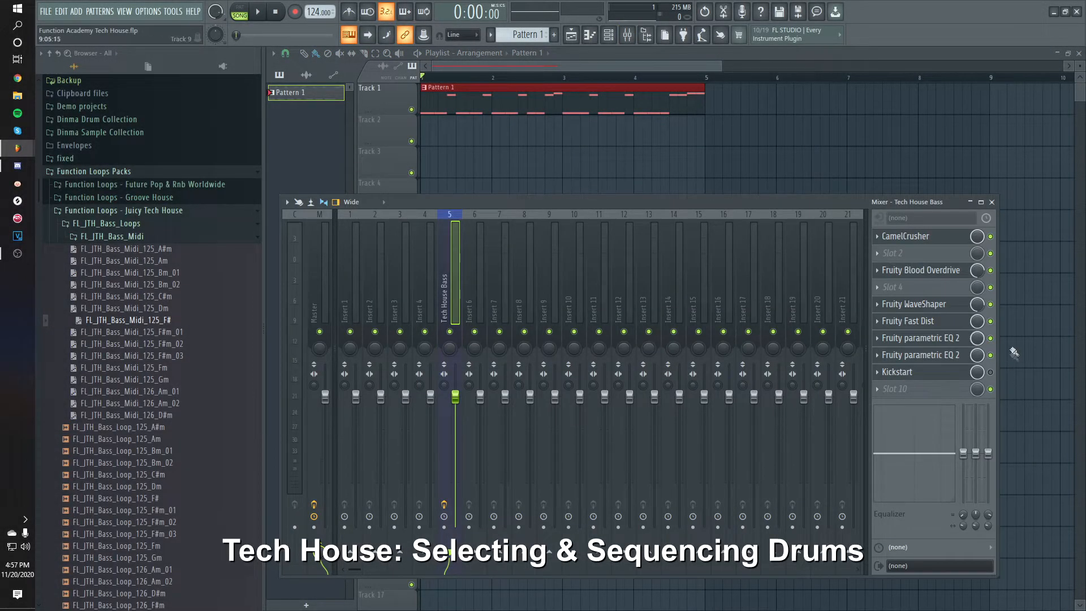
Step: Close the mixer and play the Pattern 1 bassline in the playlist
key("F9")
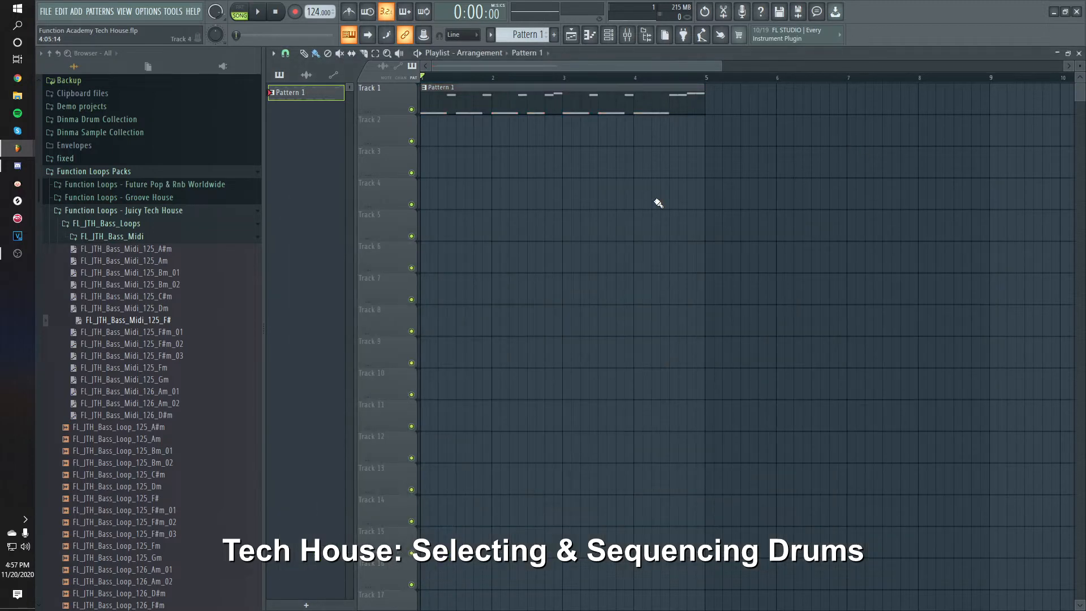
key("space")
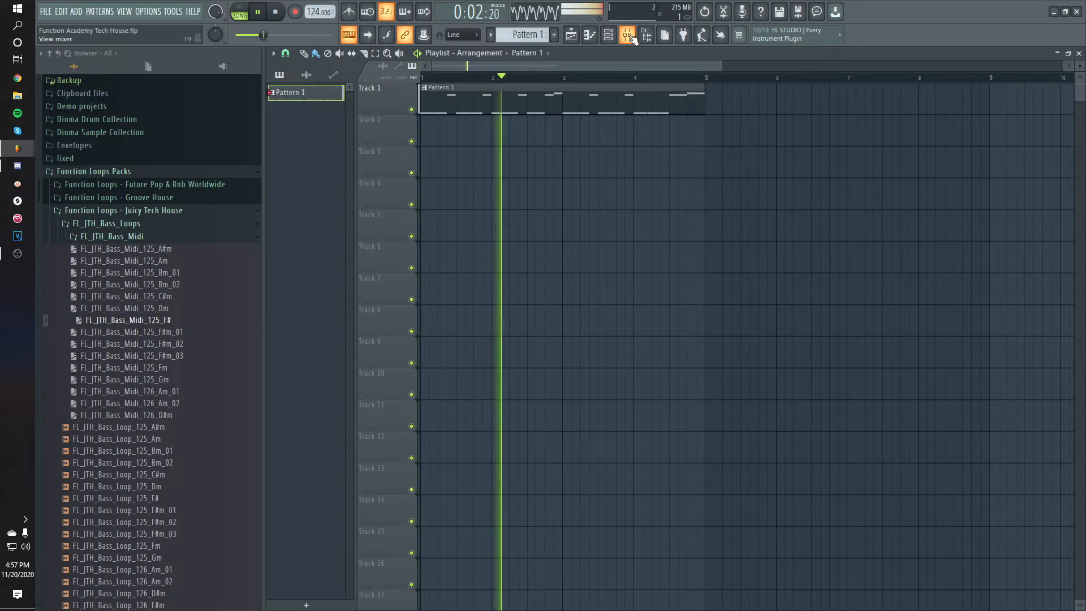
key("space")
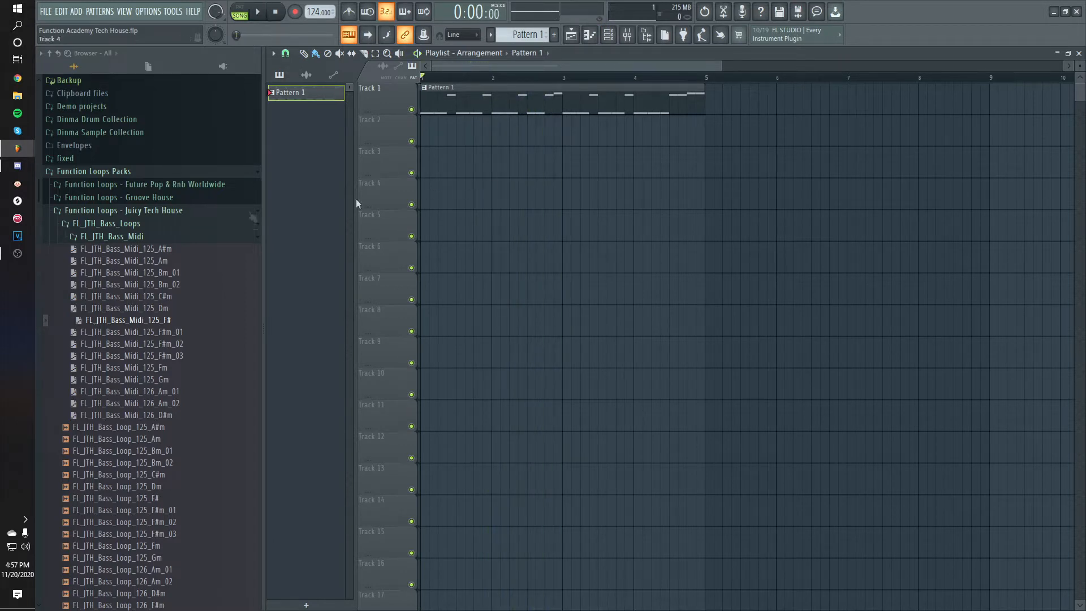
Step: Open the FL_TC_125_Drum_Loops folder of the Function Loops - Tech House Movies pack and find its kick loops
left_click(124, 212)
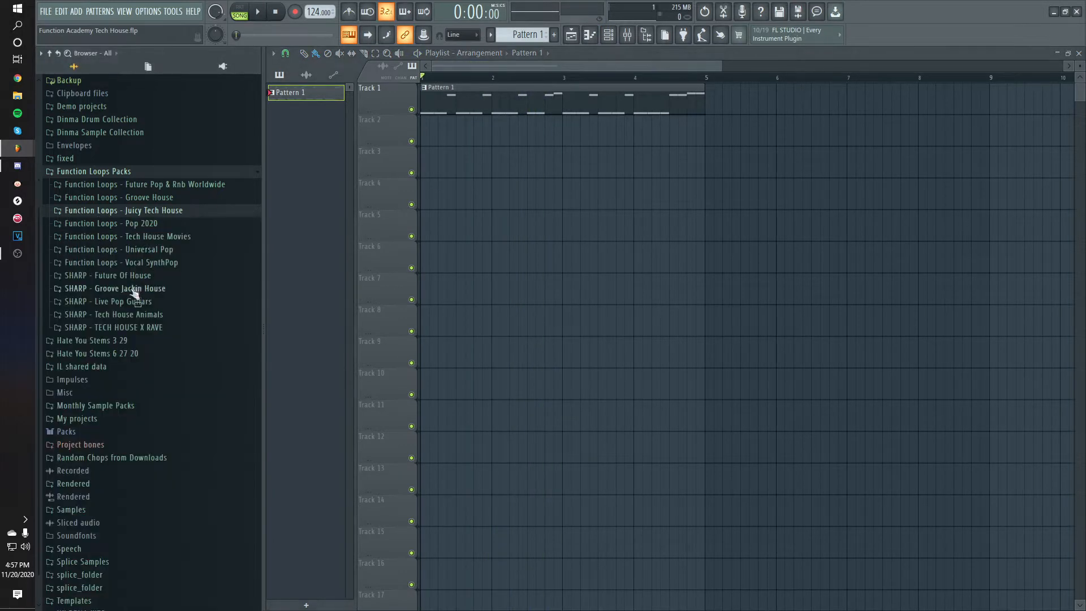
left_click(143, 237)
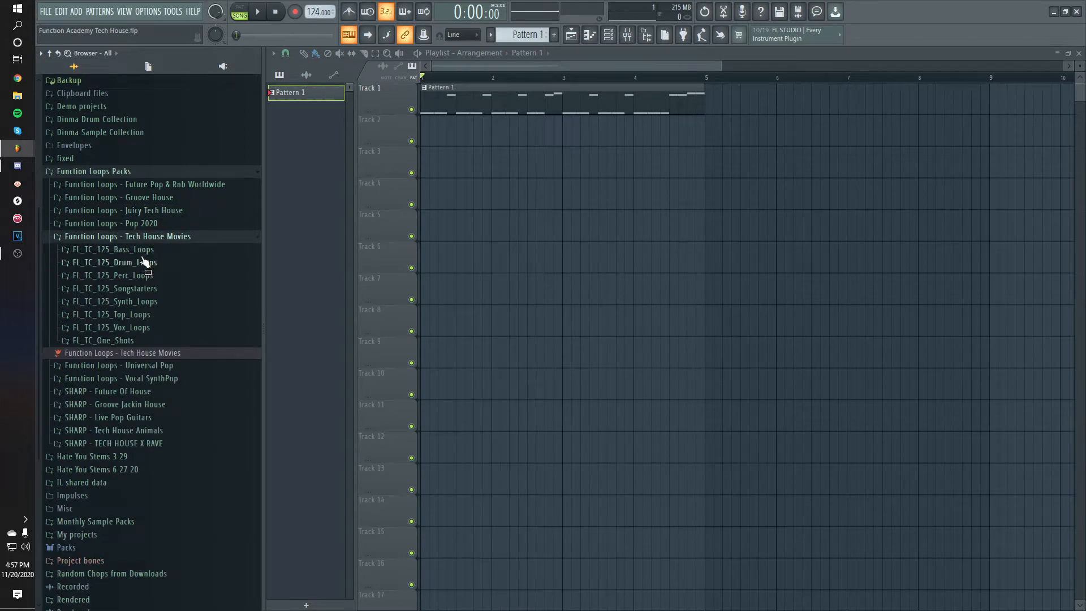
left_click(143, 263)
scroll(150, 274, "down", 4)
scroll(141, 226, "up", 4)
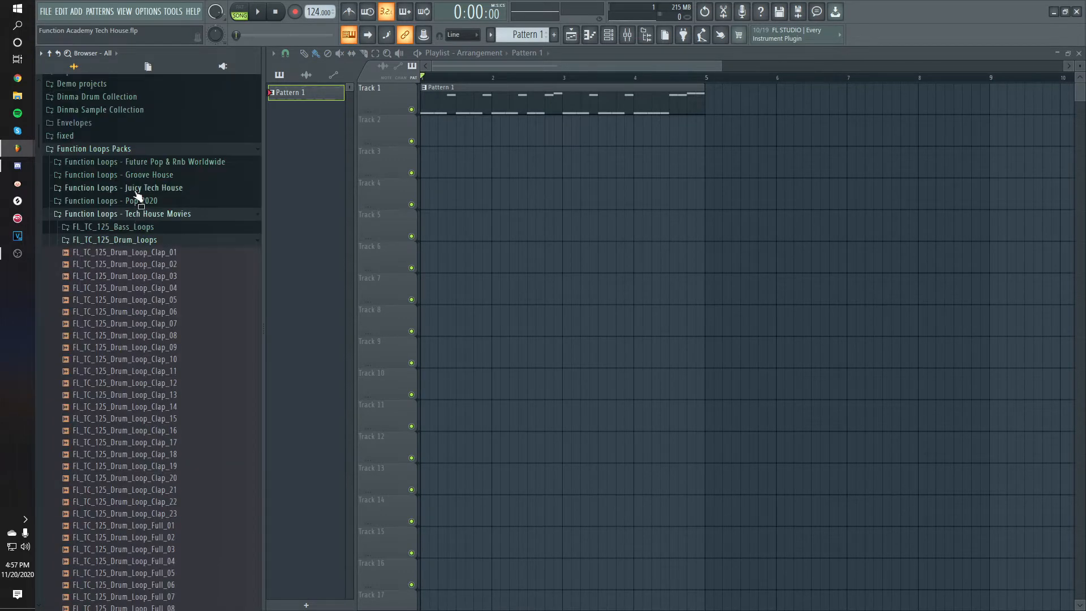
scroll(139, 336, "down", 12)
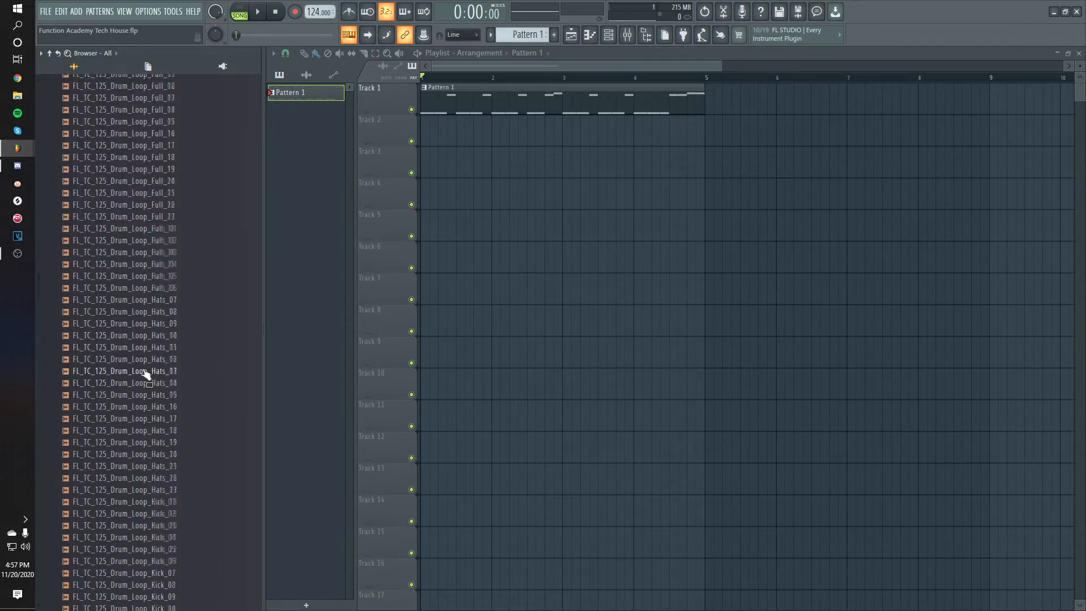
scroll(131, 356, "down", 4)
scroll(125, 288, "up", 2)
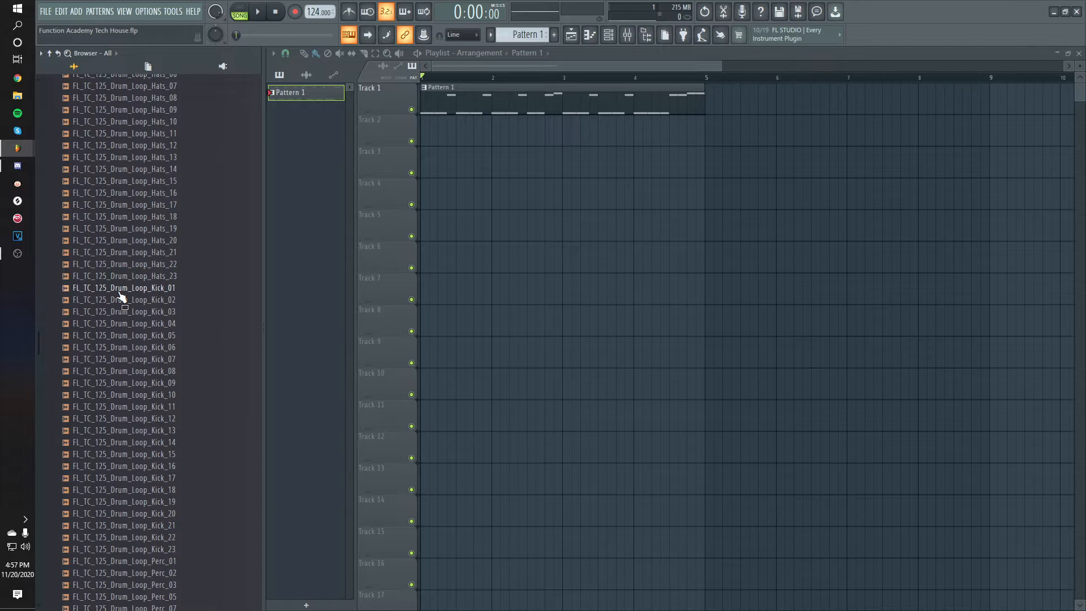
Step: Place FL_TC_125_Drum_Loop_Kick_09 at the start of Track 2 and trim it to its first kick hit
left_click_drag(120, 383, 122, 389)
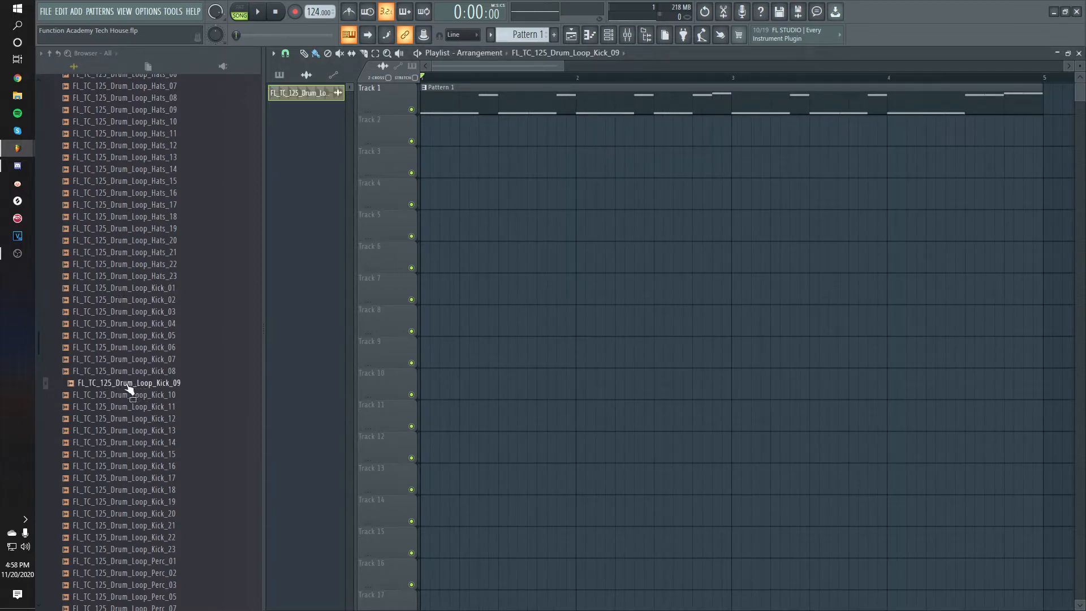
left_click_drag(123, 389, 465, 134)
right_click(711, 194)
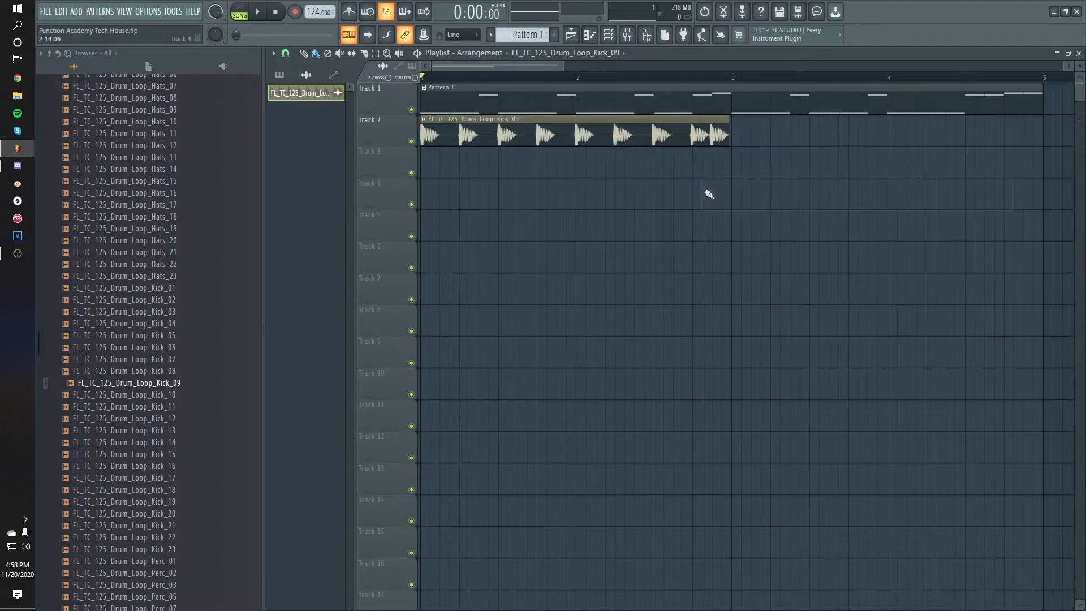
left_click_drag(729, 135, 430, 145)
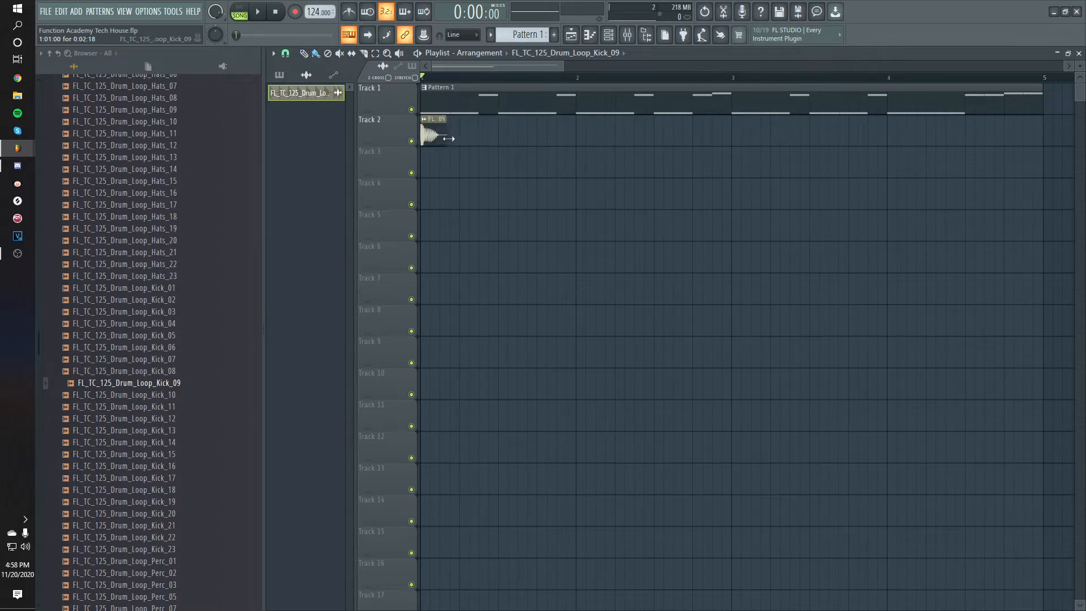
Step: Repeat the single kick clip on every beat of Track 2 through the end of bar 4 and play it
key("space")
key("space")
key("space")
key("space")
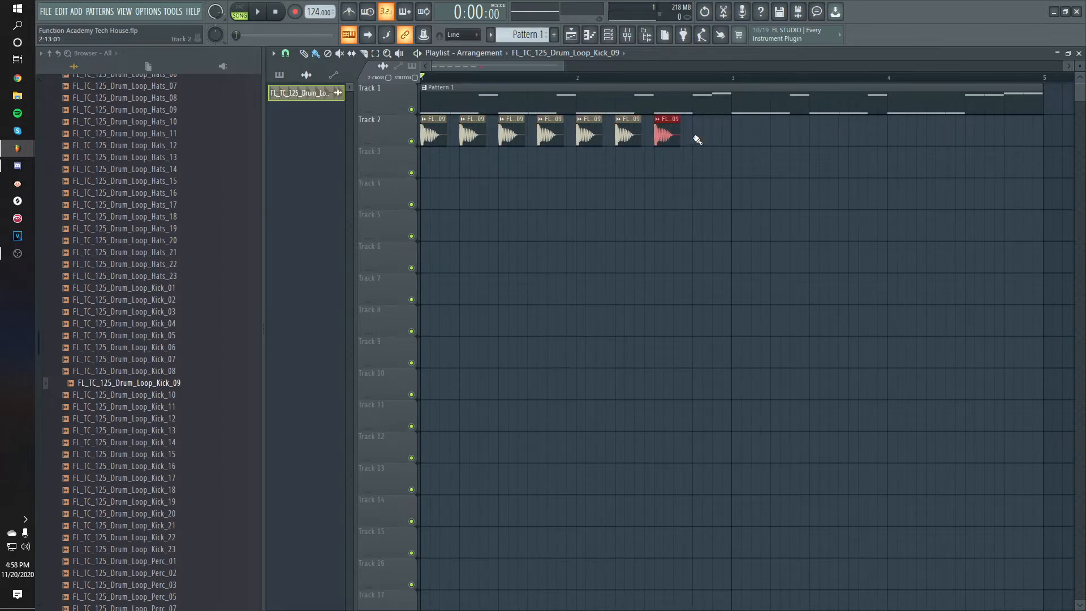
left_click(627, 34)
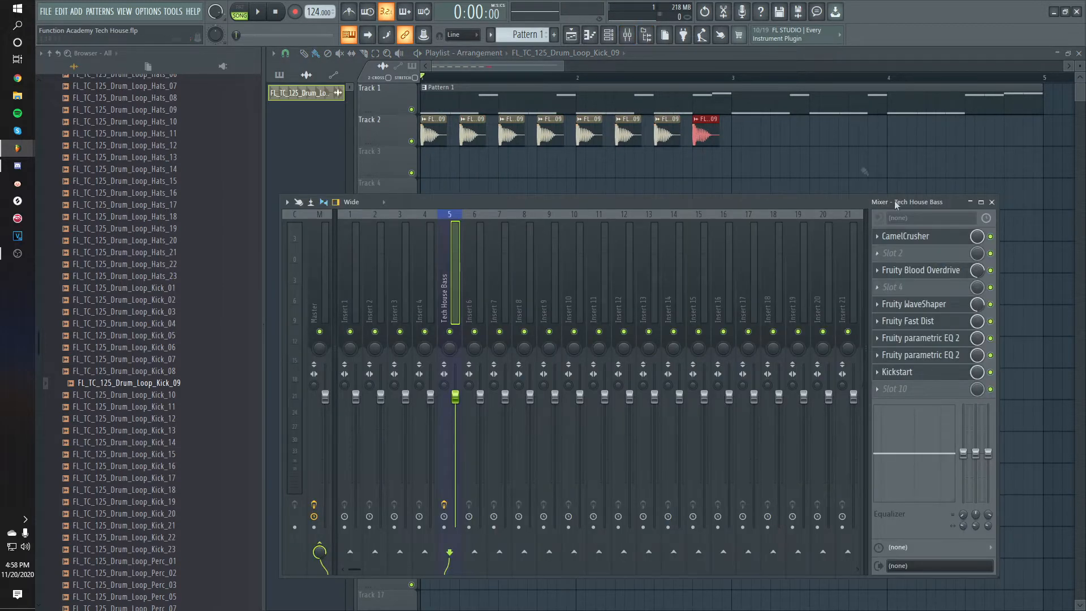
key("F9")
key("space")
left_click(740, 136)
left_click(778, 136)
left_click(823, 138)
left_click(857, 138)
left_click(899, 141)
left_click(937, 138)
left_click(976, 138)
left_click(1015, 138)
key("space")
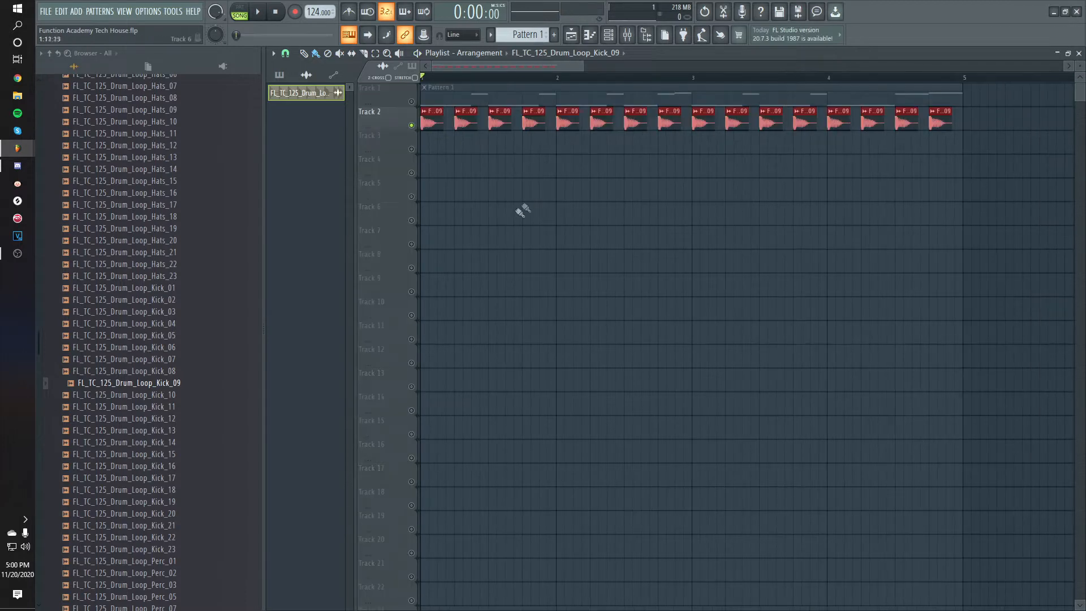
Step: Play the kick sequence and extend the starts of all the Track 2 kick clips back to the beat lines
key("space")
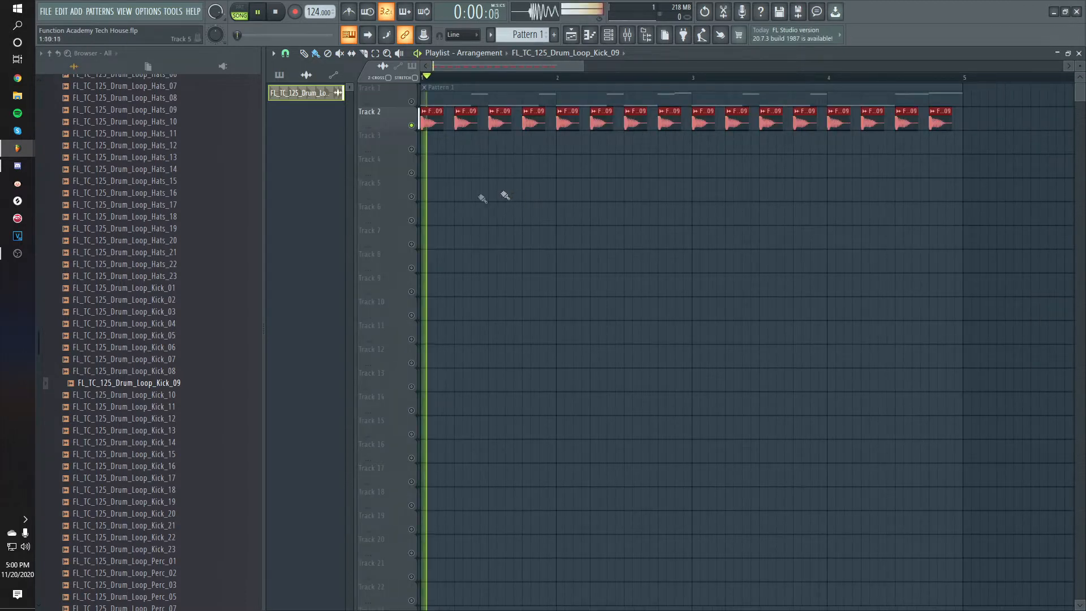
key("space")
scroll(395, 131, "up", 6)
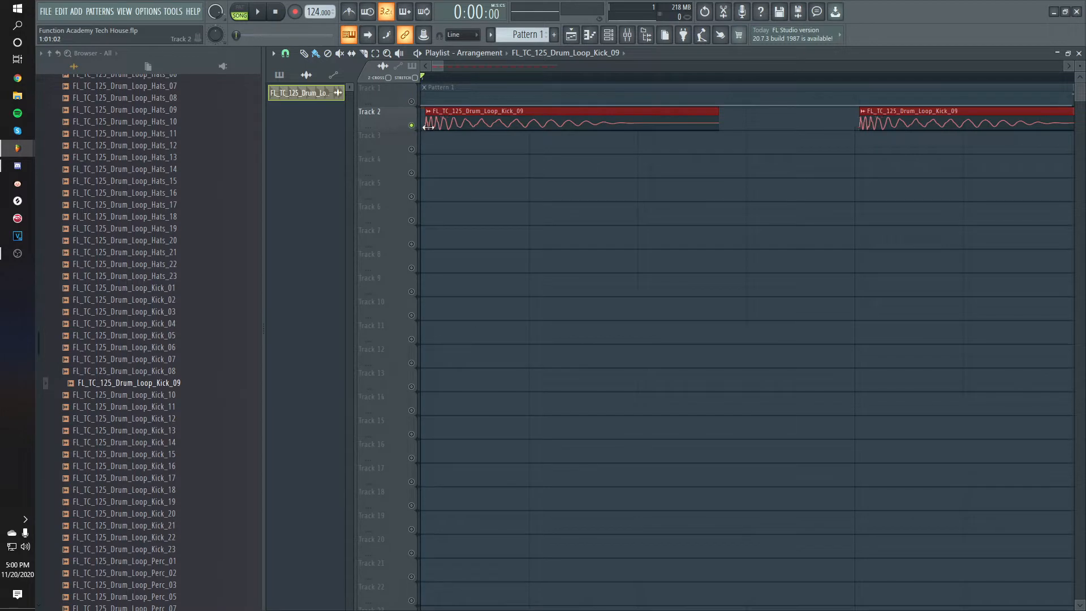
left_click_drag(458, 126, 403, 128)
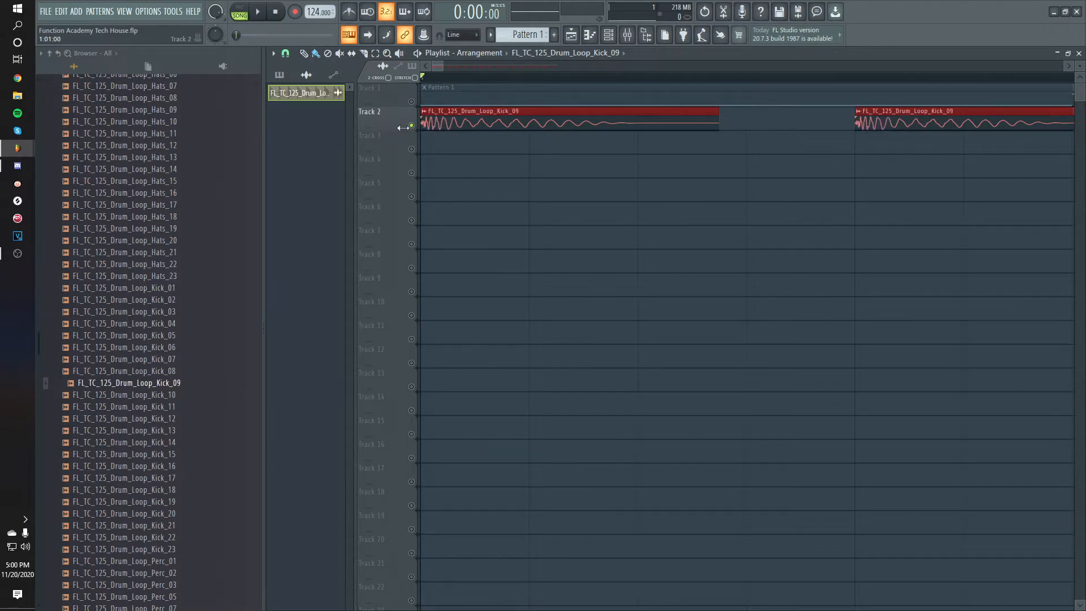
Step: Set the declicking mode of the FL_TC_125_Drum_Loop_Kick_09 sample to Generic (bleeding)
double_click(473, 127)
left_click(418, 261)
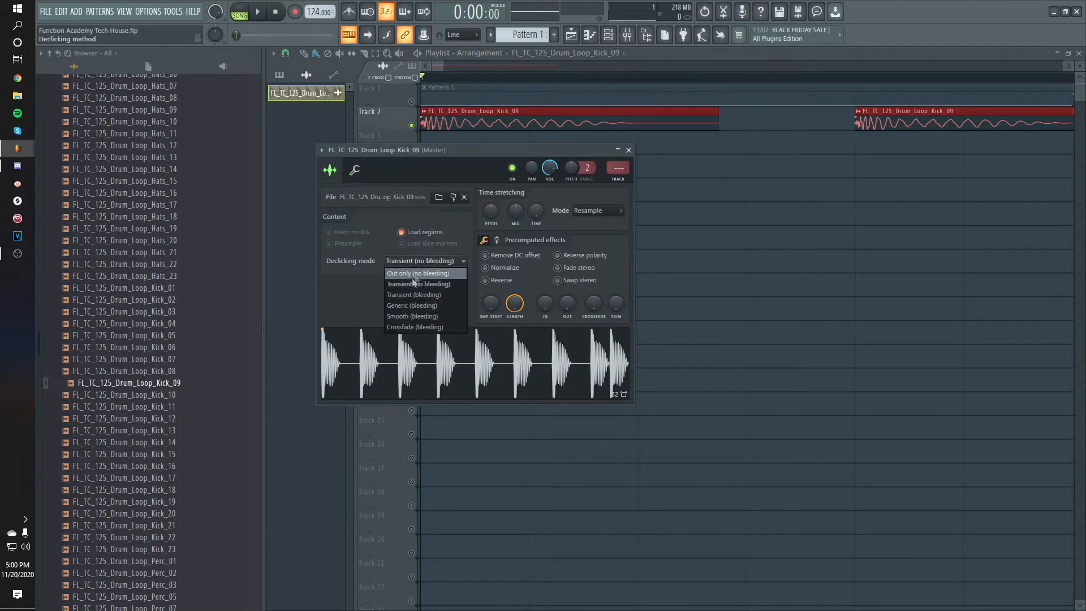
left_click(415, 307)
left_click(628, 150)
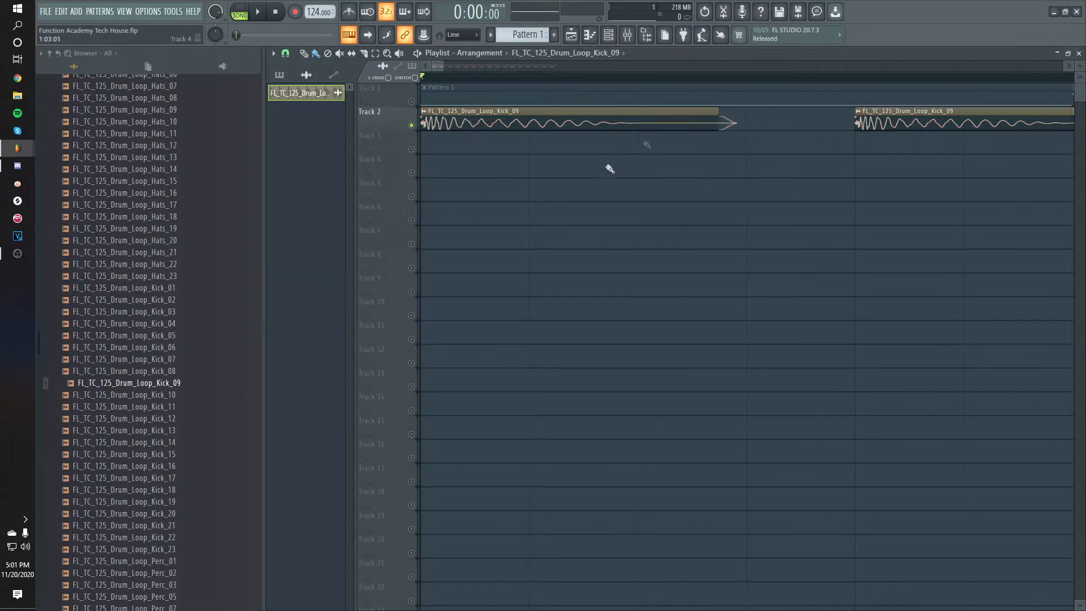
Step: Trim the initial transient off the start of all the Track 2 kick clips together and play them back
scroll(647, 145, "down", 6)
left_click_drag(824, 124, 423, 124)
scroll(425, 124, "up", 6)
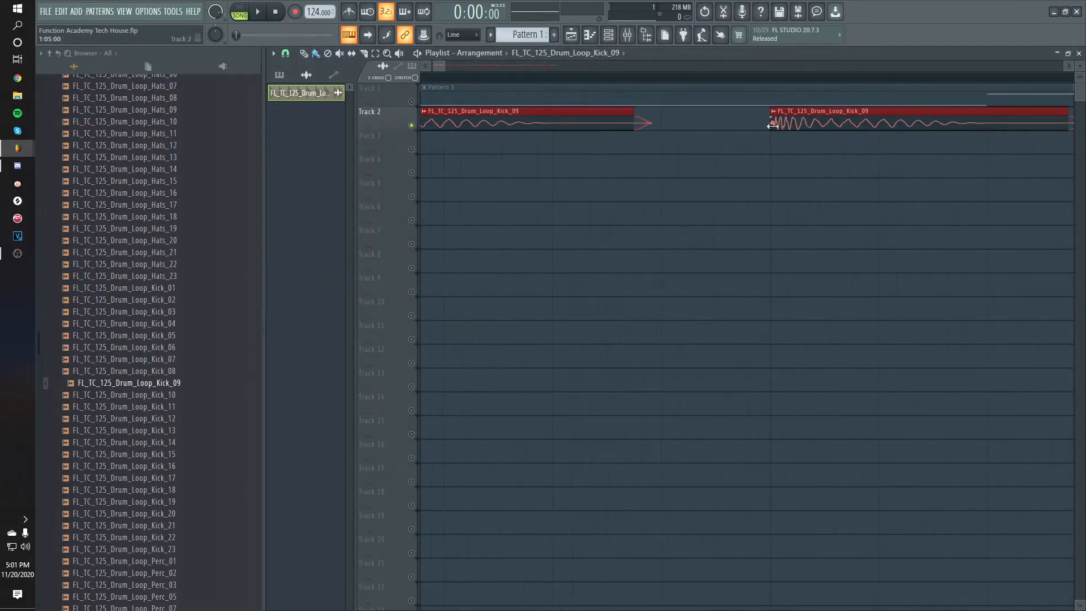
scroll(583, 163, "down", 4)
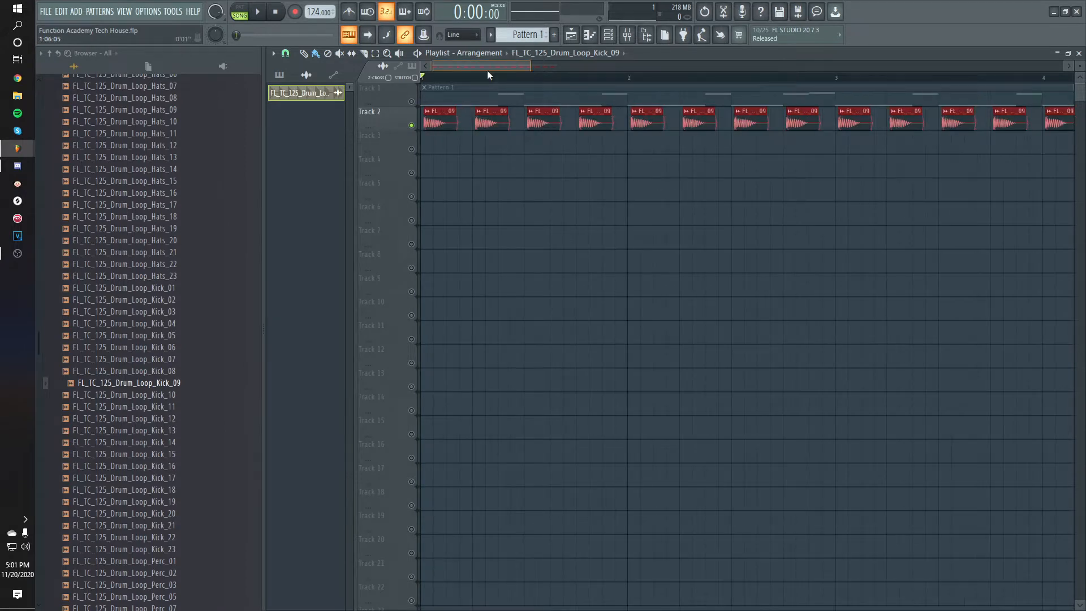
scroll(489, 75, "up", 3)
key("space")
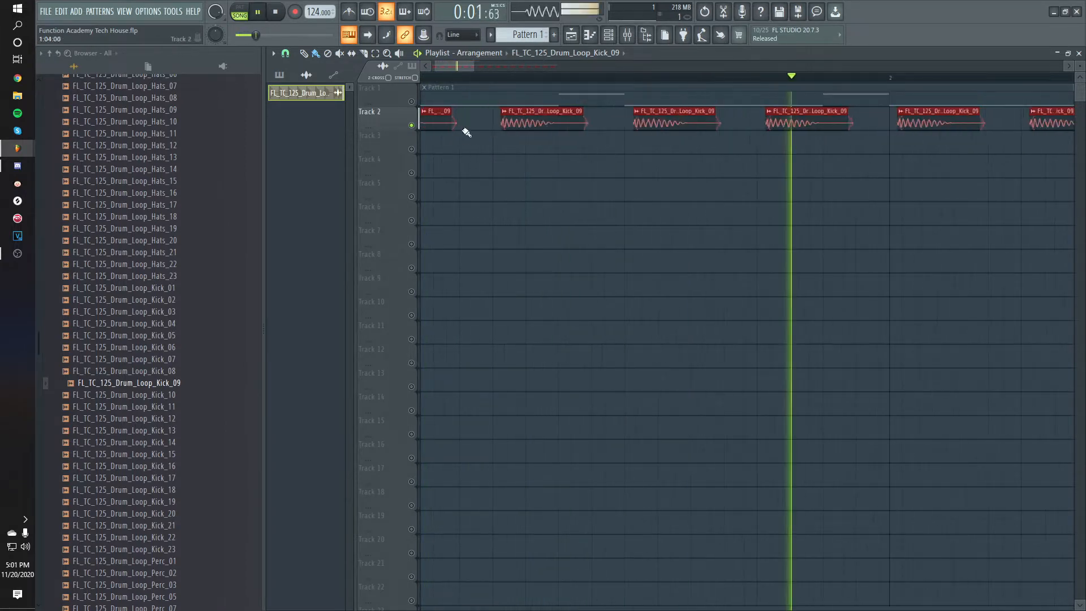
key("space")
Step: Audition the neighbouring kick loops, including Kick_10 and Kick_11, for a top layer to the Track 2 kick
scroll(459, 133, "down", 3)
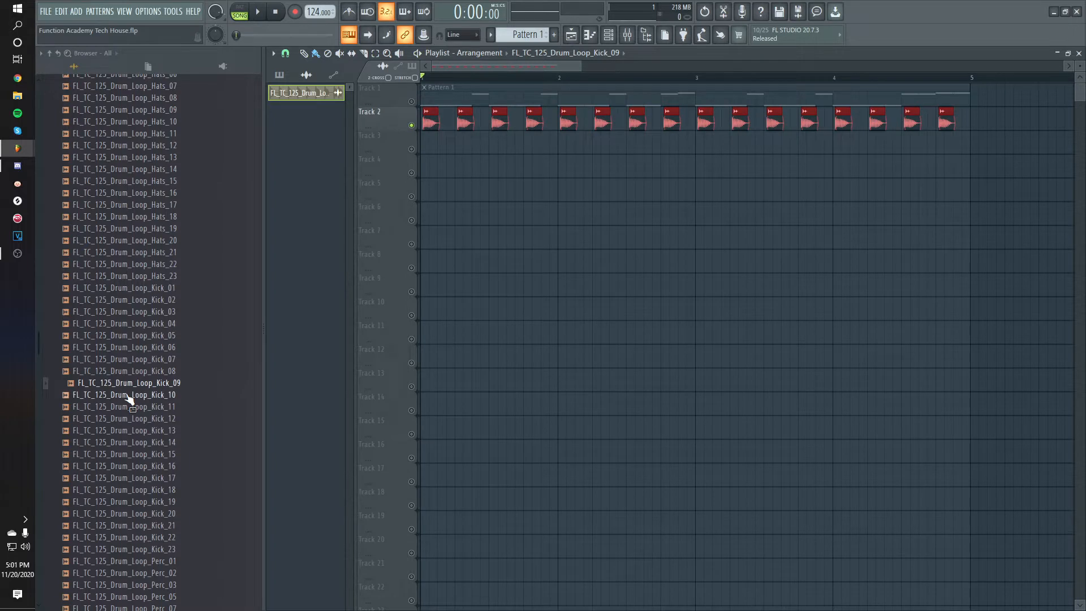
key("Down")
key("Down")
key("Down")
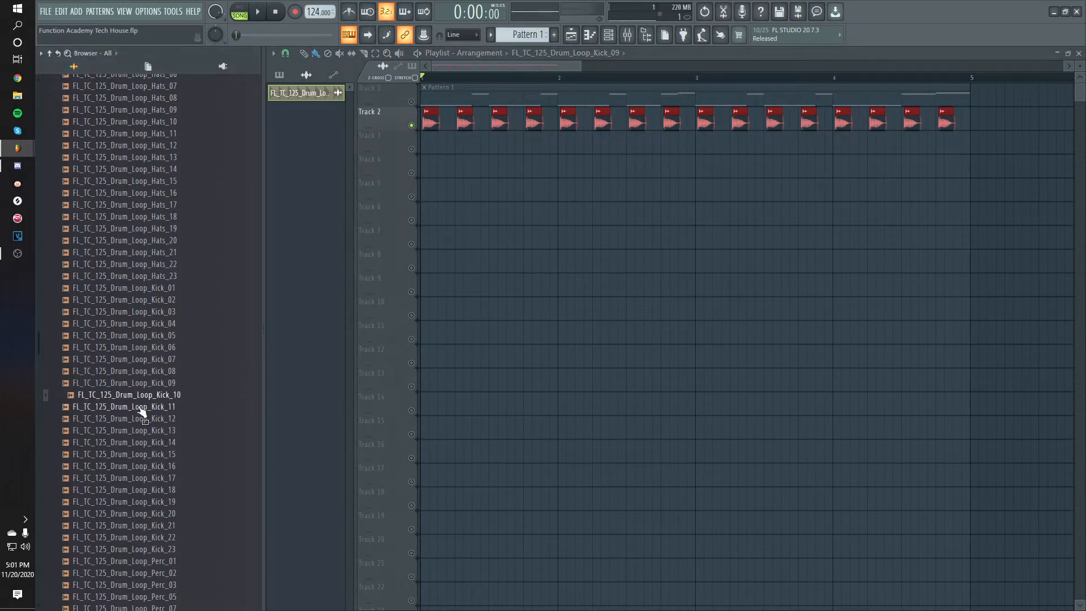
left_click(136, 396)
left_click(135, 388)
left_click(139, 396)
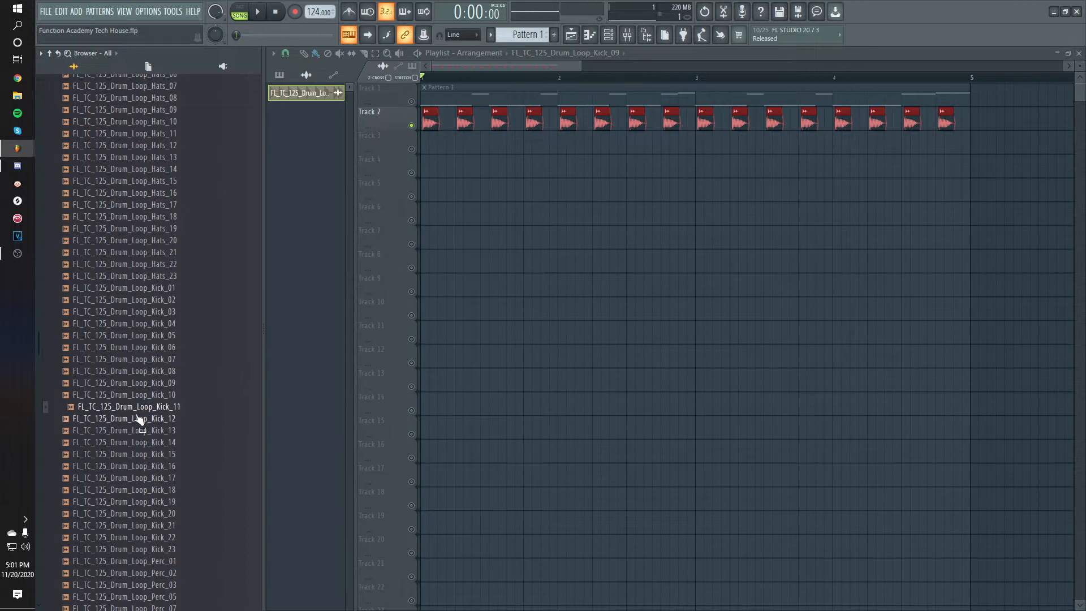
key("space")
key("space")
left_click(137, 399)
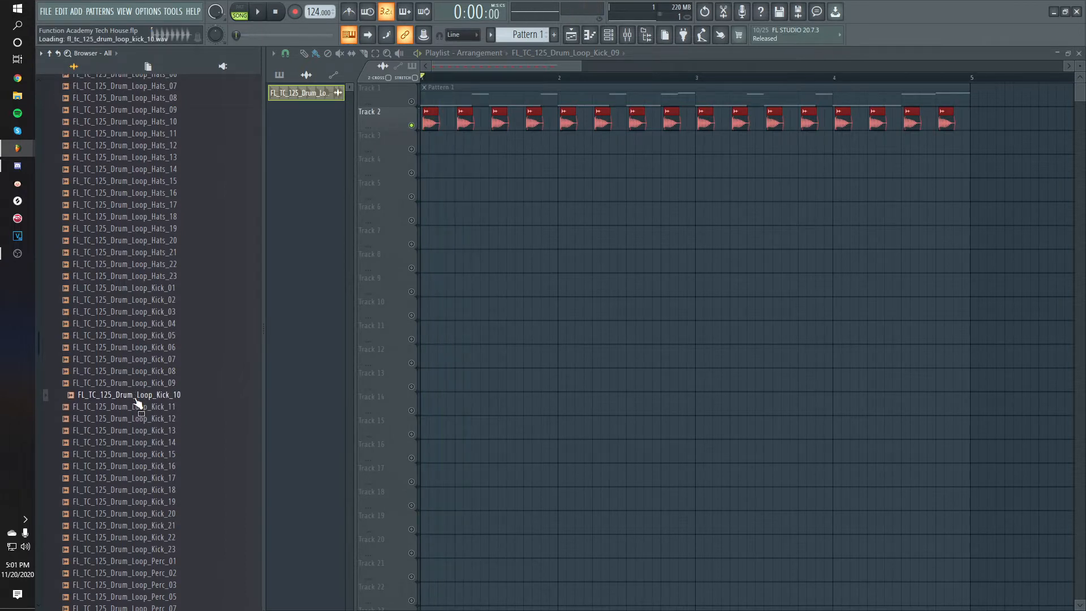
Step: Place FL_TC_125_Drum_Loop_Kick_10 at the start of Track 3 and set its declicking mode to Generic (bleeding)
left_click_drag(388, 321, 419, 151)
double_click(429, 143)
left_click(440, 275)
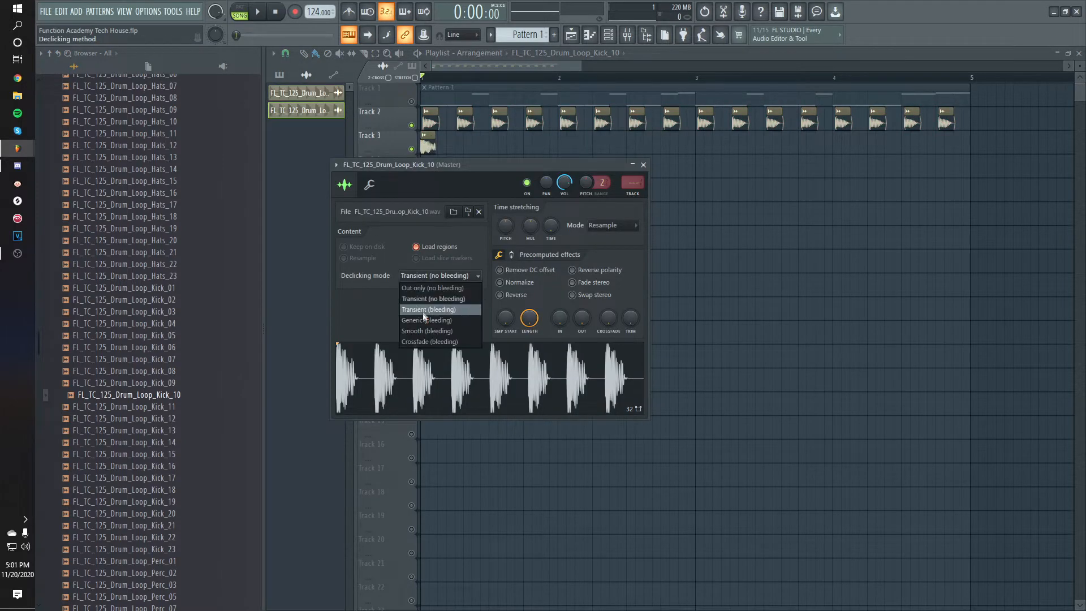
left_click(423, 324)
left_click(643, 165)
Step: Shorten the Track 3 Kick_10 clip to a brief opening transient of 0:00:07 and play it with the Track 2 kick
scroll(399, 218, "up", 6)
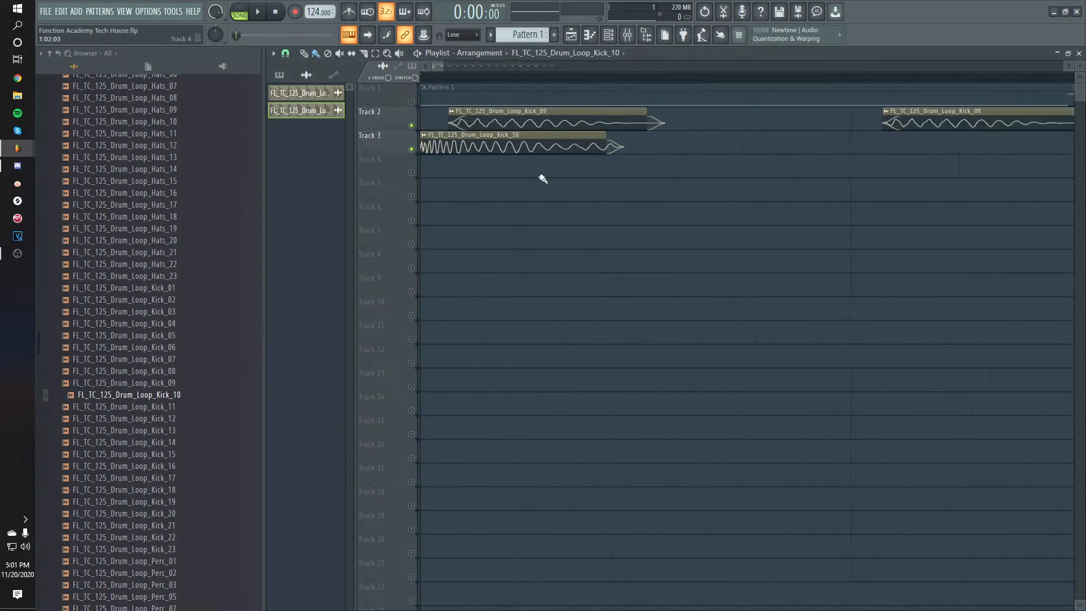
left_click_drag(568, 148, 469, 148)
key("space")
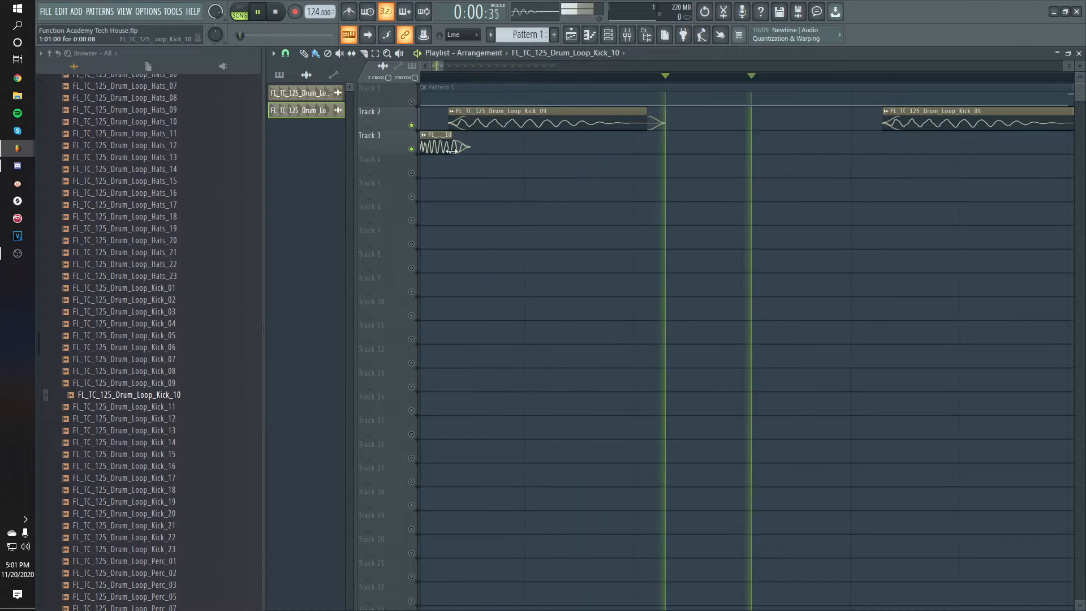
scroll(475, 236, "down", 5)
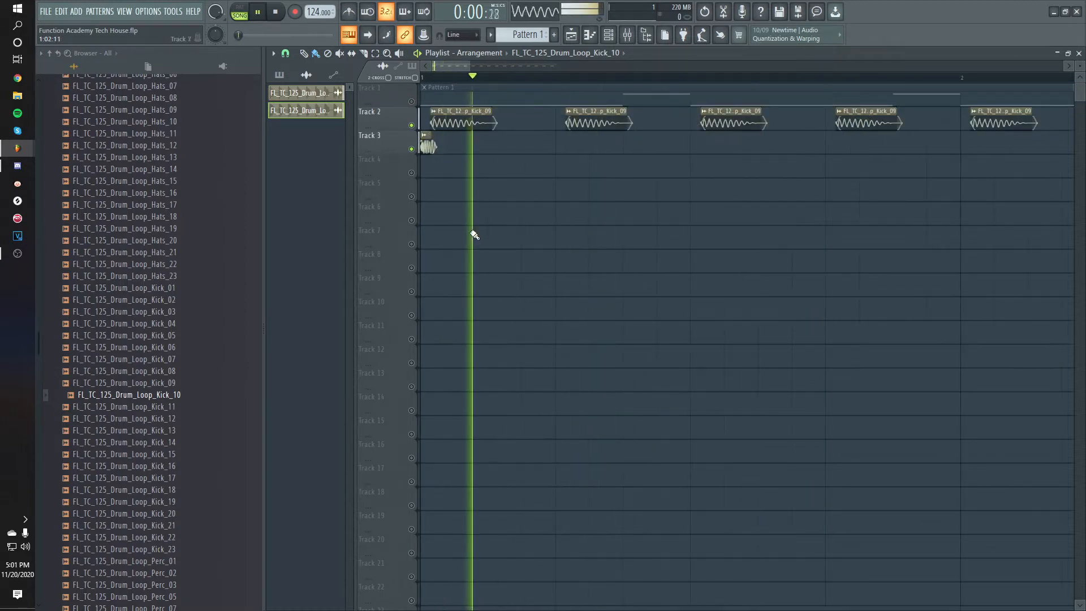
key("space")
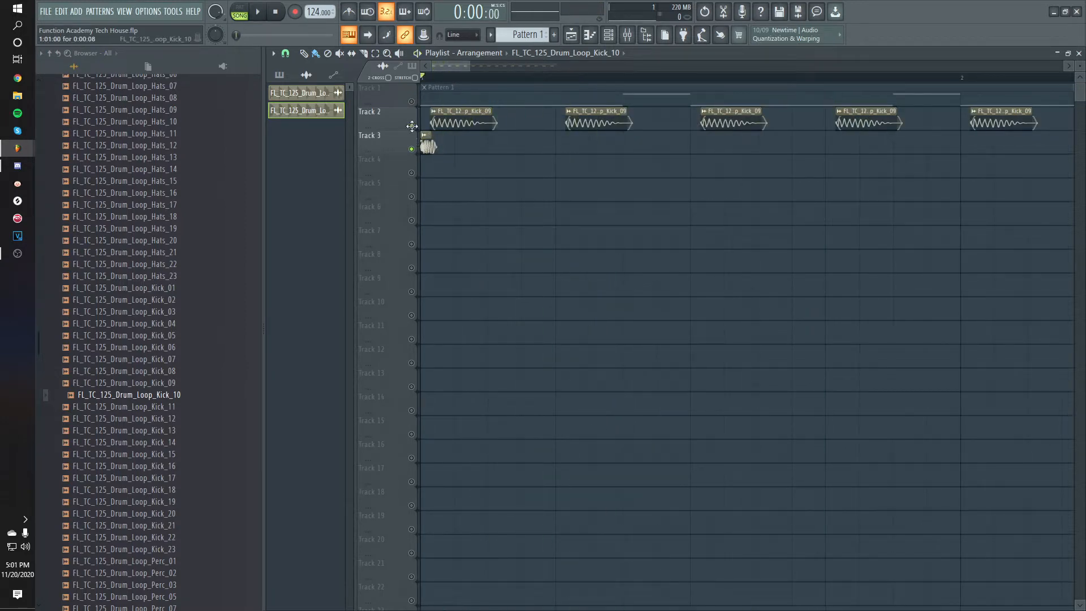
scroll(411, 125, "up", 5)
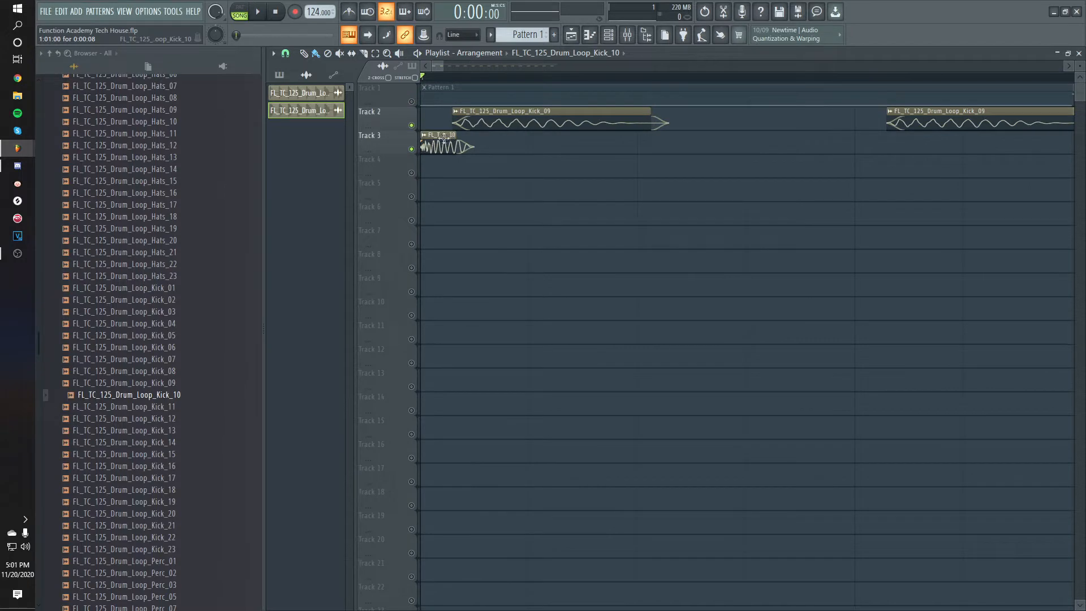
key("space")
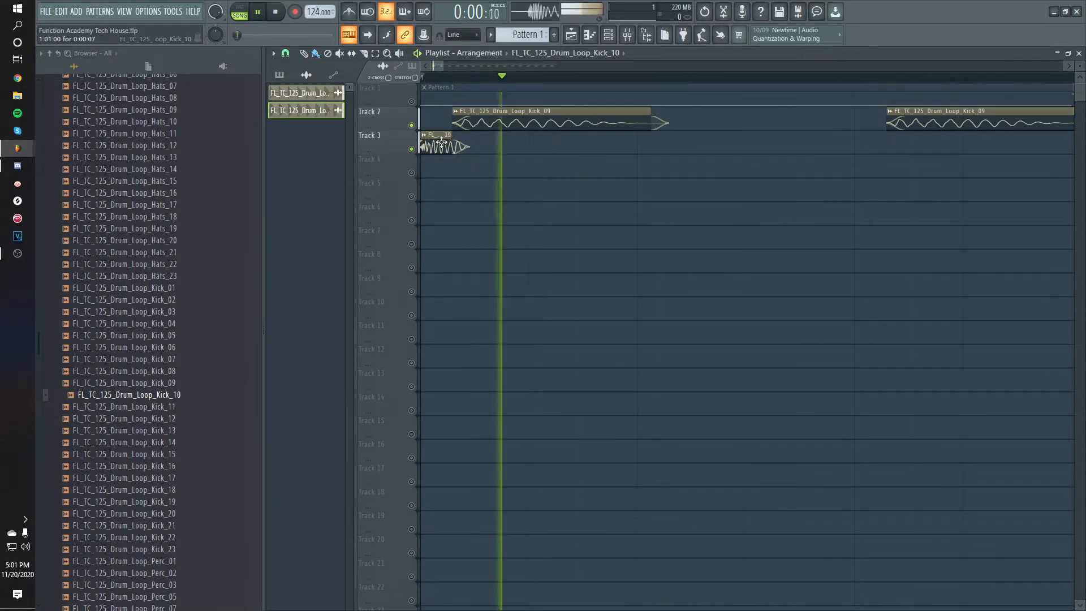
scroll(442, 151, "down", 5)
key("space")
Step: Copy the short Kick_10 transient clip onto every beat of Track 3 through bar 4, checking it by playback
left_click(573, 151)
scroll(527, 194, "down", 5)
left_click_drag(534, 173, 369, 153)
key("space")
mouse_move(601, 145)
left_mouse_down()
mouse_move(409, 154)
mouse_move(599, 152)
left_mouse_up()
key("space")
key("space")
left_click_drag(788, 151, 378, 149)
left_click_drag(467, 146, 804, 142)
scroll(664, 300, "down", 4)
key("space")
Step: Unmute Track 1 and play the bassline together with the layered kicks
left_click(412, 102)
key("space")
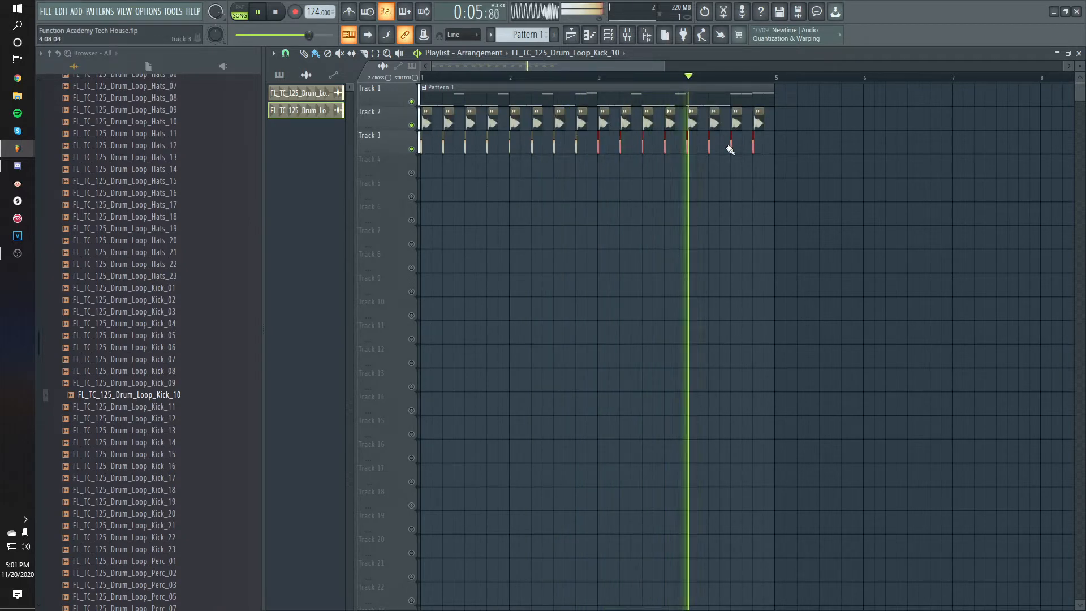
key("space")
Step: Route the FL_TC_125_Drum_Loop_Kick_09 and Kick_10 samples to mixer track 1 and name that track Kick
double_click(754, 145)
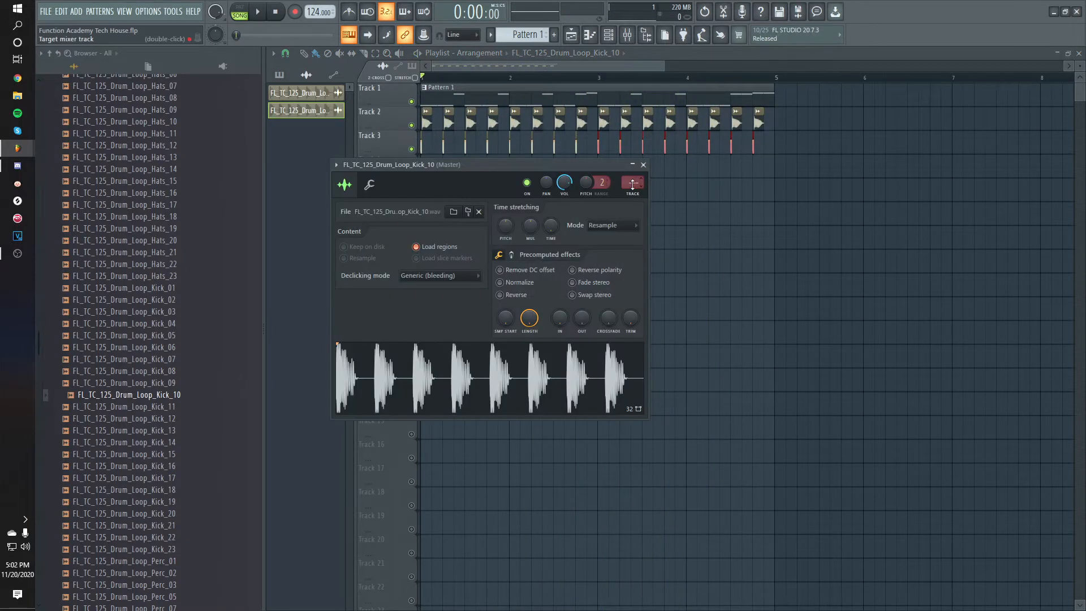
double_click(624, 123)
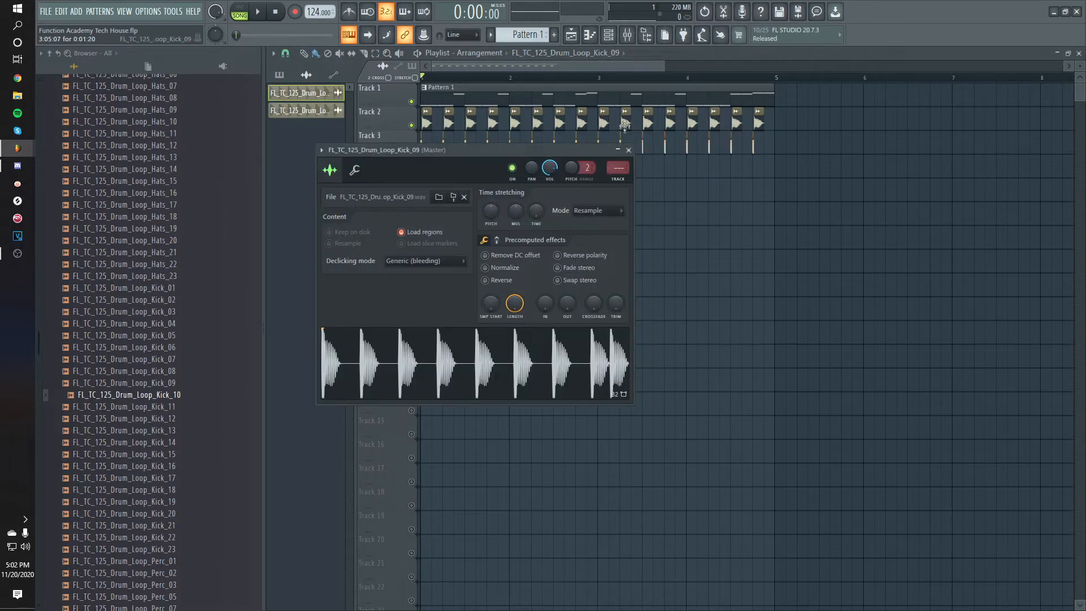
key("F9")
right_click(362, 212)
left_click(400, 229)
type("Kick")
key("Return")
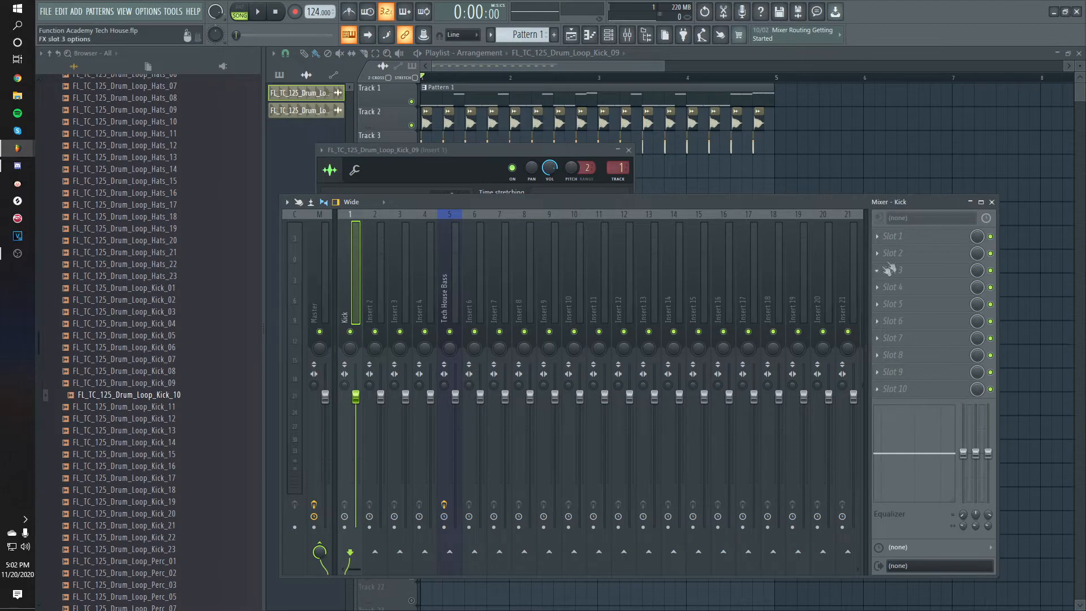
Step: Load Fruity Compressor in the Kick track's first effect slot, choose its Drums preset, and start playback
left_click(893, 238)
left_click(724, 333)
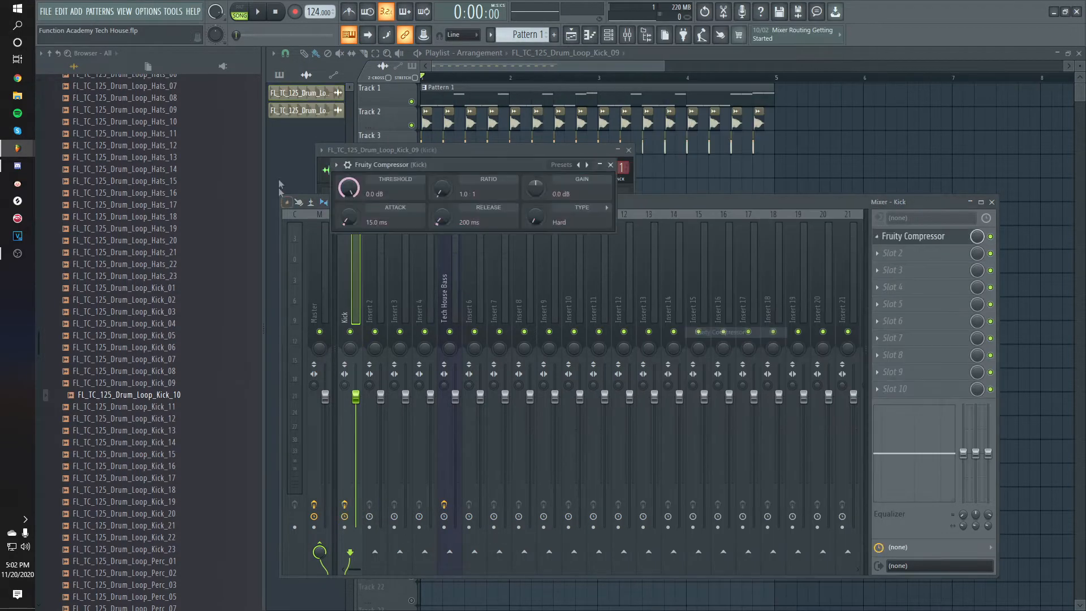
left_click(337, 166)
key("space")
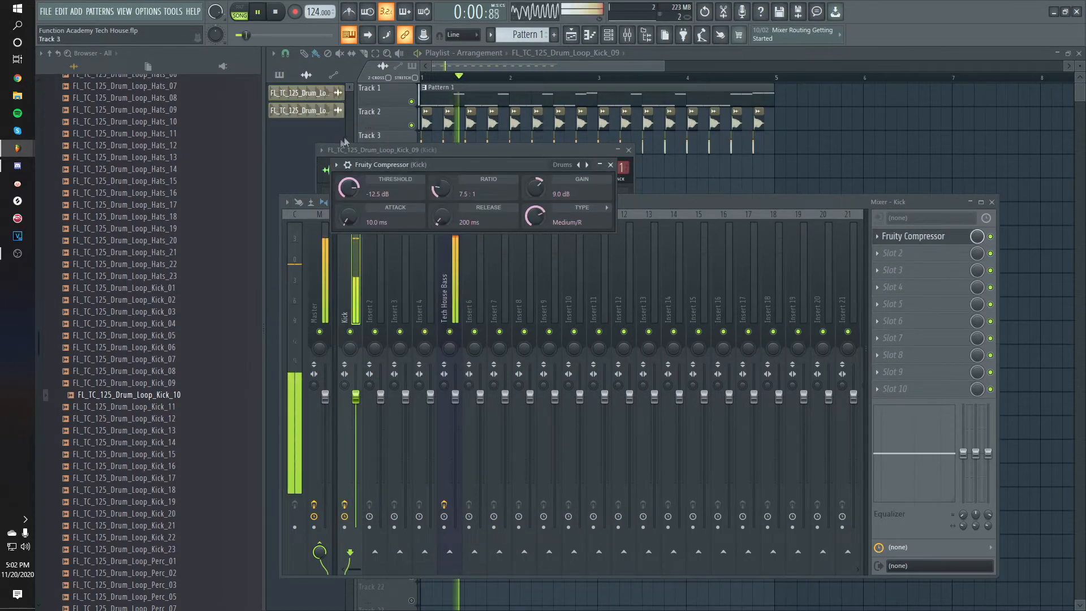
Step: Mute Track 1 and move all the Kick_10 transient clips from Track 3 onto the kick clips on Track 2
left_click(413, 102)
key("F12")
key("F6")
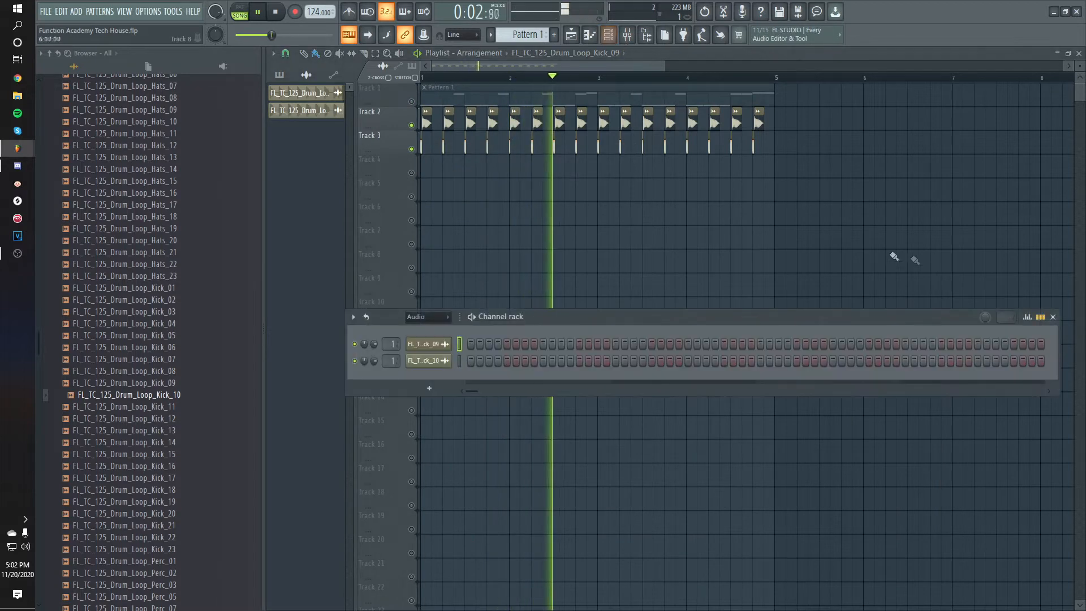
key("space")
key("F6")
left_click_drag(803, 154, 351, 169)
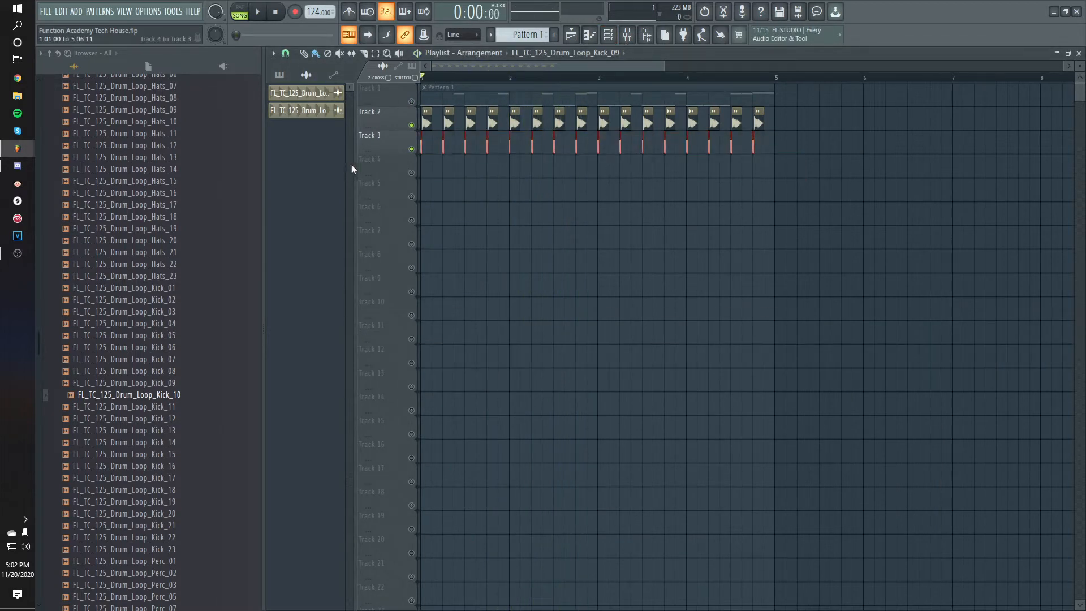
key("shift+Up")
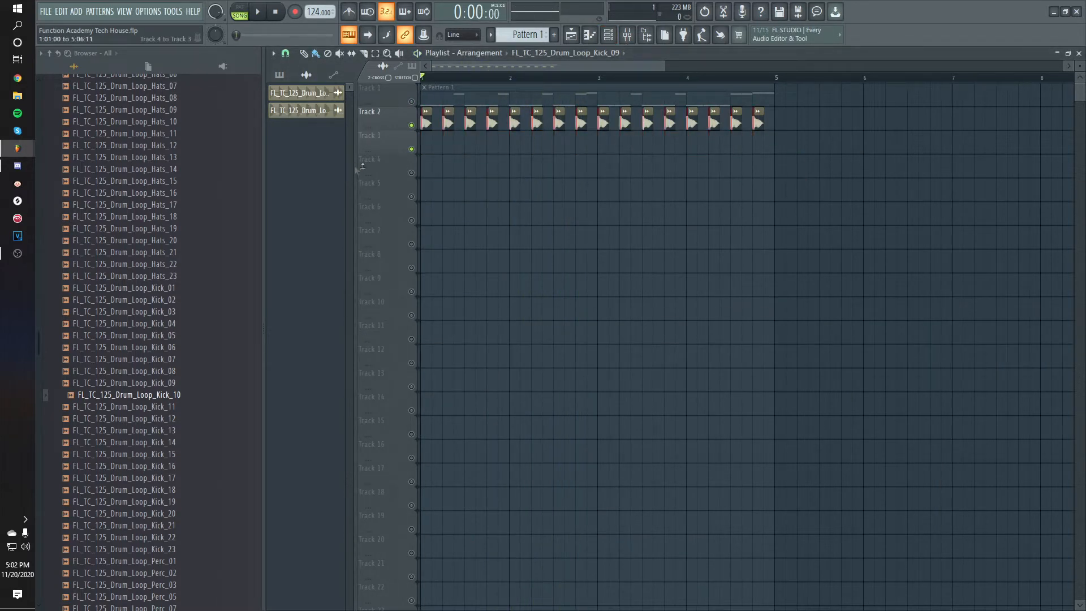
scroll(487, 170, "up", 5)
scroll(557, 179, "down", 3)
scroll(575, 192, "down", 3)
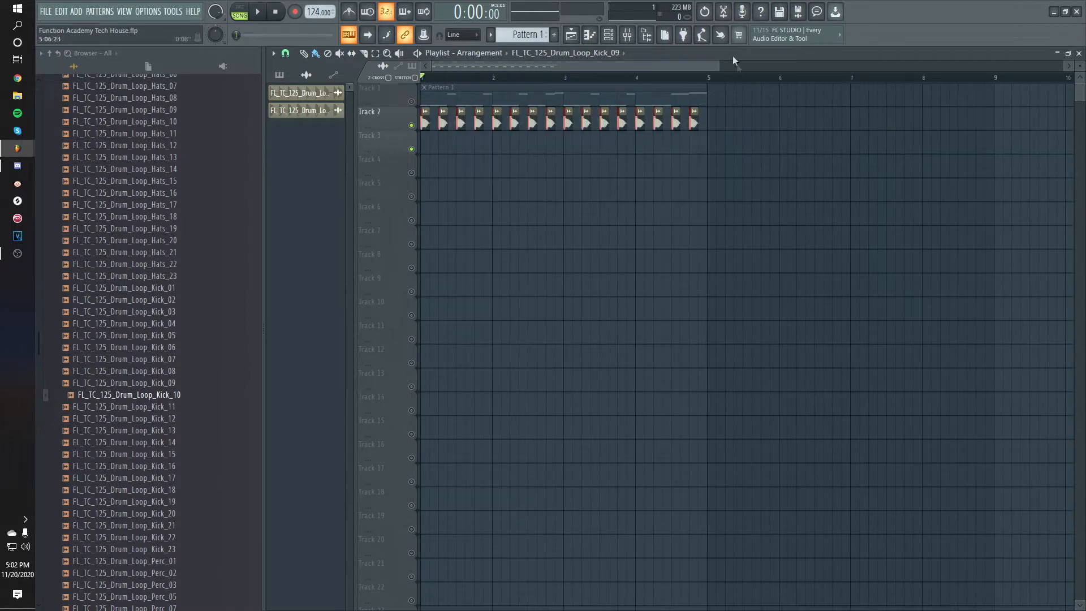
Step: Add Fruity Parametric EQ 2 in the Kick track's second slot and lower the band 7 high shelf around 11 kHz
left_click(629, 35)
left_click(905, 253)
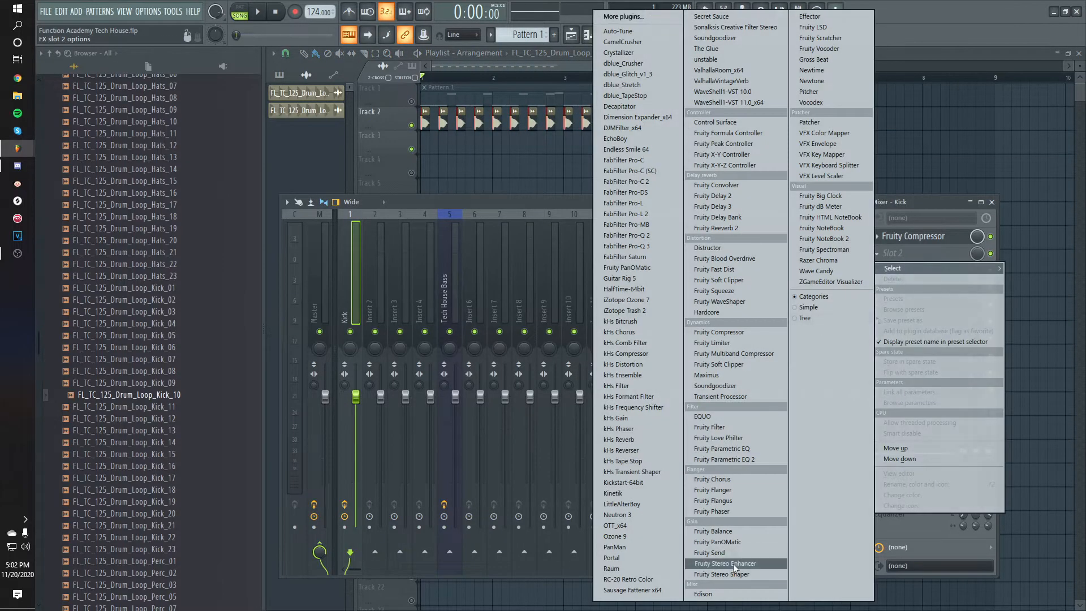
left_click(744, 458)
key("space")
left_click_drag(554, 271, 570, 288)
key("space")
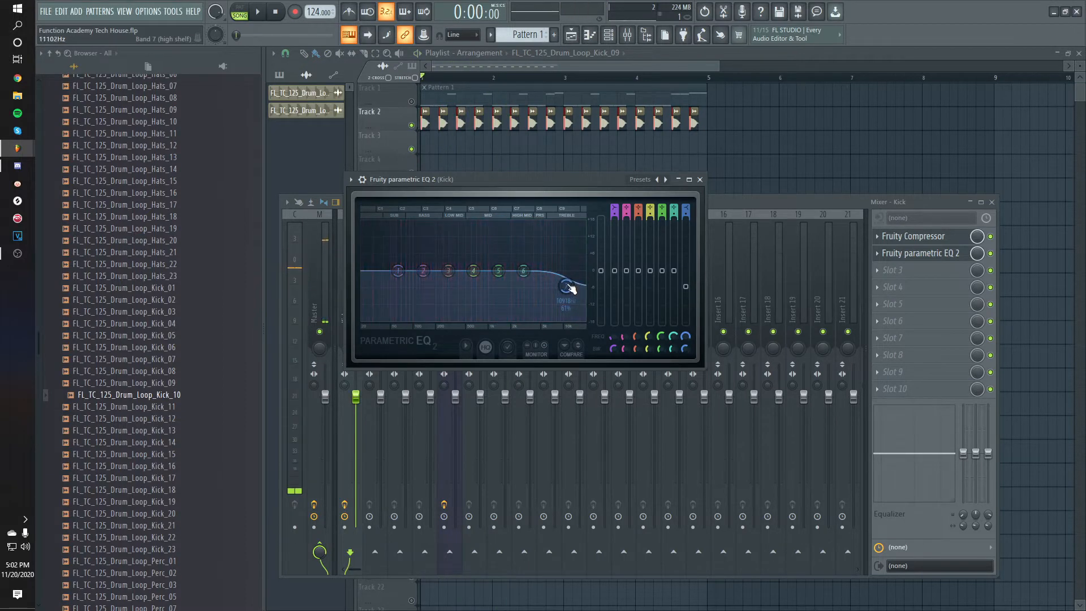
Step: Cut the kick's lowest sub frequencies with band 1 of the EQ and check it by playback
key("space")
left_click_drag(390, 273, 370, 326)
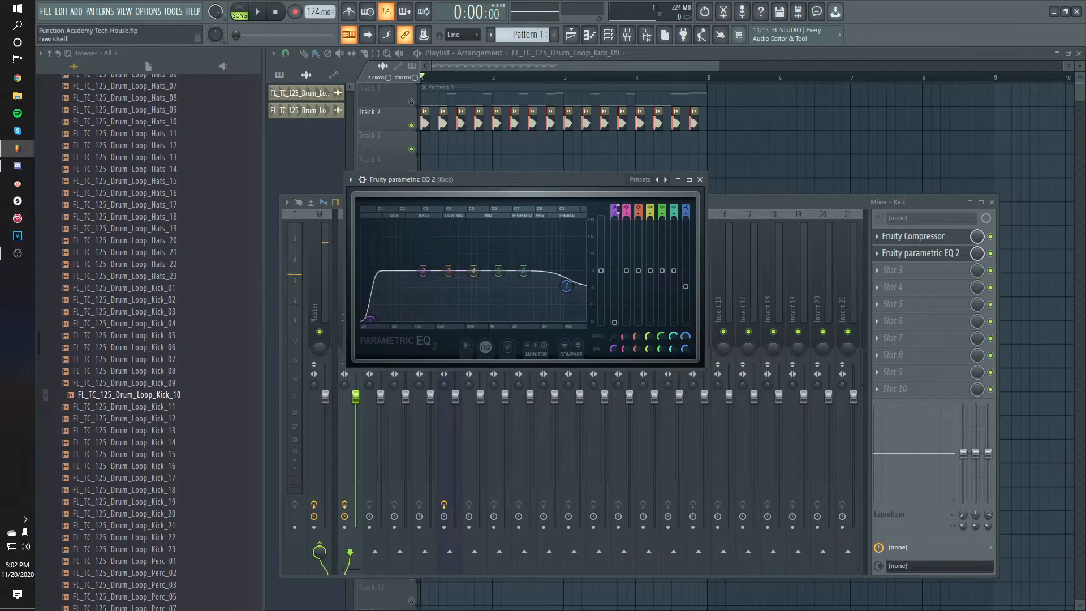
left_click_drag(368, 320, 371, 270)
key("space")
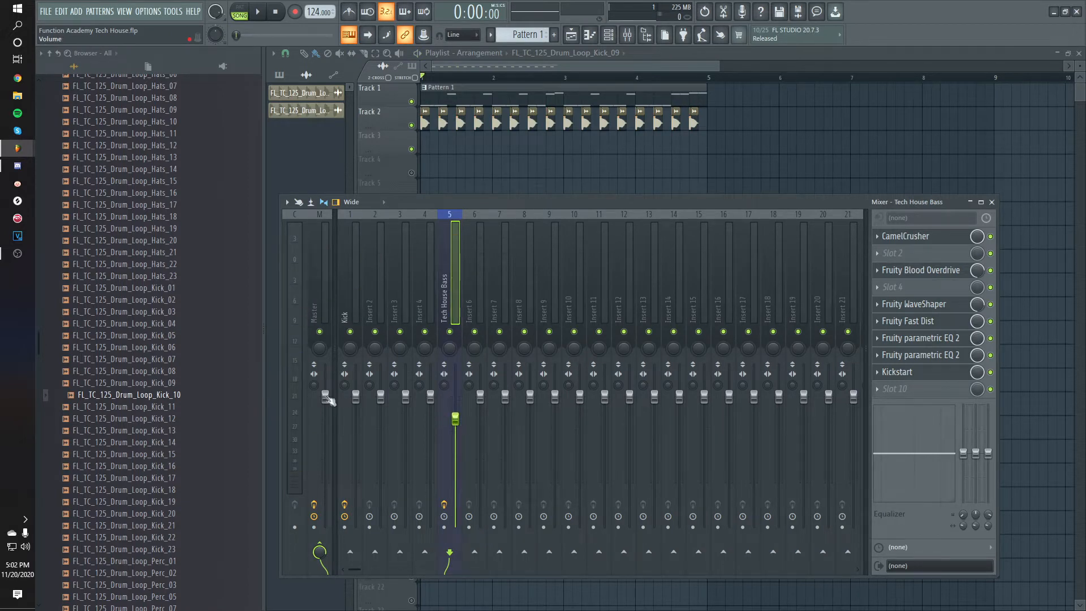
Step: Lower the Kick and Tech House Bass mixer faders slightly to balance them during playback, then close the mixer
left_click(357, 406)
key("space")
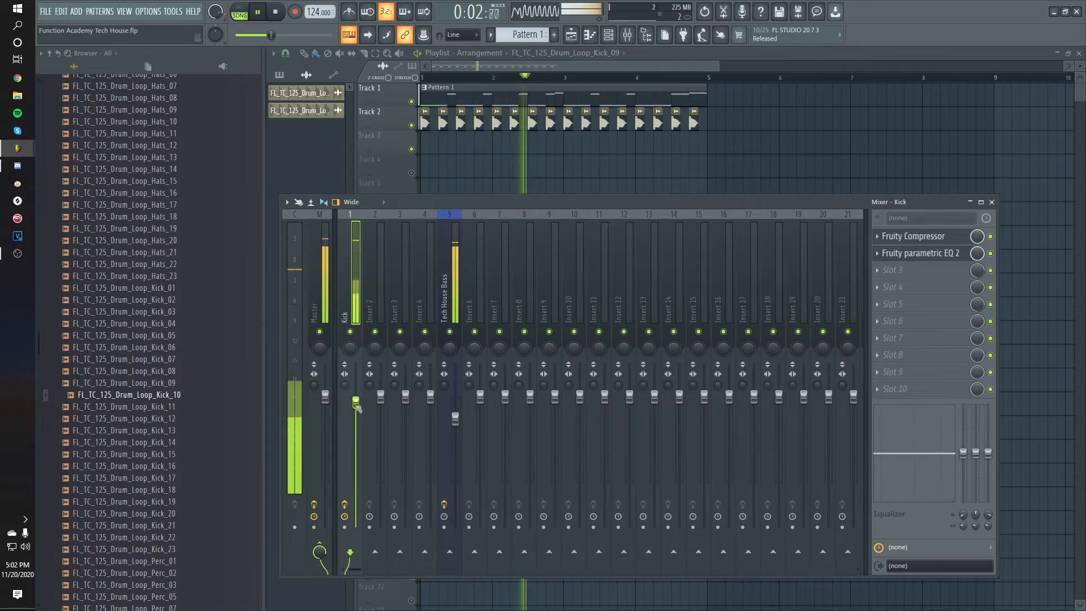
left_click(455, 419)
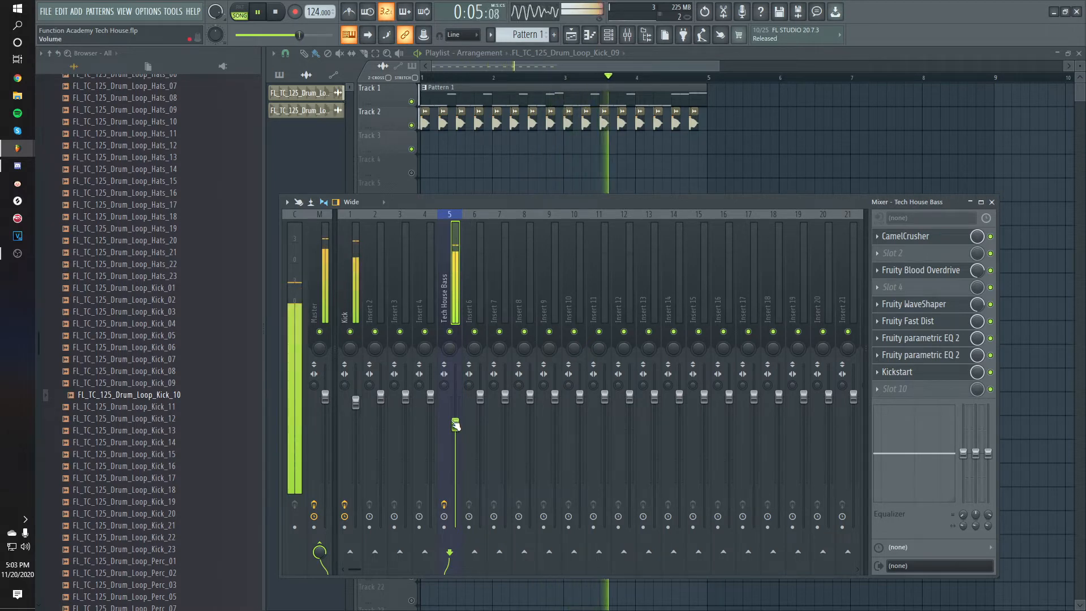
key("F9")
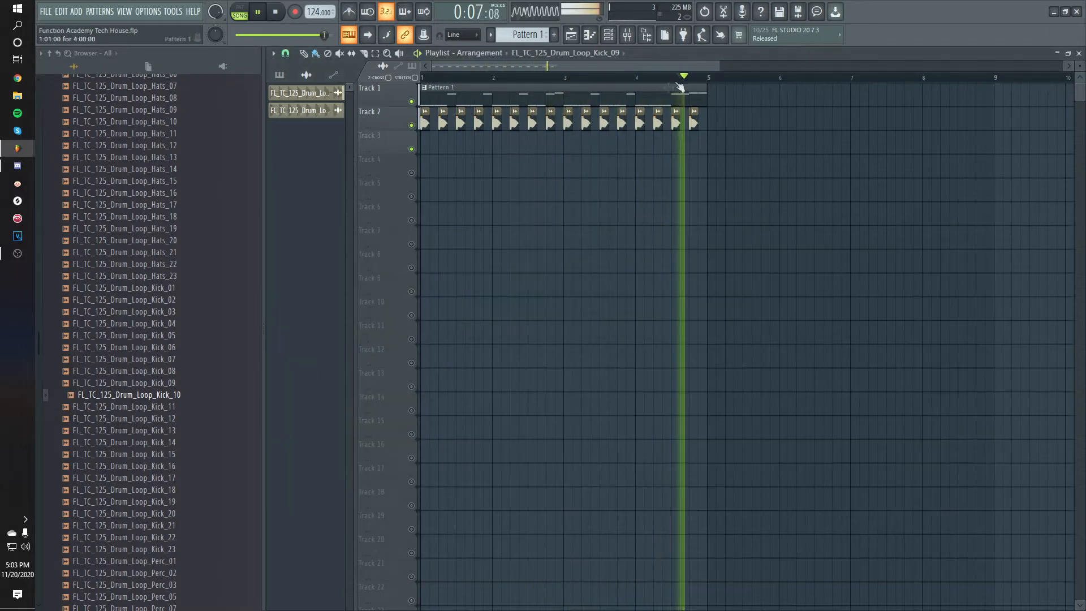
key("space")
Step: Browse to the SH_TCH_Drum_Shots folder of the SHARP - Tech House Animals sample pack
scroll(182, 249, "up", 10)
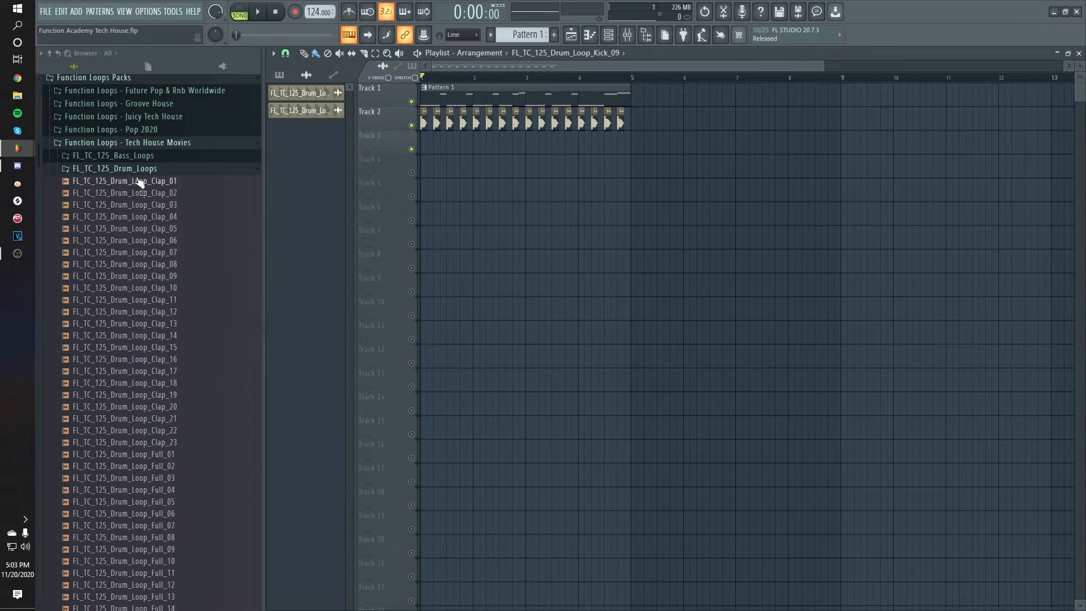
left_click(182, 170)
left_click(178, 143)
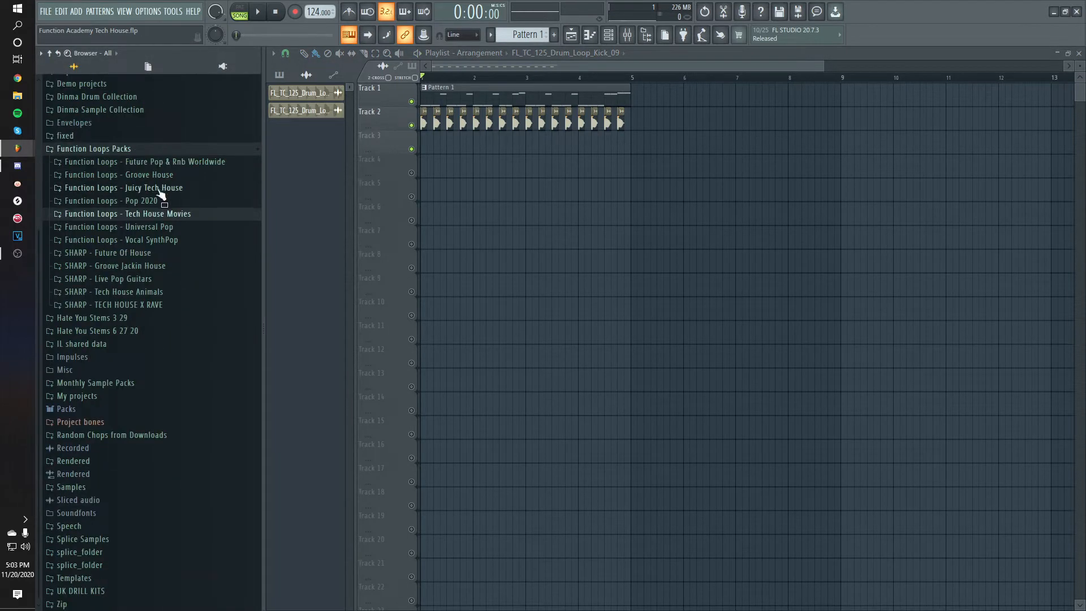
left_click(152, 292)
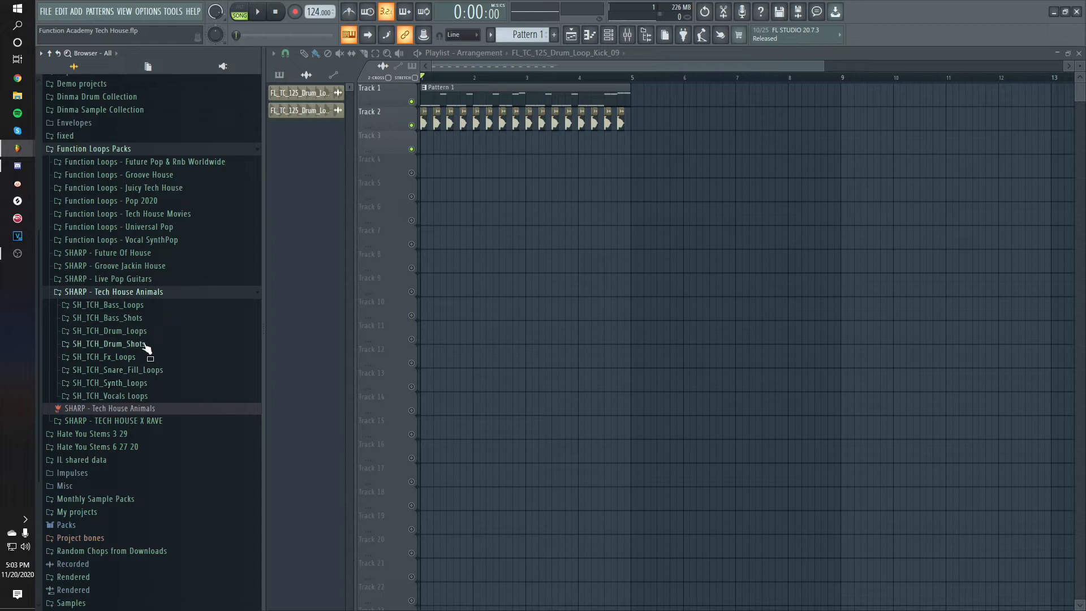
left_click(145, 344)
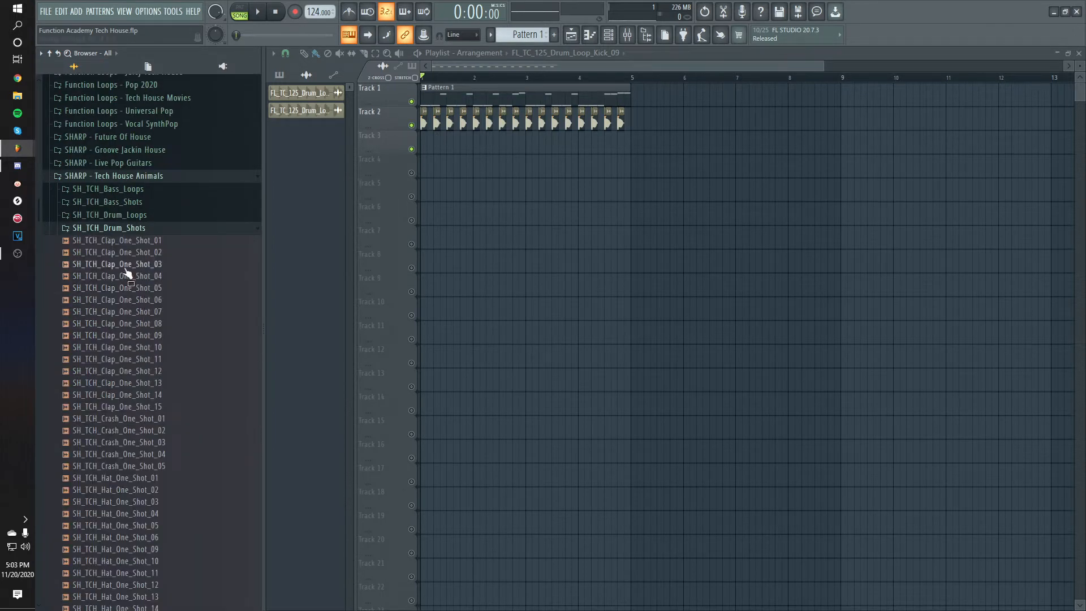
Step: Place SH_TCH_Clap_One_Shot_01 on Track 3 and SH_TCH_Clap_One_Shot_09 on Track 4, both on beat 2 of bar 1
scroll(126, 273, "up", 1)
left_click(125, 250)
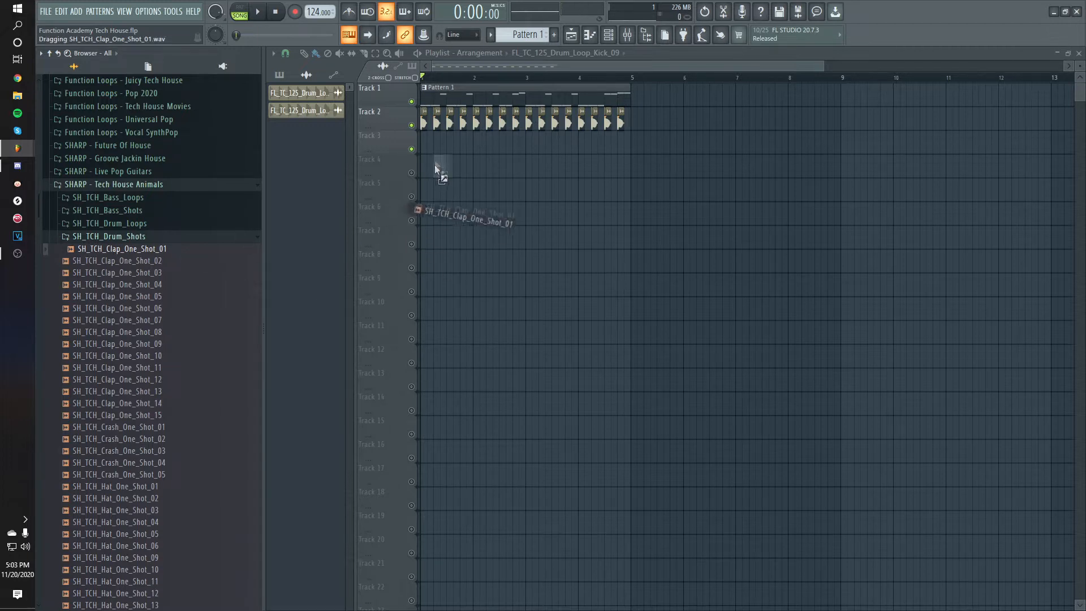
left_click_drag(434, 165, 435, 146)
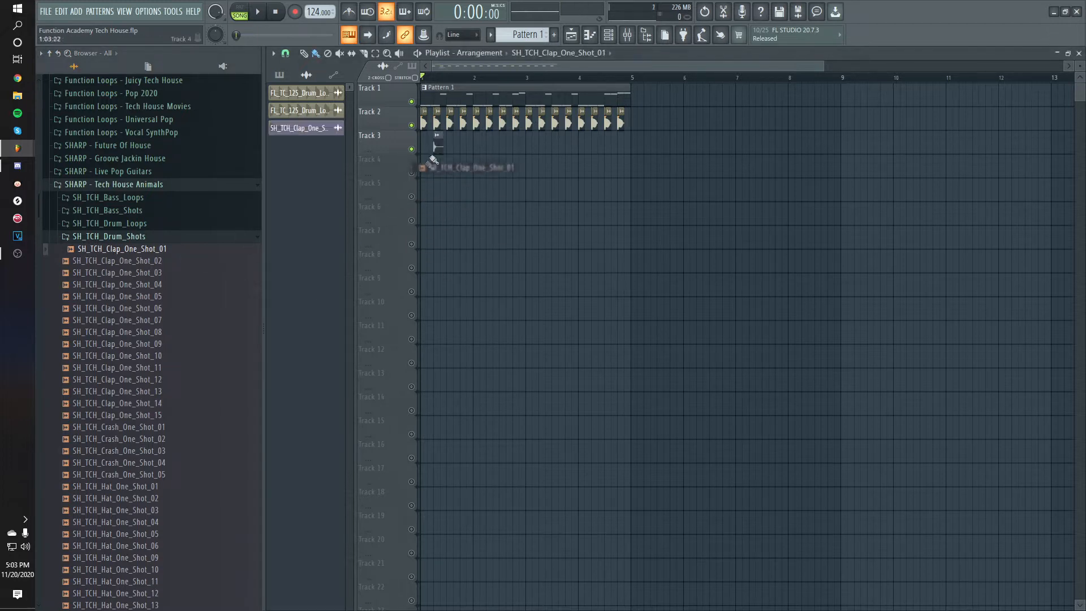
left_click(141, 345)
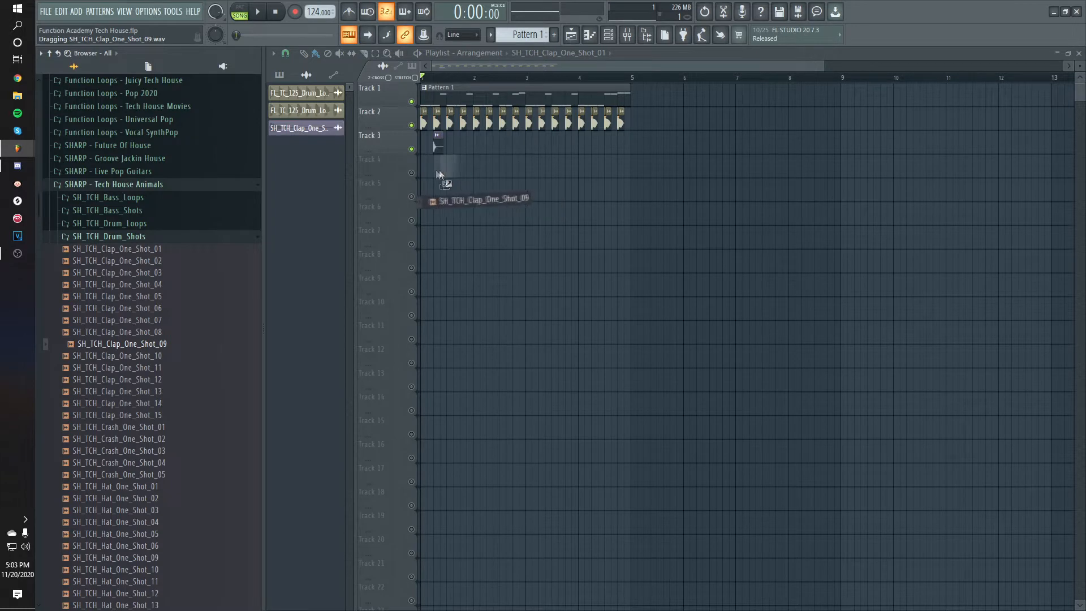
left_click_drag(439, 172, 436, 169)
Step: Leave only Tracks 3 and 4 unmuted and play the two layered claps
scroll(435, 170, "up", 5)
right_click(412, 150)
left_click(413, 174)
left_click_drag(437, 83, 420, 85)
key("space")
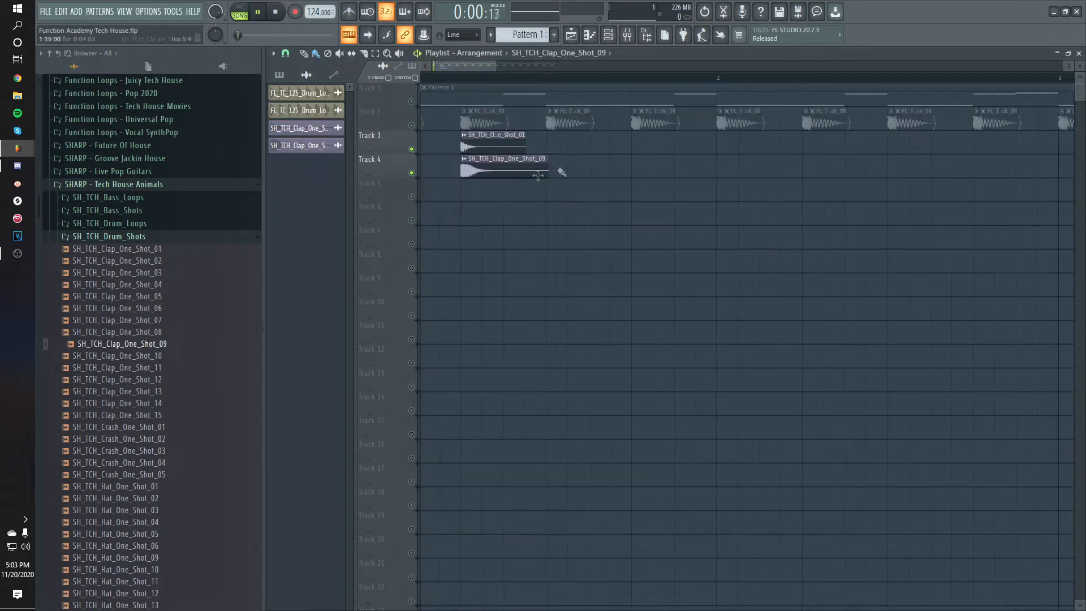
key("space")
Step: Apply a quick fade-out to SH_TCH_Clap_One_Shot_09 to shorten its tail, checking it by playback
double_click(512, 168)
key("Escape")
double_click(516, 166)
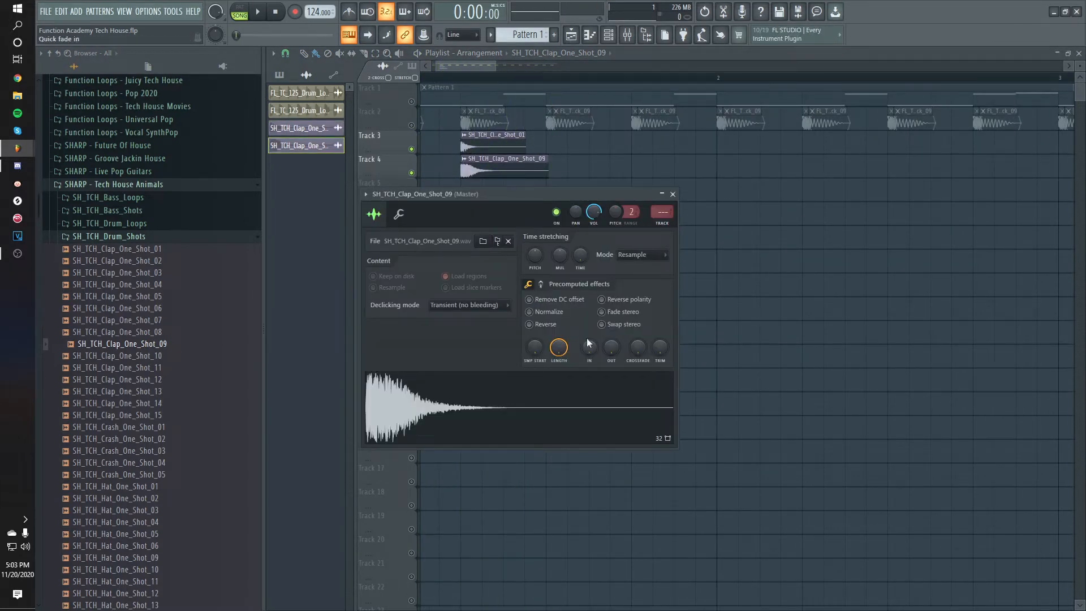
left_click_drag(610, 347, 611, 328)
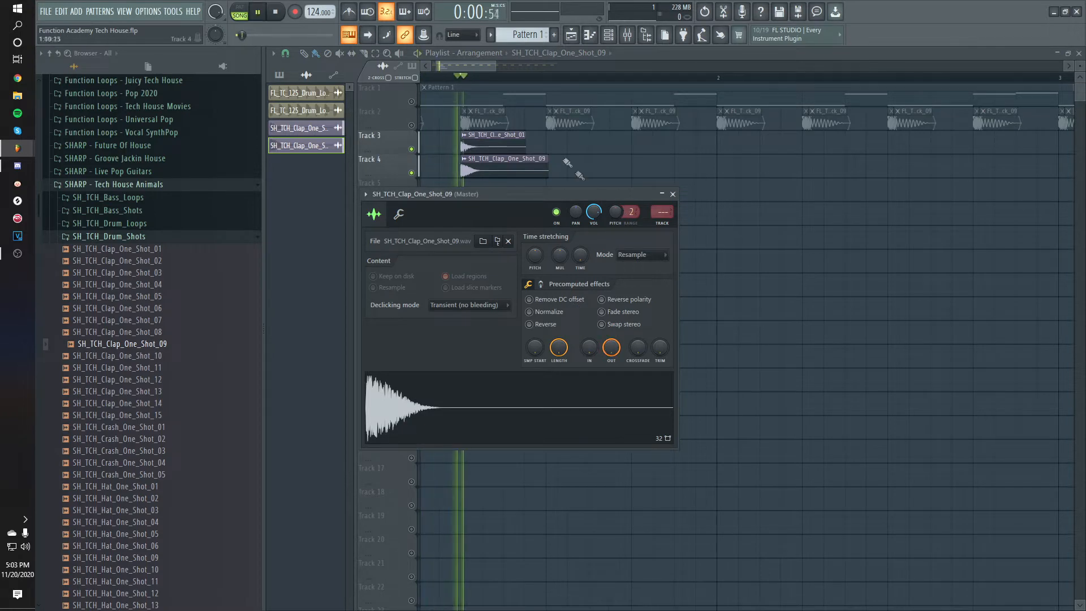
key("Escape")
key("space")
Step: Give SH_TCH_Clap_One_Shot_01 a slight fade-out and set the declicking mode of both claps to Generic (bleeding)
double_click(508, 146)
left_click(457, 291)
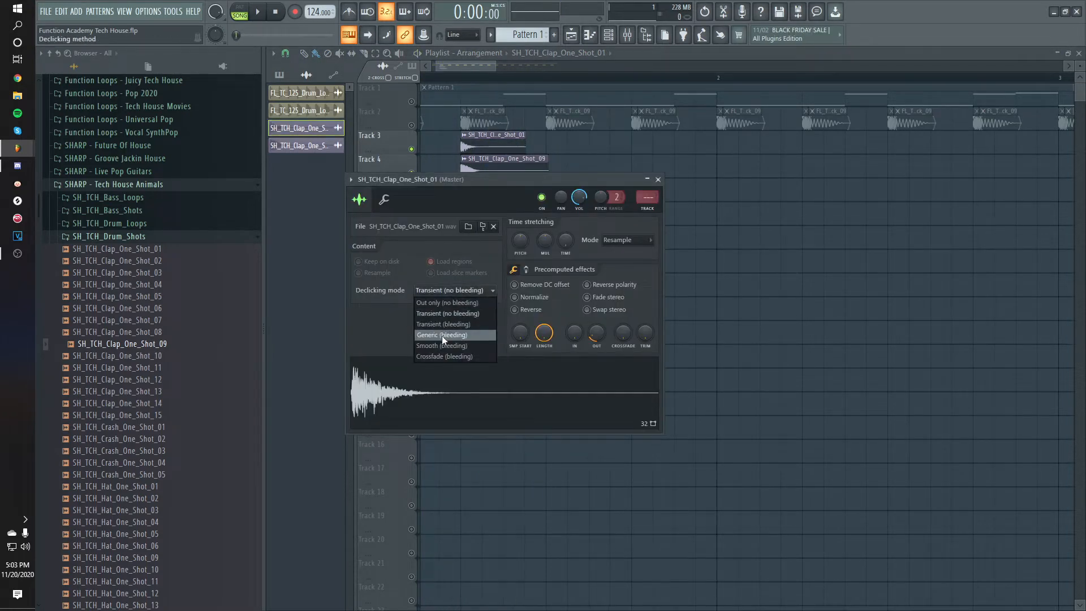
double_click(501, 170)
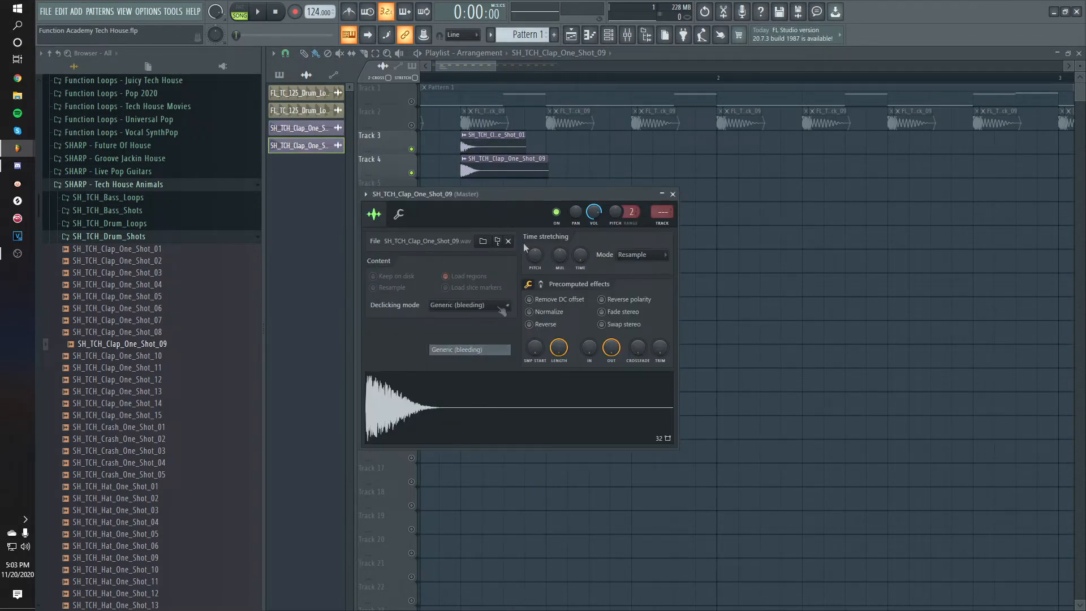
Step: Trim the tails of the clap clips on Tracks 3 and 4 to about the same short length
left_click_drag(531, 152, 485, 151)
left_click_drag(548, 171, 487, 171)
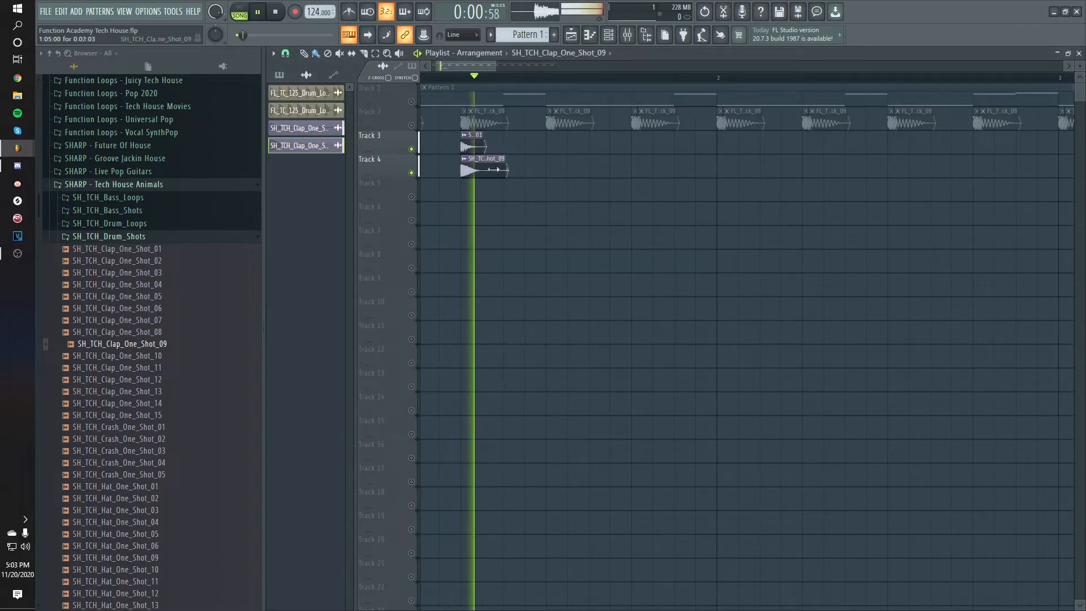
scroll(399, 311, "up", 4)
key("space")
Step: Pitch SH_TCH_Clap_One_Shot_01 up by 100 cents and lower the channel volume of SH_TCH_Clap_One_Shot_09, checking by playback
double_click(574, 146)
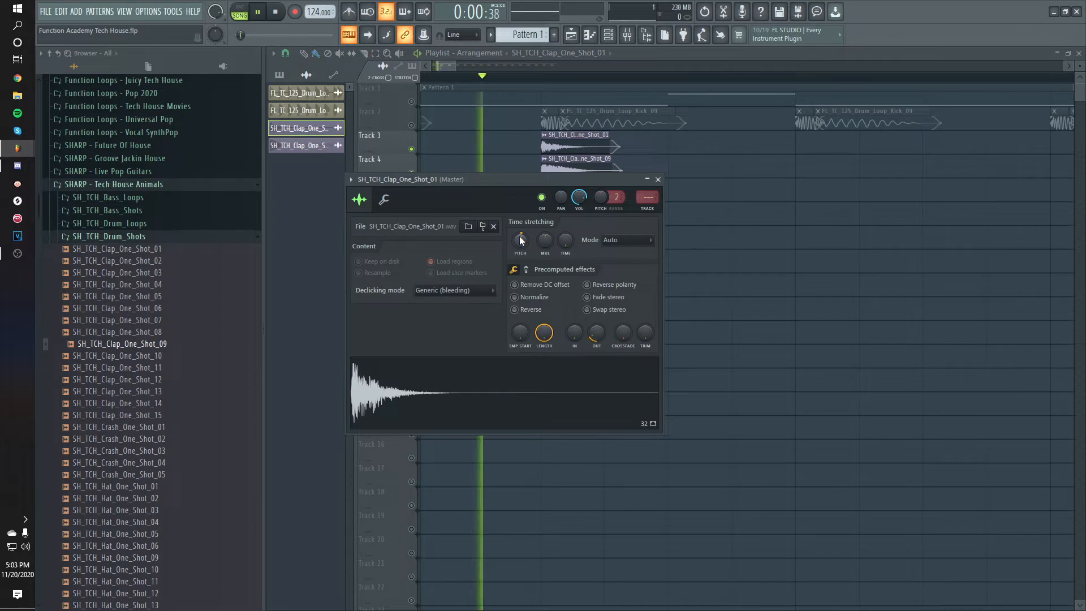
key("space")
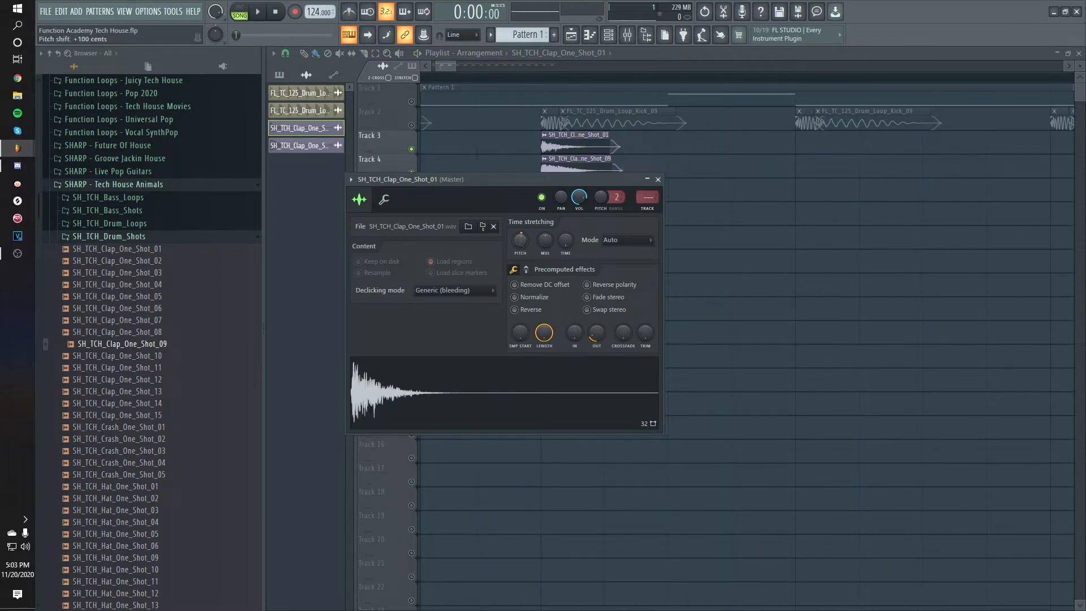
double_click(582, 163)
key("space")
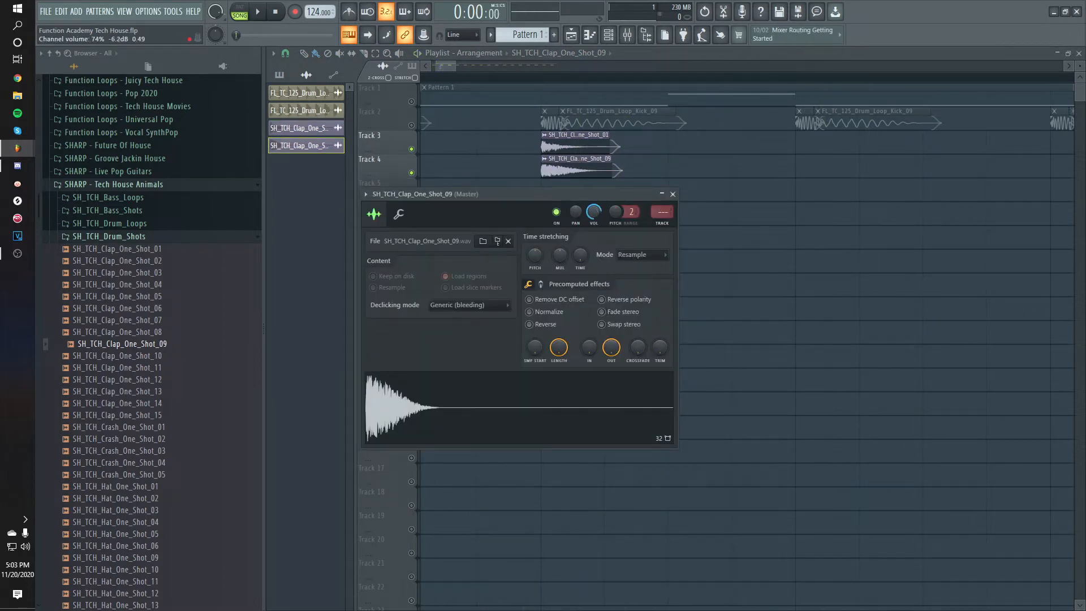
key("space")
key("space")
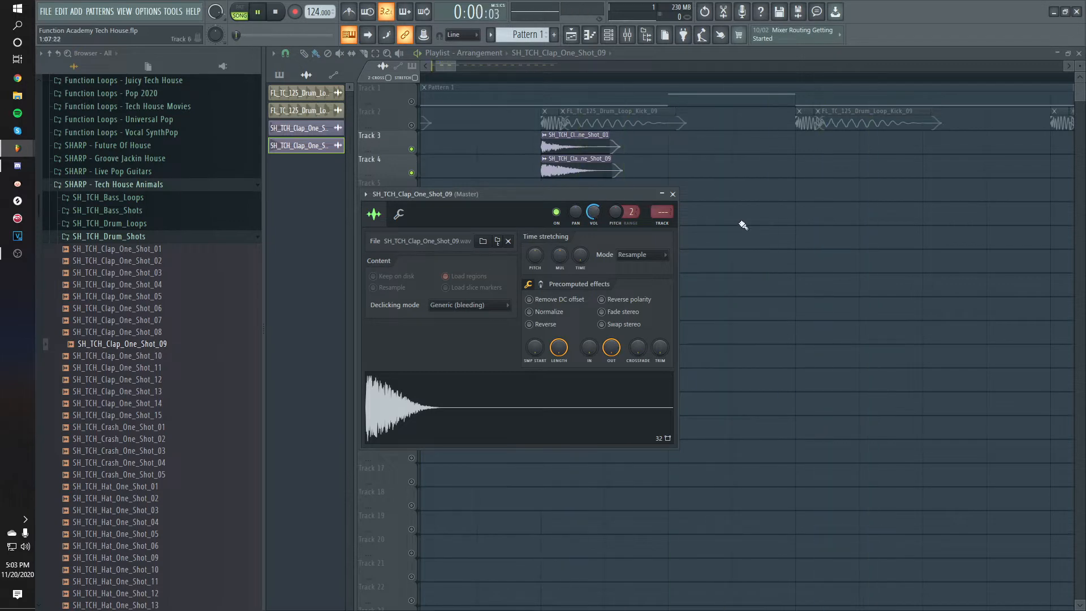
Step: Select both clap clips, unmute Track 2, and play the claps together with the kicks
right_click(733, 266)
scroll(510, 263, "down", 4)
key("ctrl+space")
left_click_drag(509, 263, 528, 176)
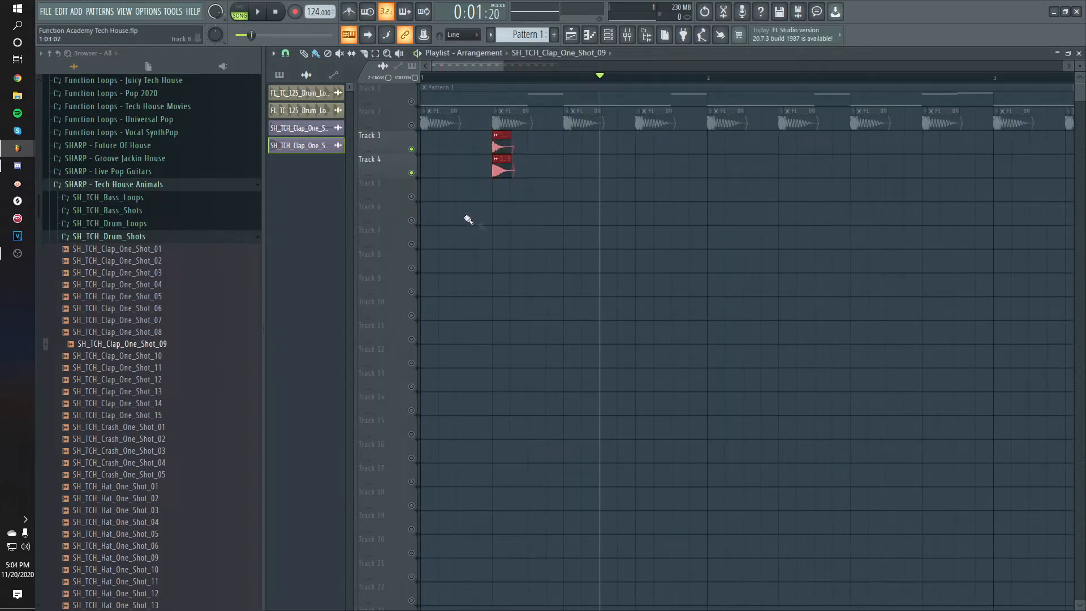
scroll(464, 219, "down", 3)
right_click(411, 125)
key("space")
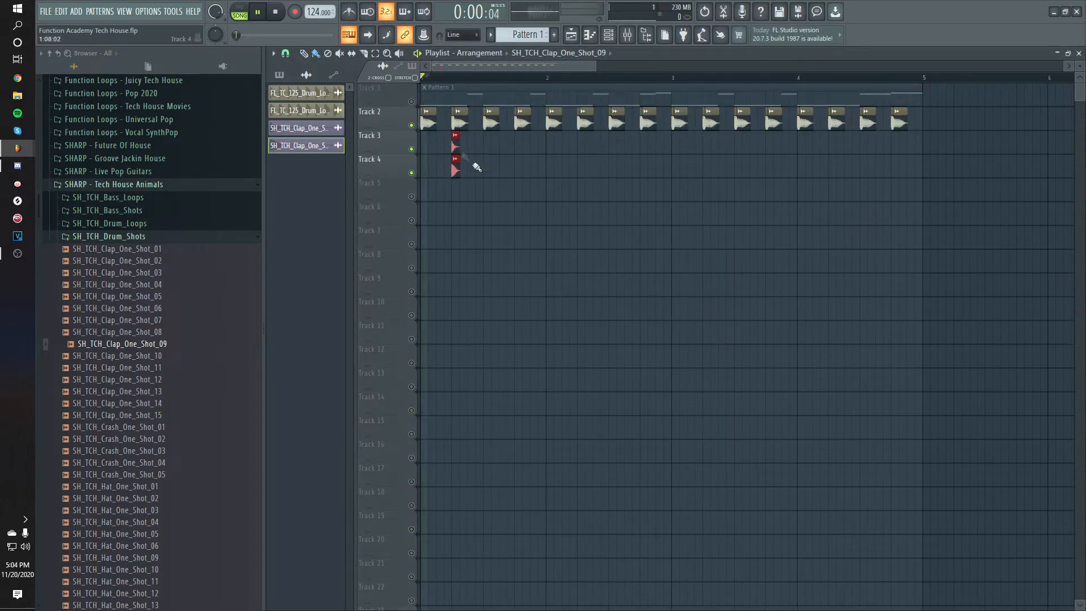
Step: Repeat the clap pair across the pattern and add an extra SH_TCH_Clap_One_Shot_01 hit just before the last clap of bar 2 on Track 3
key("space")
key("space")
left_click_drag(459, 145, 660, 235)
key("space")
key("space")
scroll(656, 246, "up", 3)
scroll(648, 255, "up", 3)
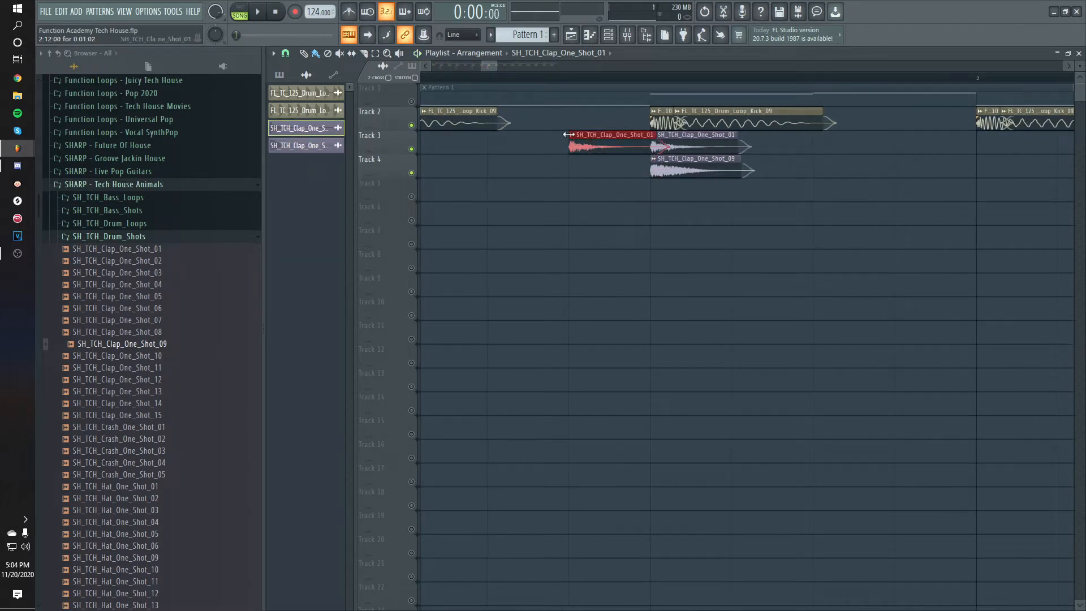
Step: Make the extra clap a unique channel, lower its volume to about 41%, and place another copy after the main clap
double_click(569, 135)
left_click(572, 135)
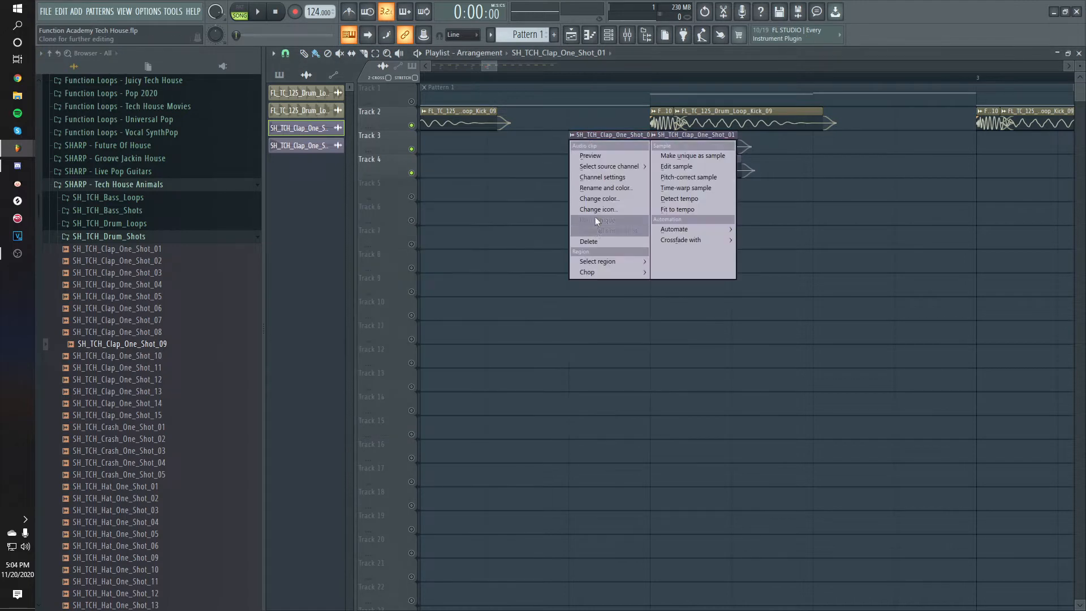
left_click(593, 218)
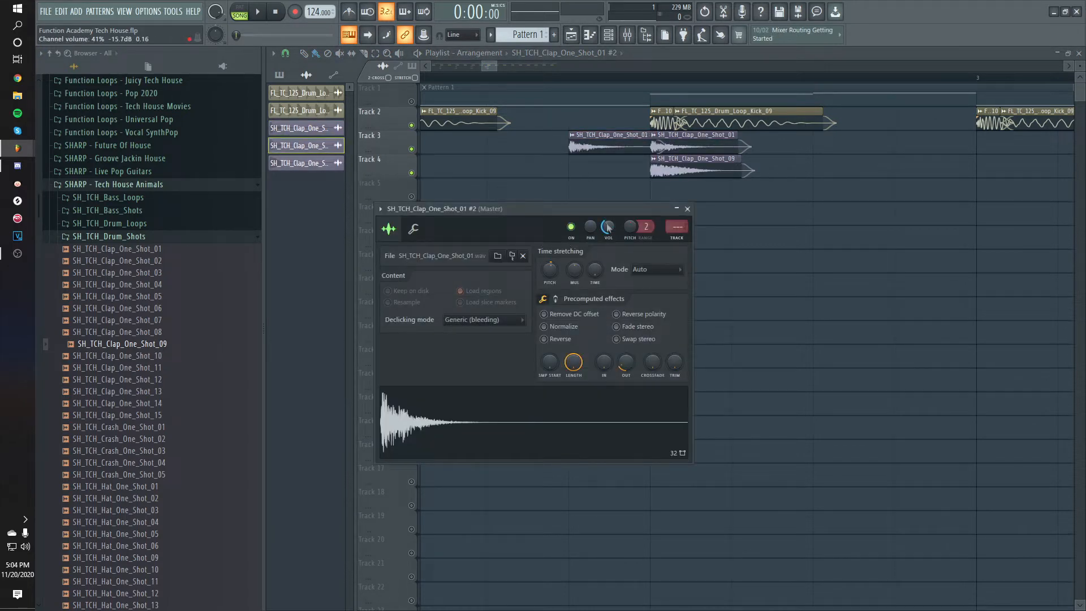
left_click(604, 142)
left_click_drag(898, 149, 821, 153)
Step: Audition the quiet clap hits around the last clap of bar 2 and repeat that clap pattern at the end of bar 4
scroll(681, 345, "down", 5)
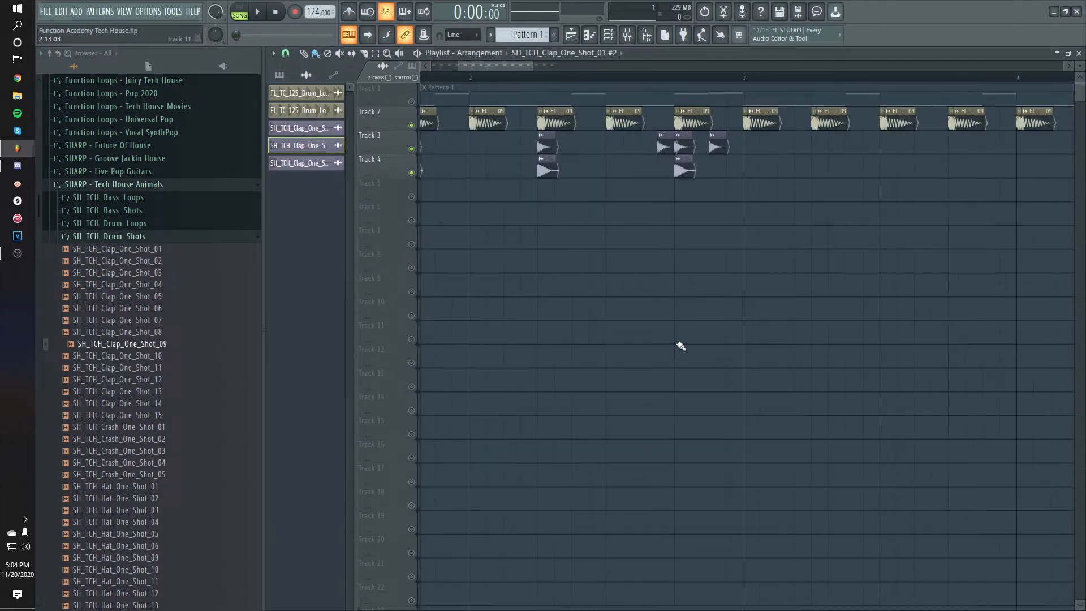
scroll(613, 327, "down", 4)
left_click_drag(628, 139, 433, 198)
scroll(597, 236, "up", 5)
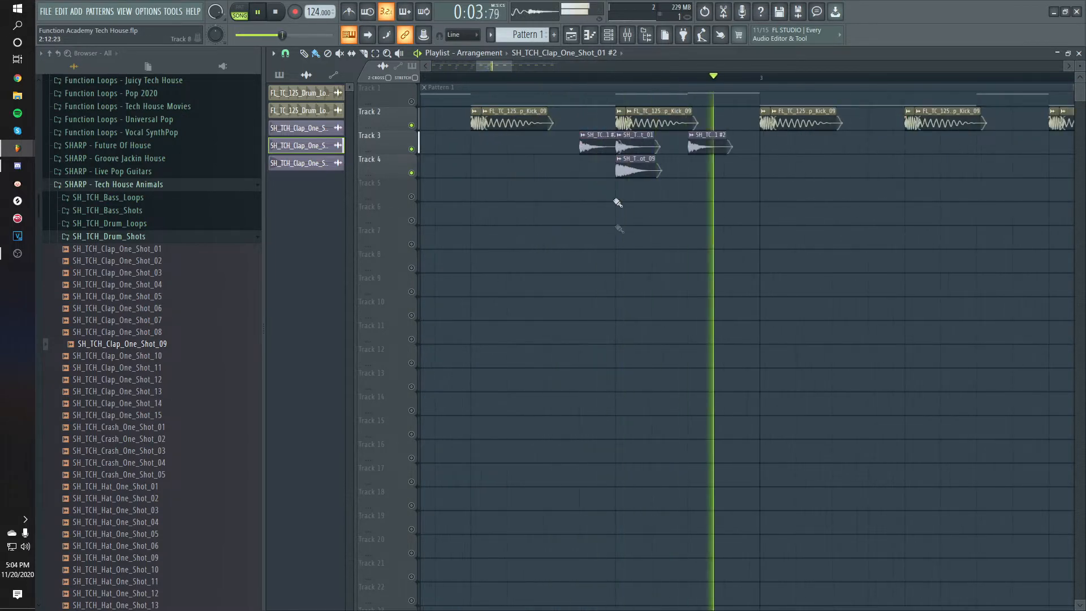
scroll(645, 215, "down", 3)
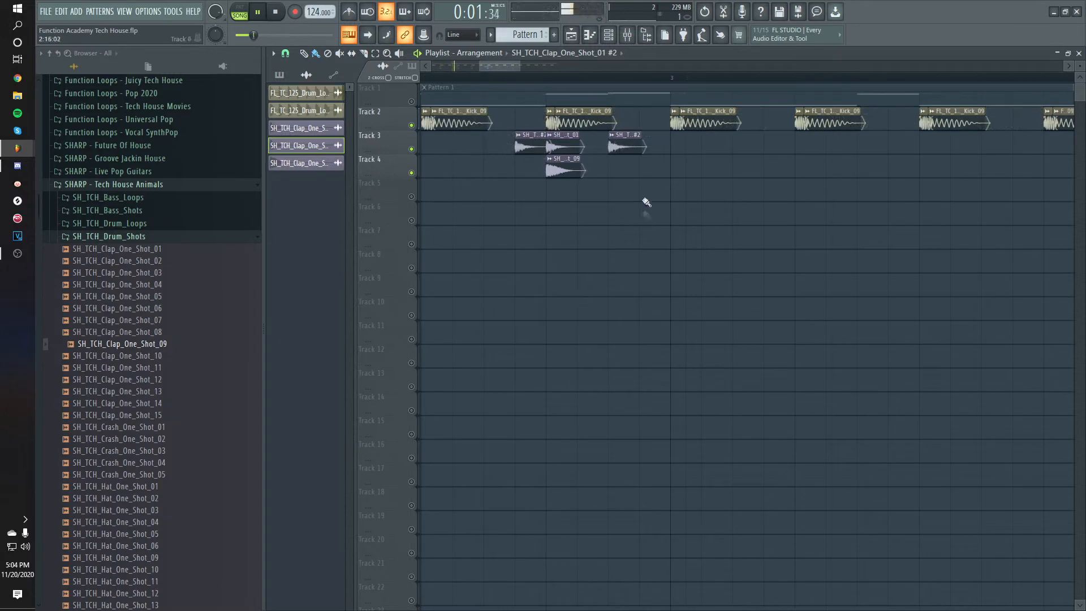
scroll(514, 174, "up", 4)
key("space")
Step: Assign the claps to inserts 2 and 3, named Clap 1 and Clap 2, and route both only to insert 4
left_click(403, 276)
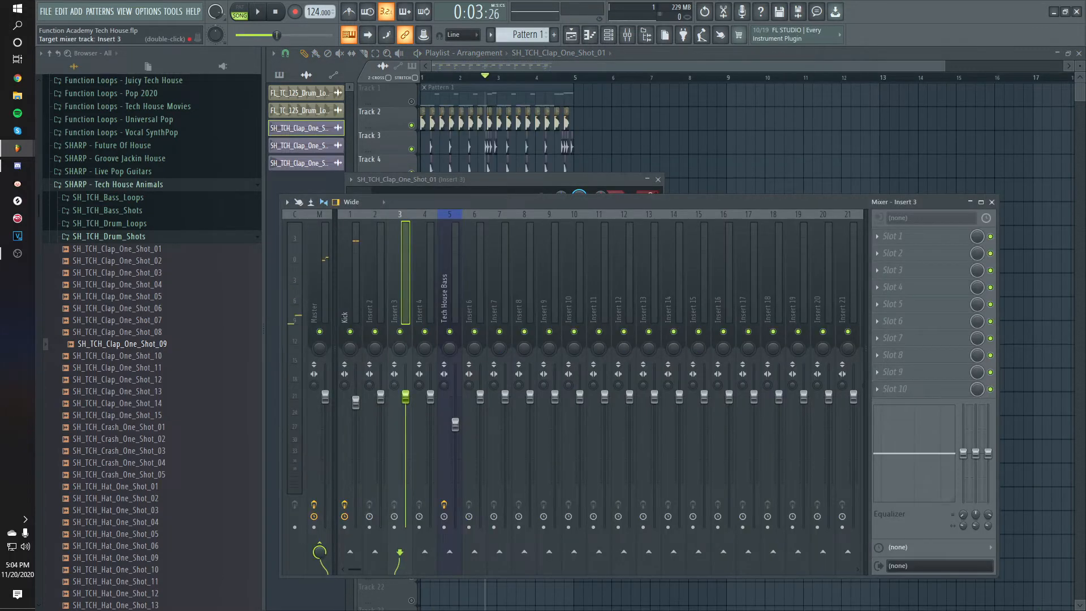
left_click(378, 277, "ctrl+shift")
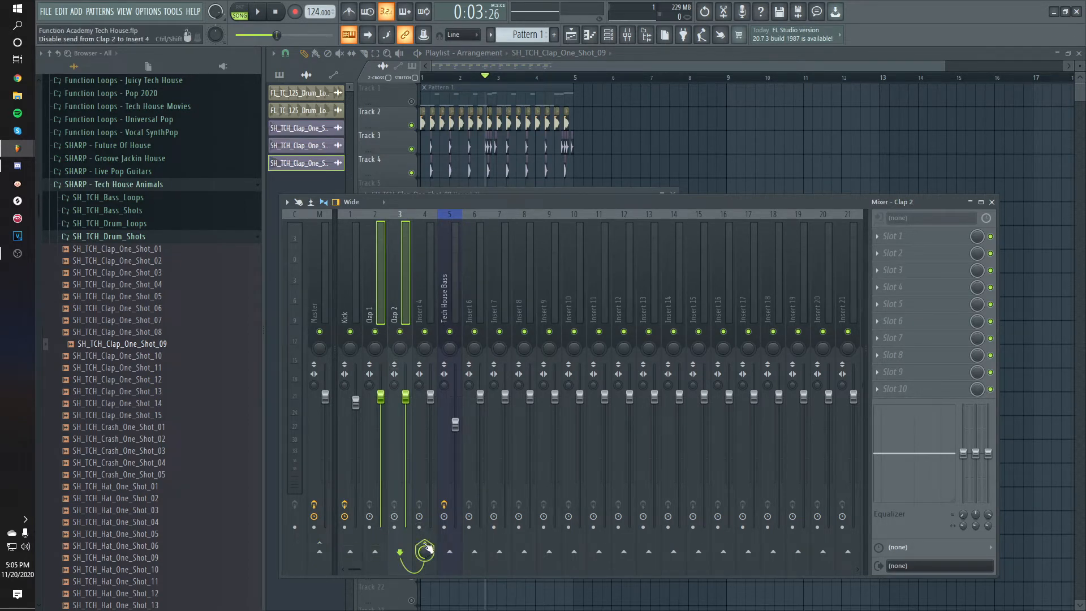
right_click(426, 549)
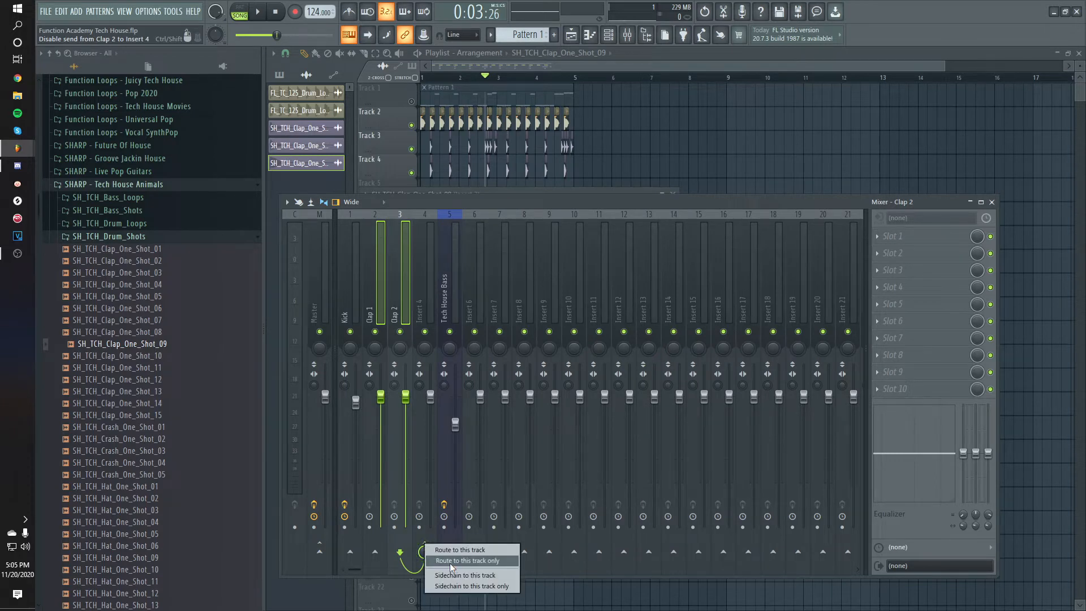
left_click(450, 561)
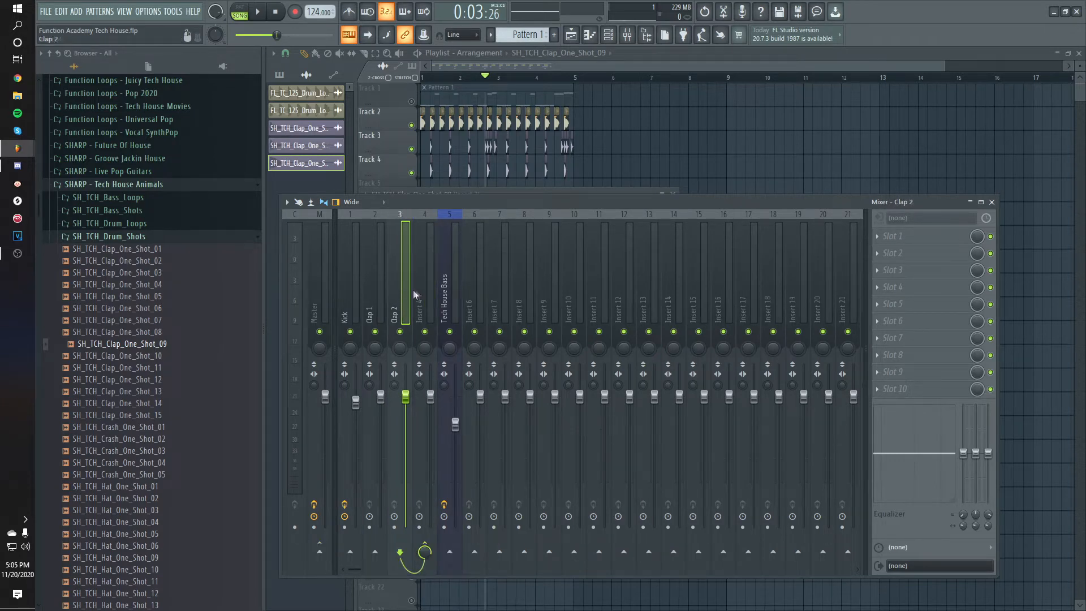
Step: Rename insert 4 as Clap Bus and load kHs Reverb in its first effect slot
right_click(424, 291)
left_click(453, 223)
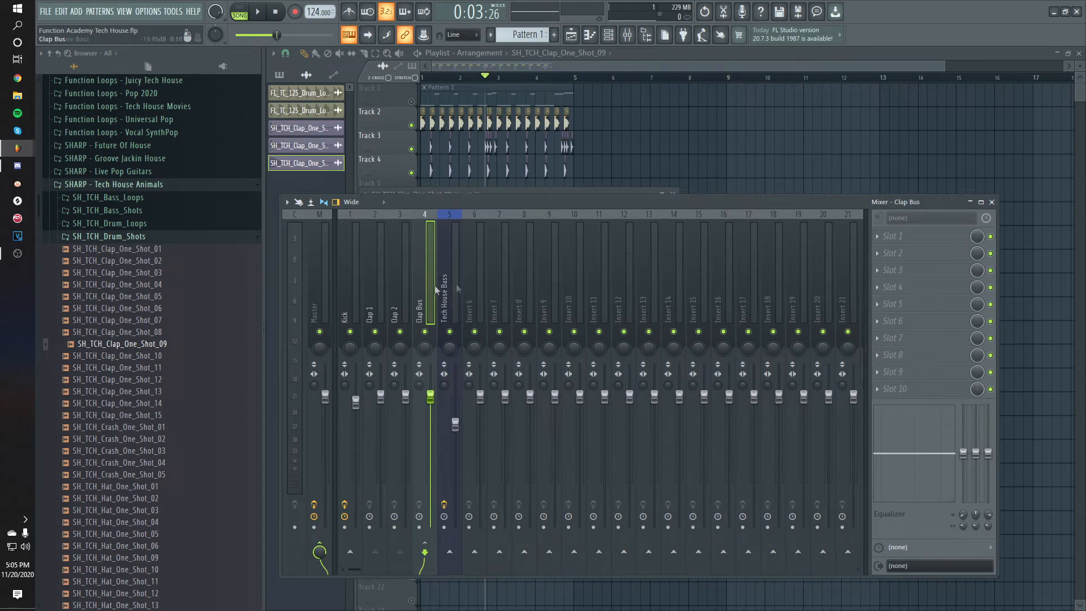
left_click(893, 238)
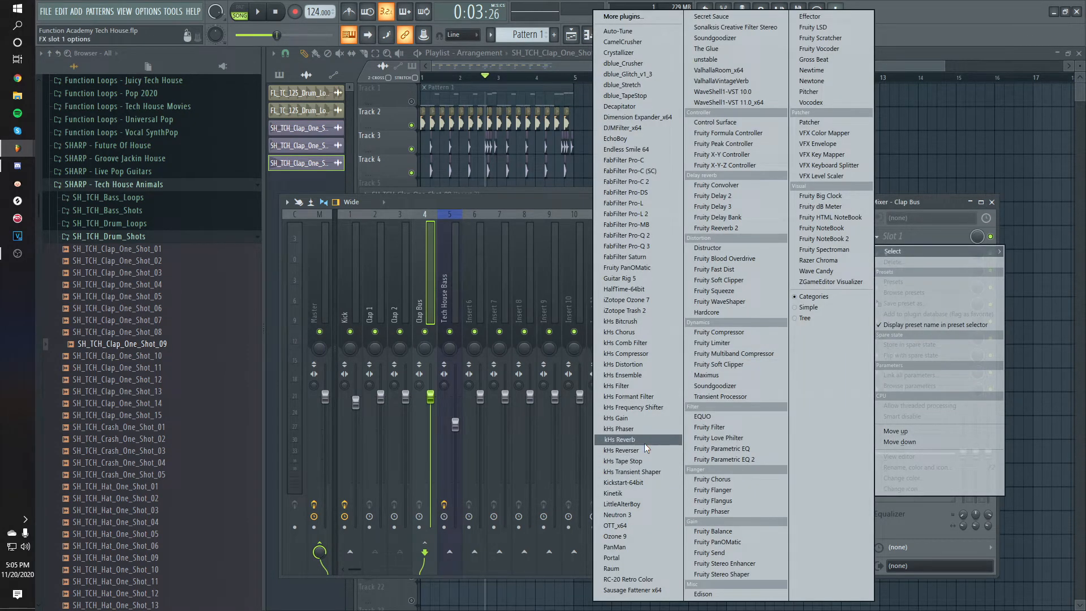
left_click(622, 440)
Step: Lower the decay of the Clap Bus reverb and set its mix to about 5%, checking by playback
key("space")
left_click_drag(411, 249, 411, 258)
left_click_drag(326, 197, 327, 212)
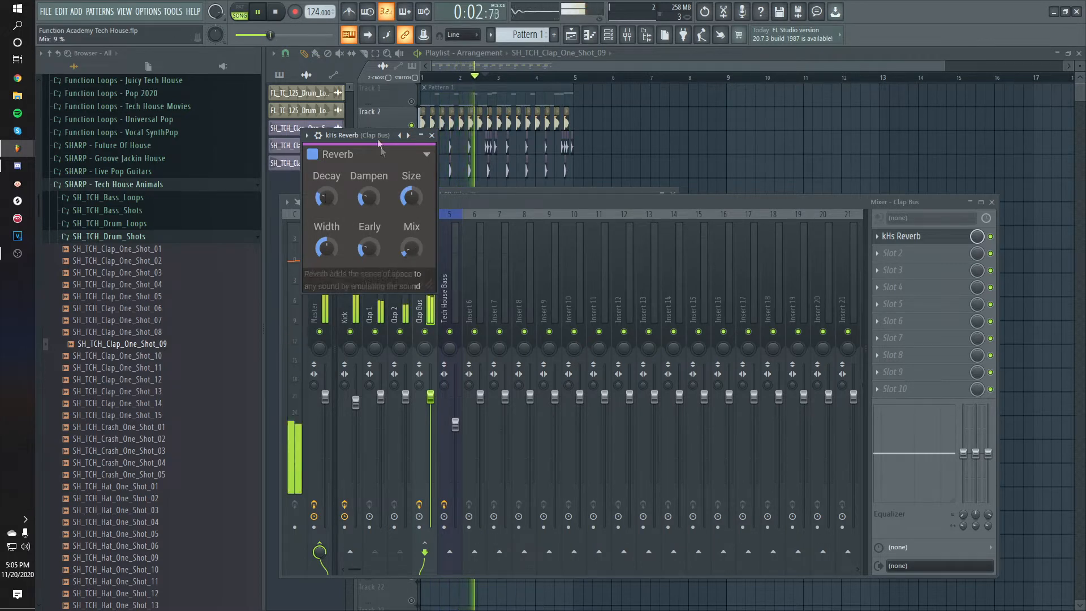
left_click_drag(381, 151, 424, 158)
key("space")
left_click_drag(453, 262, 453, 263)
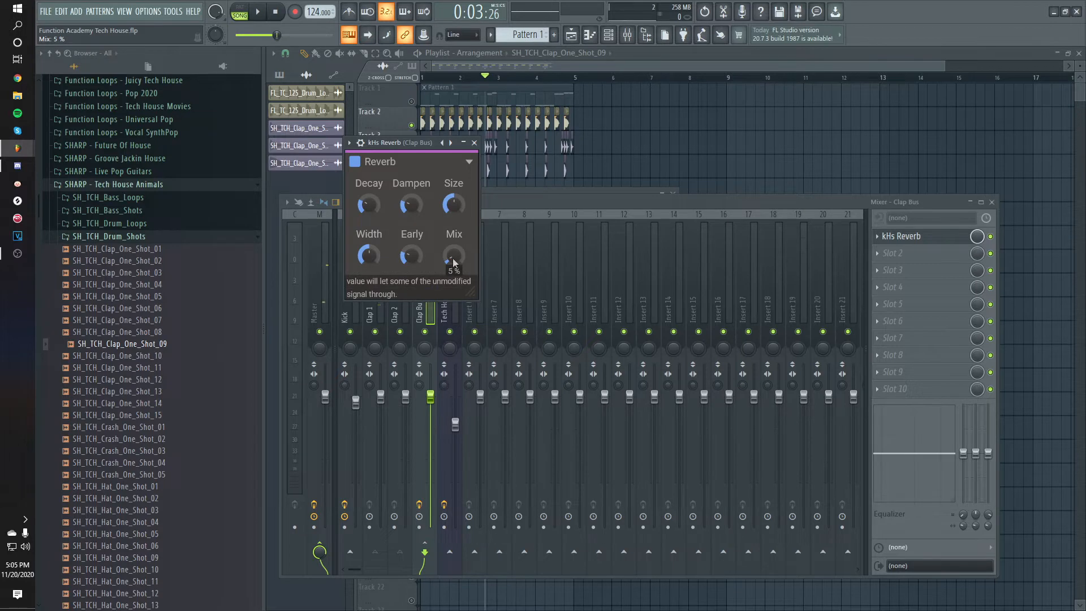
left_click_drag(421, 147, 439, 152)
key("space")
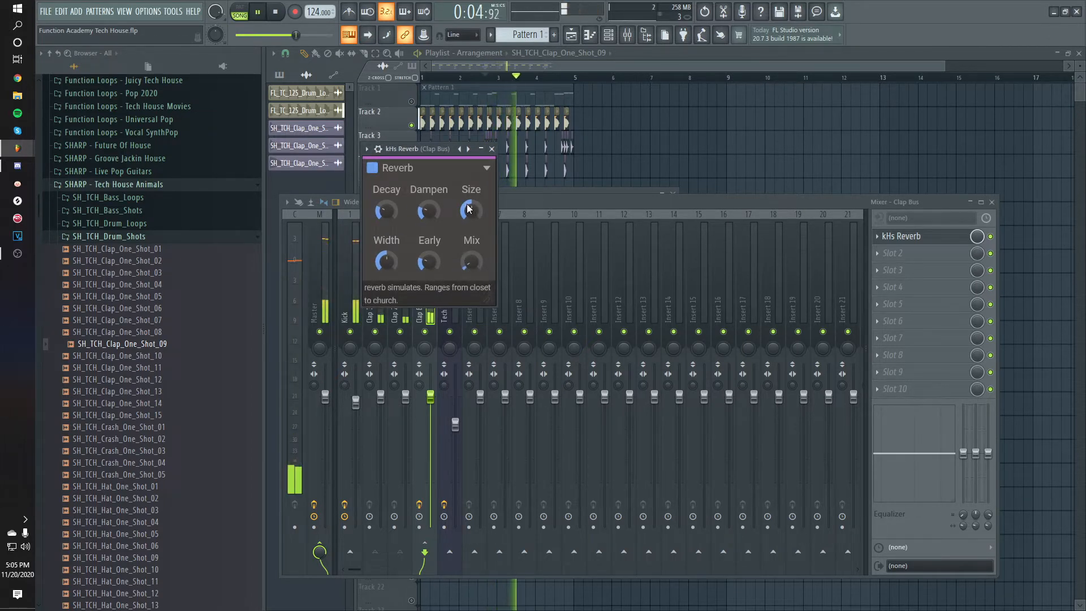
left_click(508, 201)
key("space")
Step: Shift kHs Reverb down to slot 2 of the Clap Bus and load Fruity Compressor in slot 1
left_click(877, 236)
left_click(896, 442)
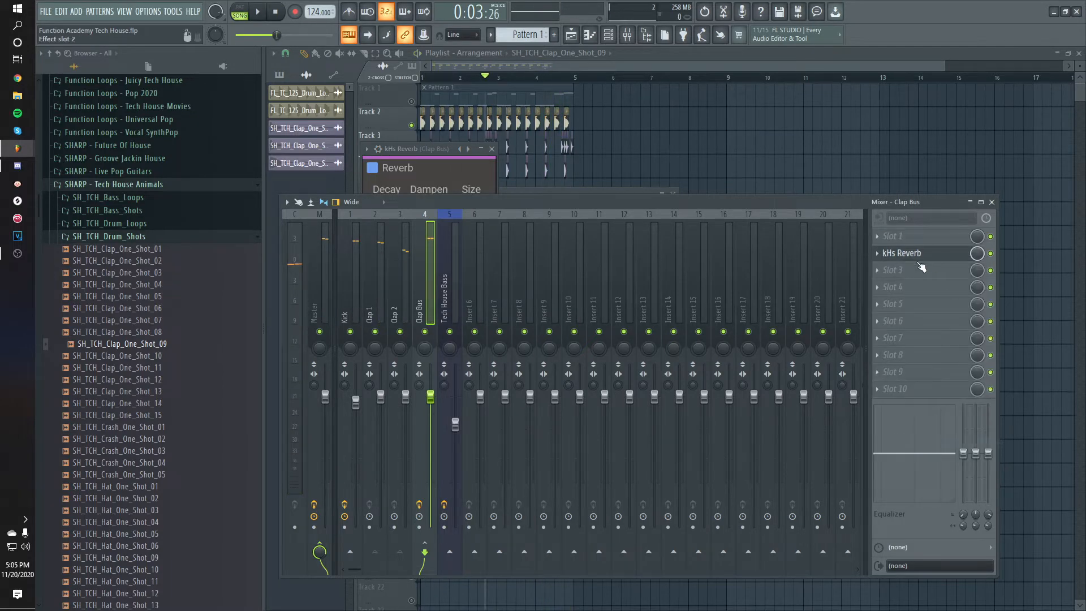
left_click(877, 237)
mouse_move(892, 251)
left_click(718, 332)
Step: Apply the Drums preset to Fruity Compressor and slightly lower the Clap Bus volume while playing the loop
left_click(321, 150)
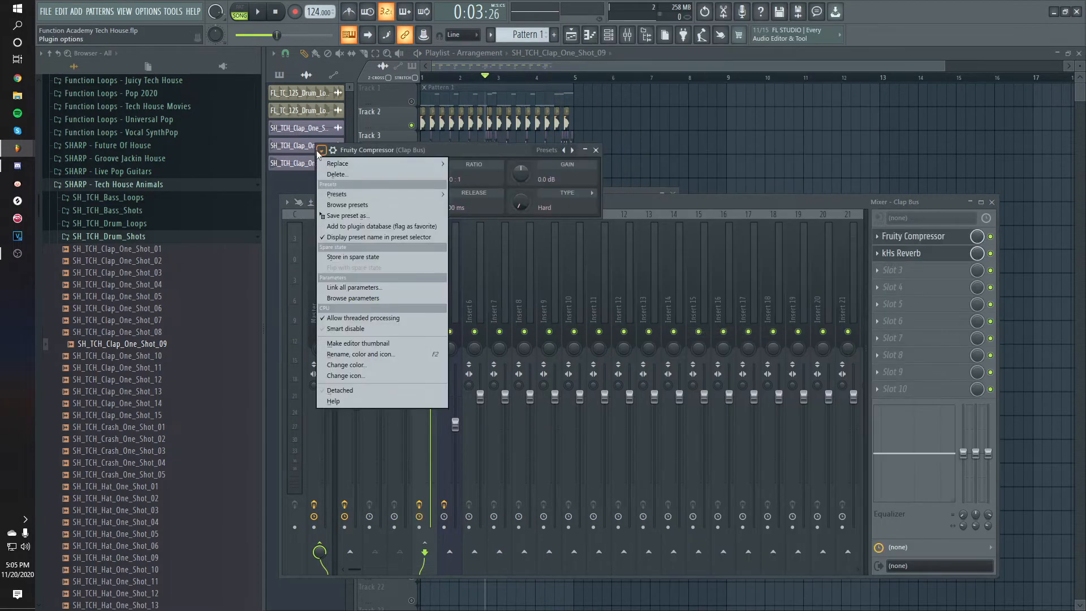
mouse_move(350, 196)
left_click(490, 394)
key("space")
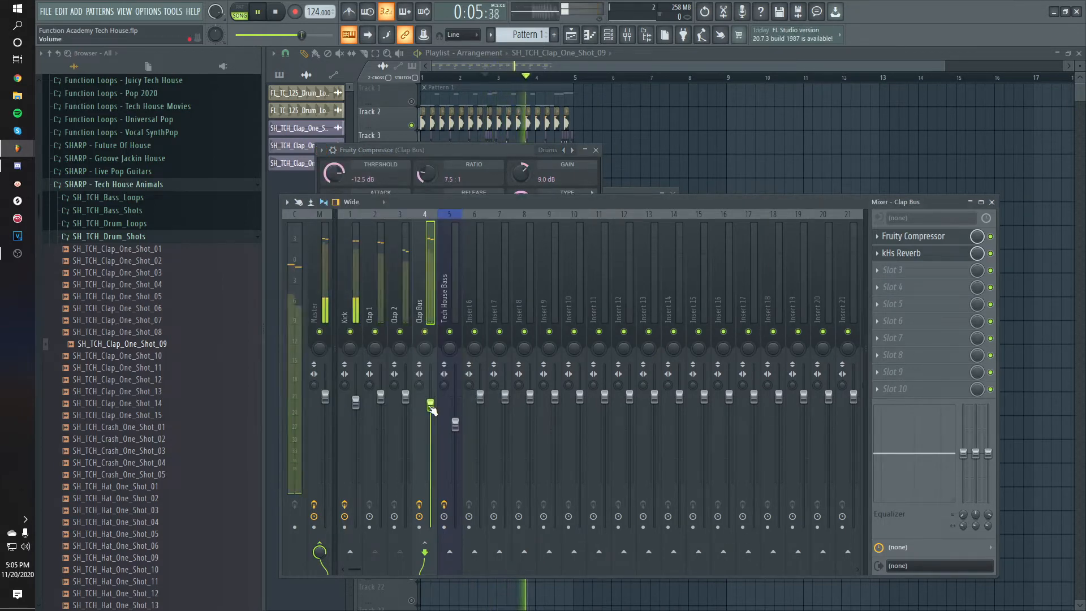
Step: Load Dimension Expander_x64 in slot 3 of the Clap Bus and audition the claps
left_click(877, 272)
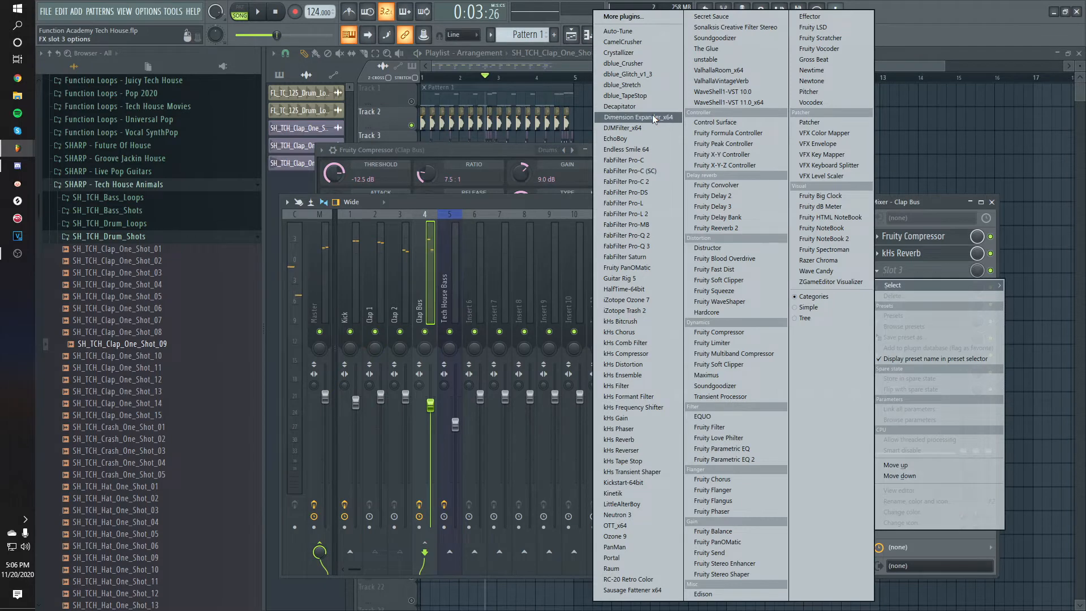
left_click(653, 117)
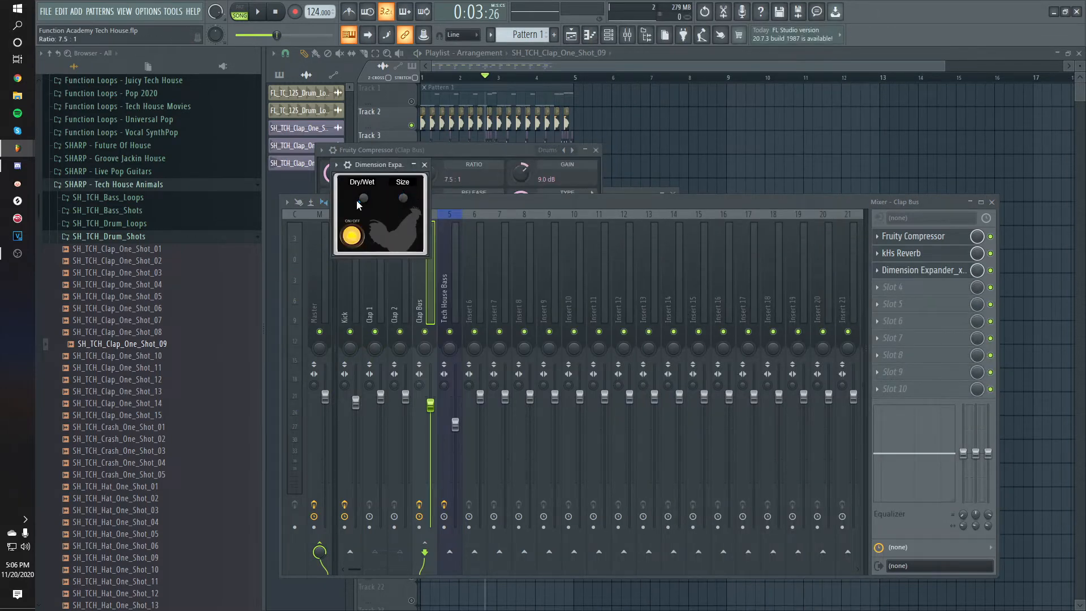
left_click_drag(372, 165, 411, 170)
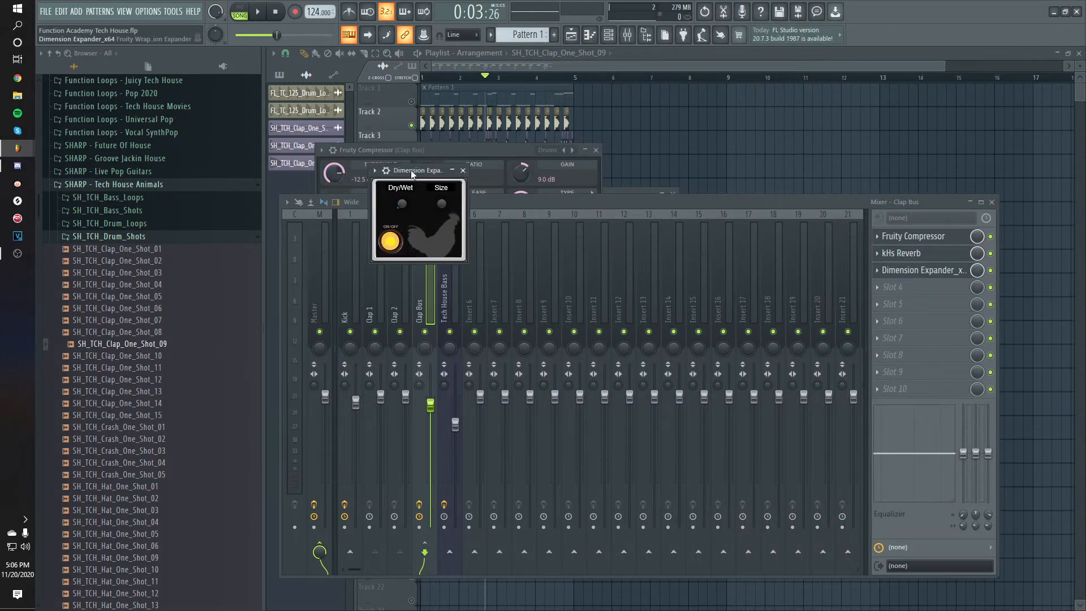
key("space")
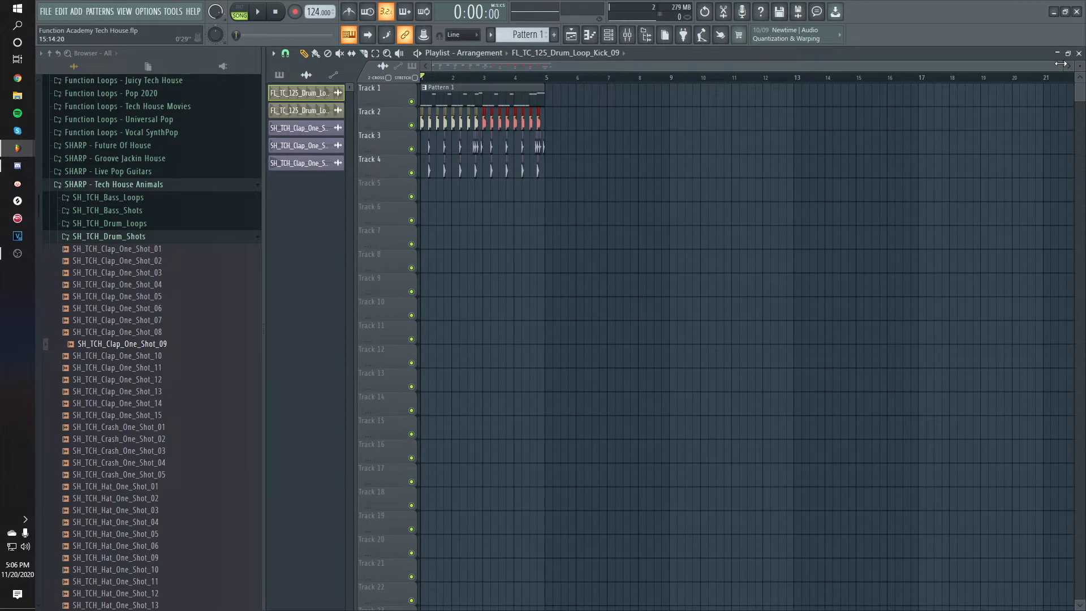
Step: Play the arrangement, change the playlist snap setting, and shorten the last Track 3 clap so it ends before bar 5
key("space")
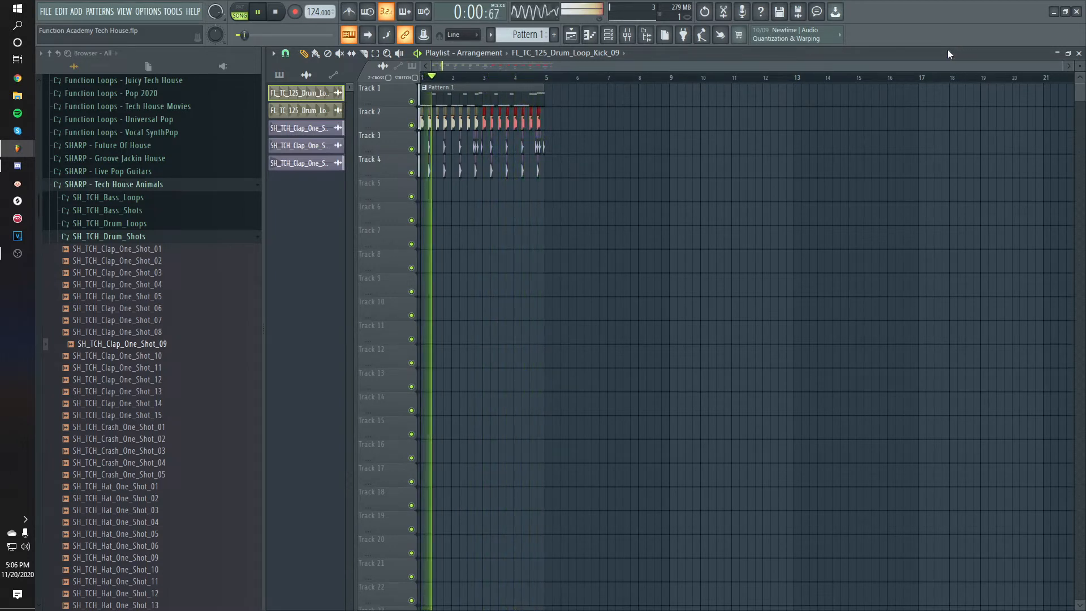
scroll(524, 188, "up", 3)
scroll(636, 184, "up", 4)
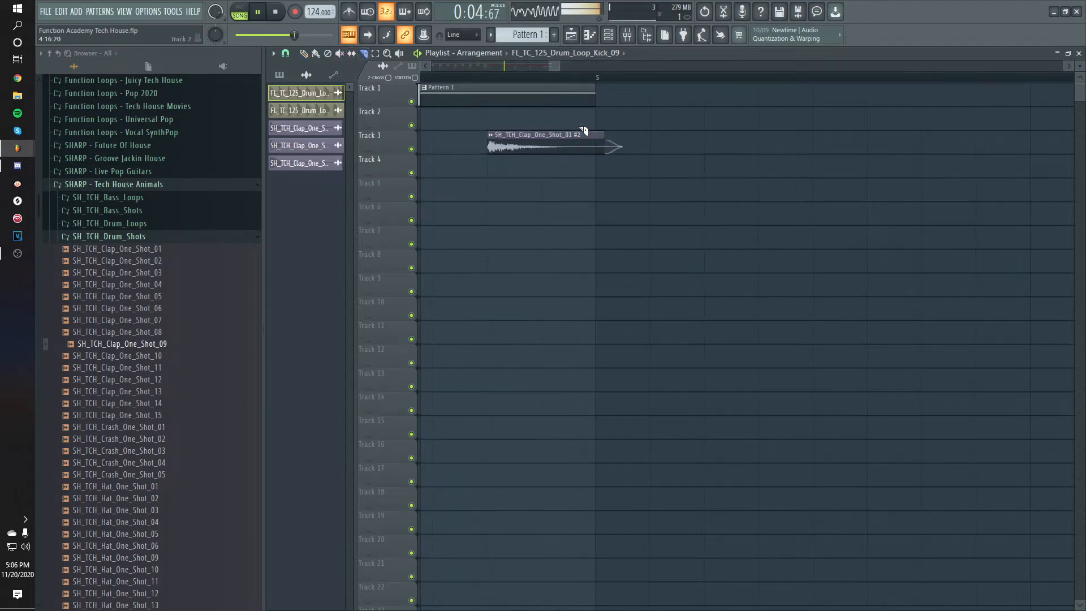
scroll(622, 215, "down", 4)
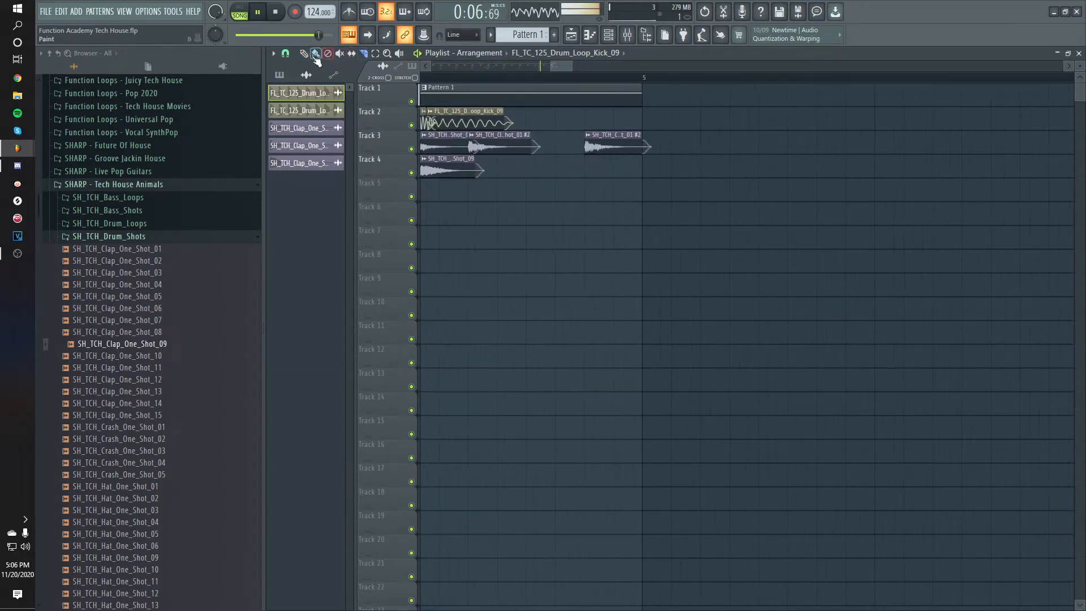
left_click(285, 54)
left_click(302, 204)
scroll(585, 175, "up", 2)
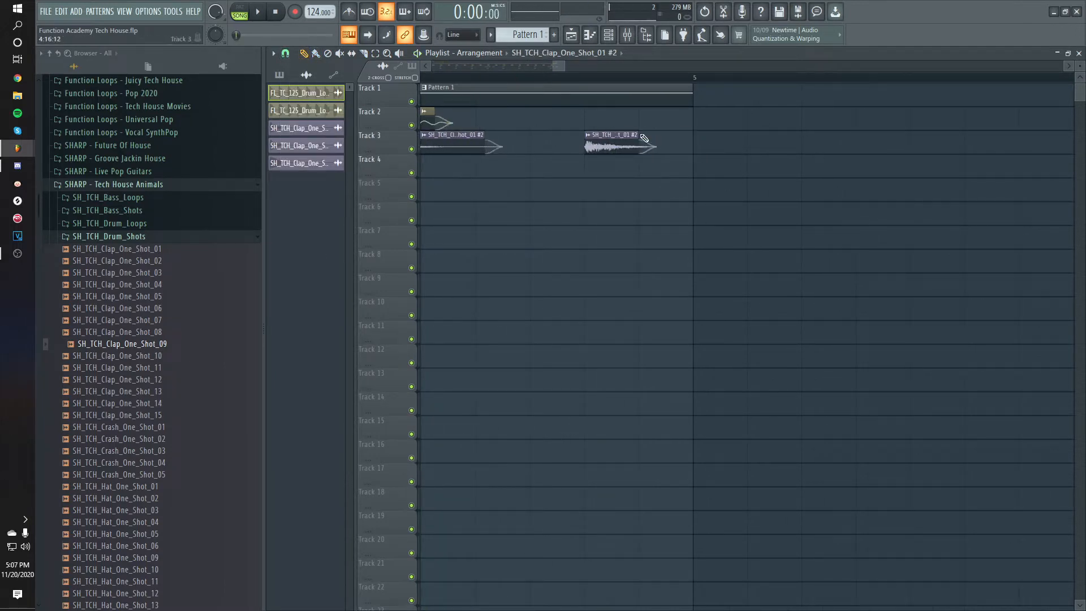
scroll(645, 138, "down", 10)
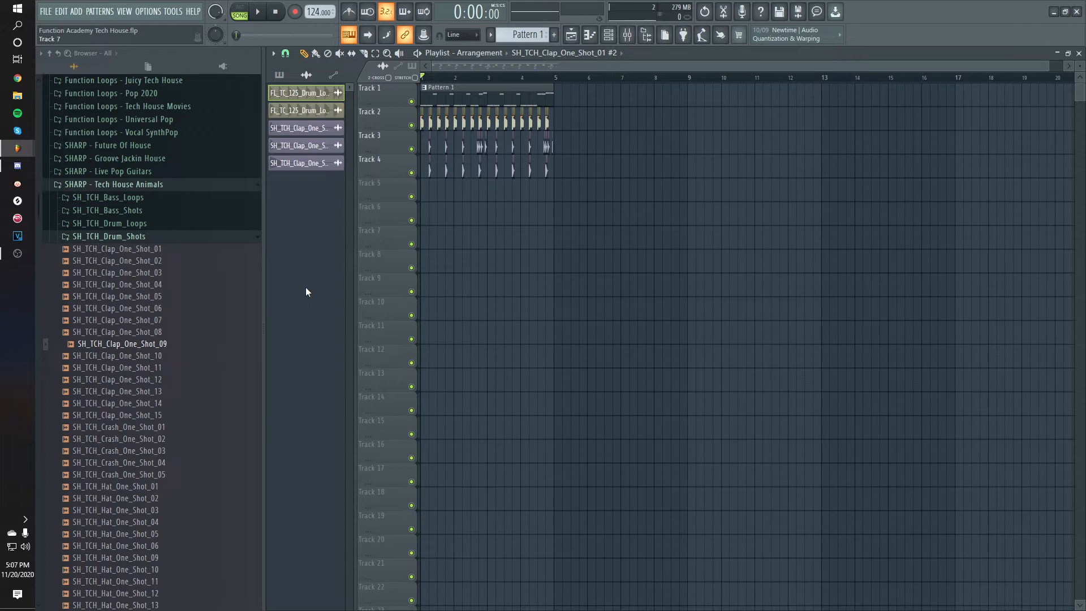
Step: From the SHARP - TECH HOUSE X RAVE drum shots, place SHARP_THR_Hat_One_Shot_09 on Track 5 and SHARP_THR_Hat_One_Shot_11 on Track 7
left_click(135, 184)
left_click(129, 305)
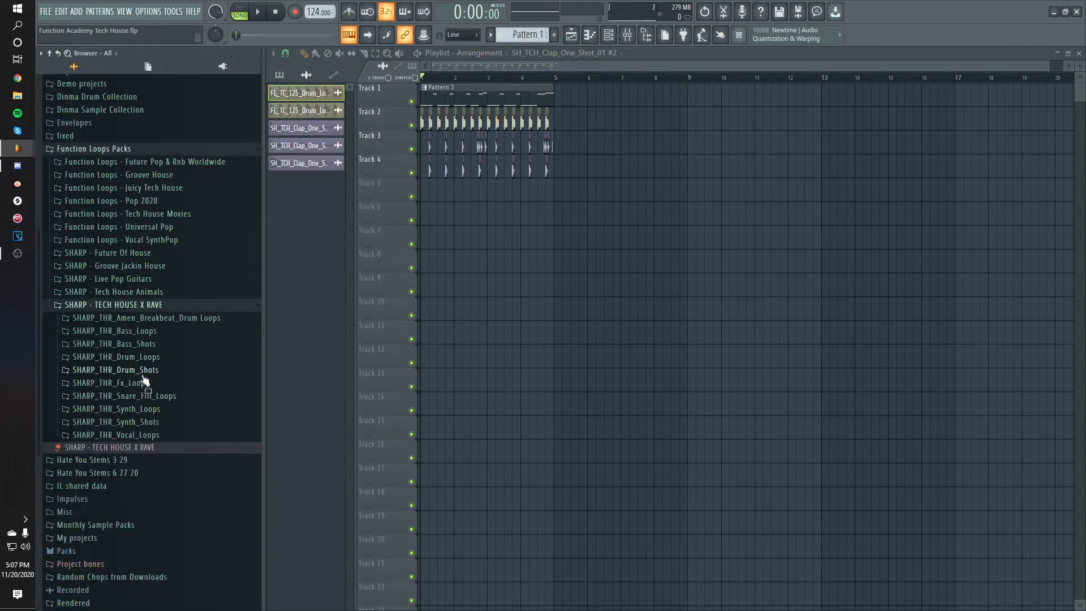
left_click(142, 373)
scroll(150, 390, "down", 5)
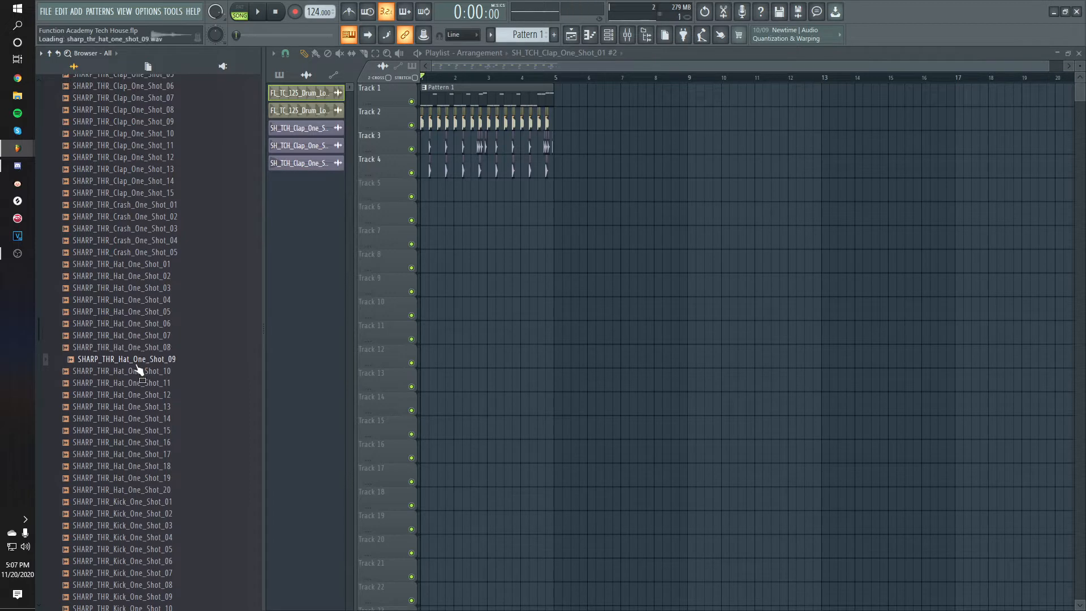
left_click_drag(428, 200, 425, 199)
left_click_drag(170, 383, 178, 390)
left_click_drag(467, 264, 461, 240)
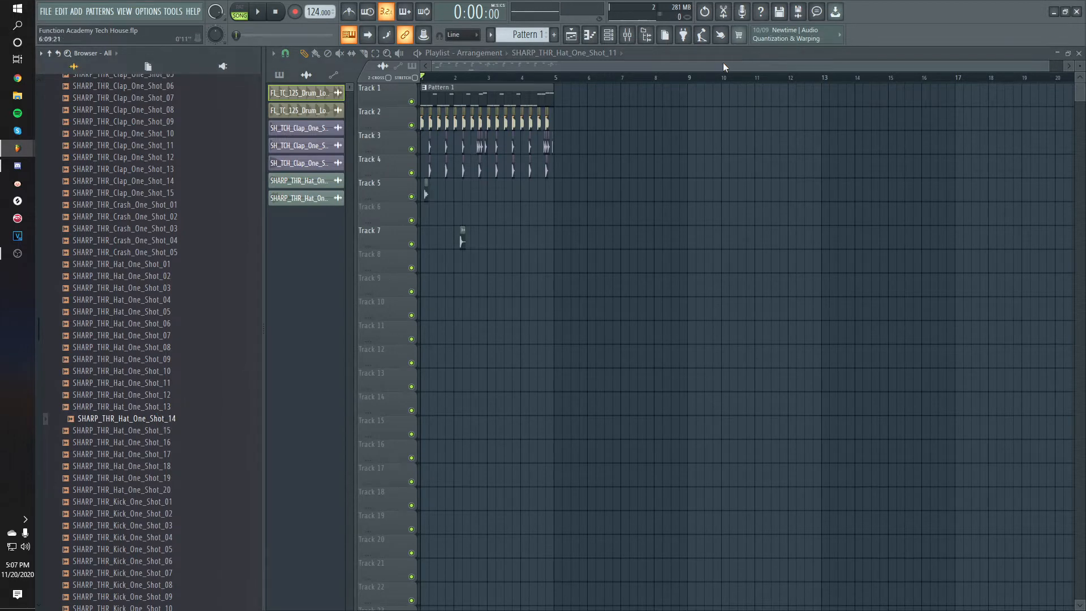
Step: Place SHARP_THR_Hat_One_Shot_09 on the first two offbeats of bar 1 on Track 5, checking by playback
left_click_drag(1043, 67, 512, 66)
key("space")
key("space")
key("space")
left_click(468, 194)
left_click(532, 193)
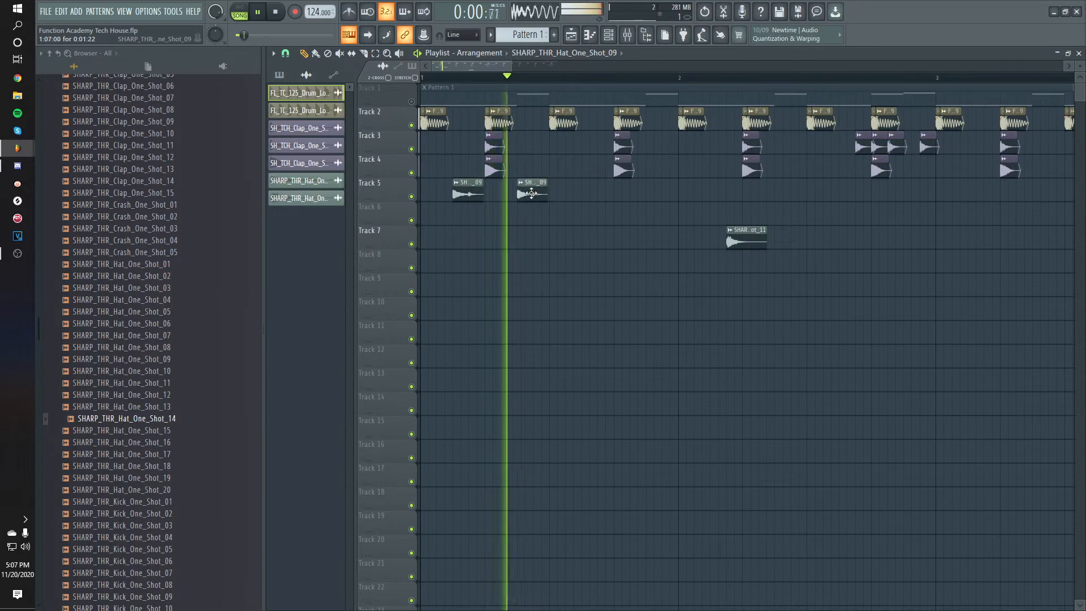
key("space")
Step: Give SHARP_THR_Hat_One_Shot_09 a fade-out in its channel settings
double_click(476, 198)
left_click(611, 359)
double_click(467, 193)
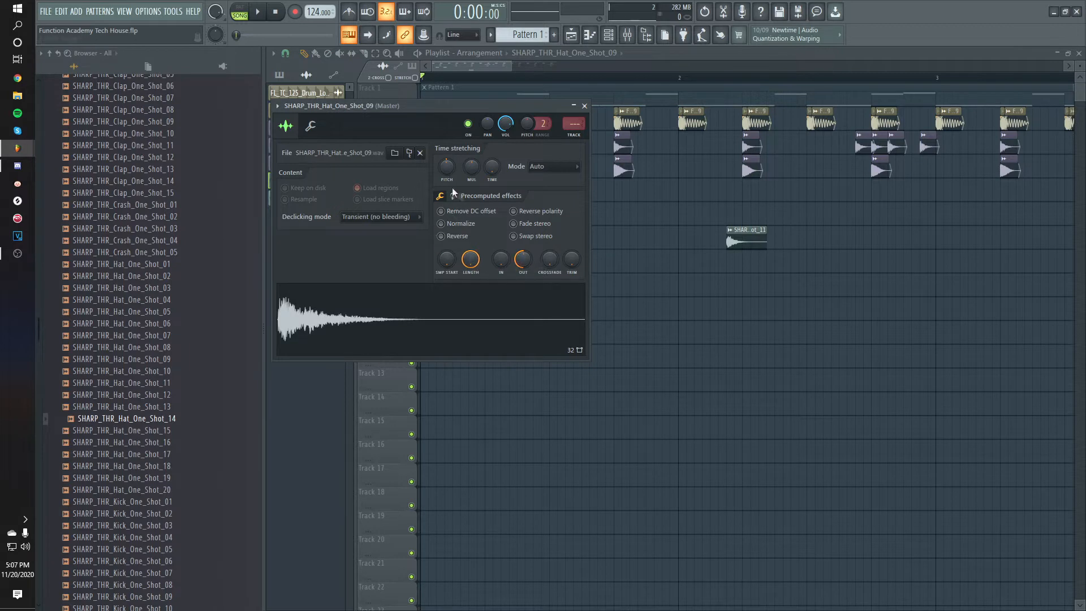
key("Escape")
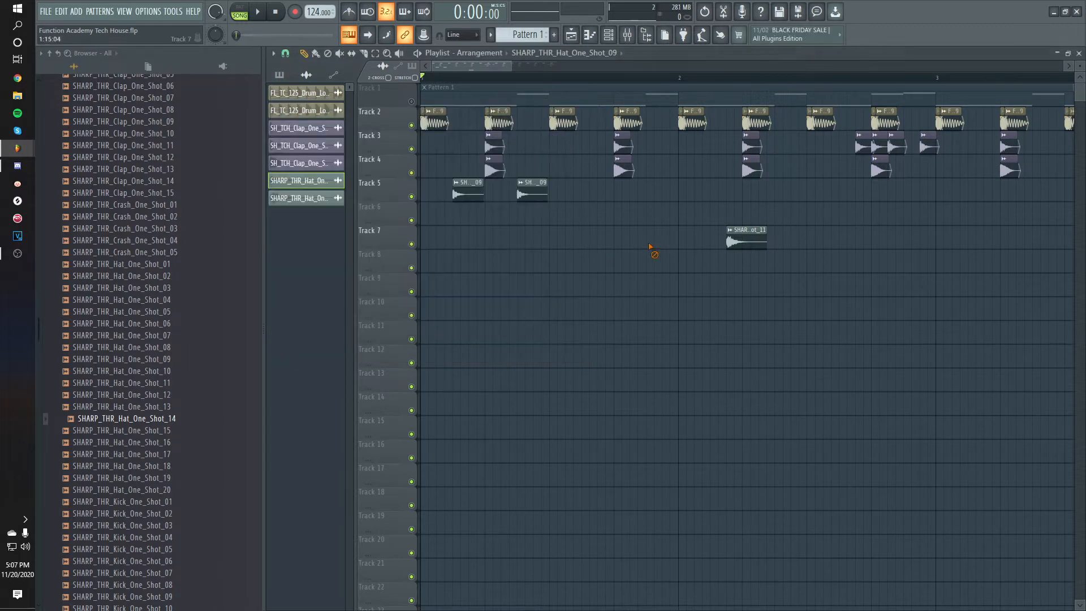
Step: Duplicate the Track 5 hat clips onto every offbeat through bar 4, auditioning the groove along the way
key("space")
left_click_drag(469, 194, 595, 198)
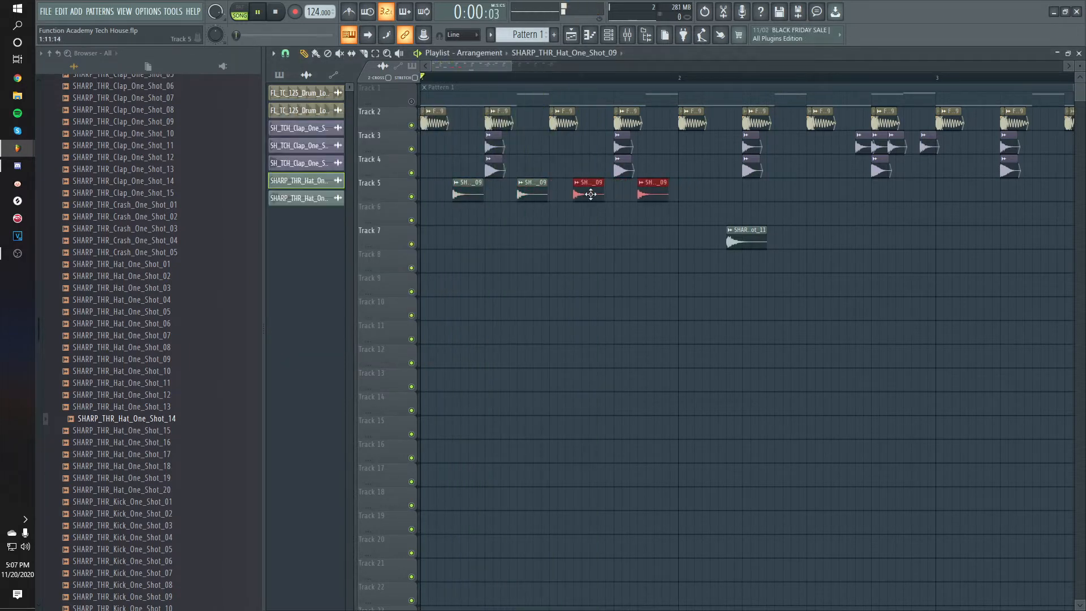
scroll(594, 198, "down", 3)
key("space")
mouse_move(615, 196)
left_mouse_down()
mouse_move(449, 198)
mouse_move(594, 197)
left_mouse_up()
key("space")
key("space")
key("space")
mouse_move(744, 186)
left_mouse_down()
mouse_move(435, 202)
mouse_move(776, 198)
mouse_move(735, 197)
left_mouse_up()
key("space")
Step: Move the SHARP_THR_Hat_One_Shot_11 clip to the first offbeat of bar 1 on Track 6, audition it, and open its channel settings
left_click_drag(608, 240, 452, 216)
key("space")
key("space")
key("space")
double_click(453, 214)
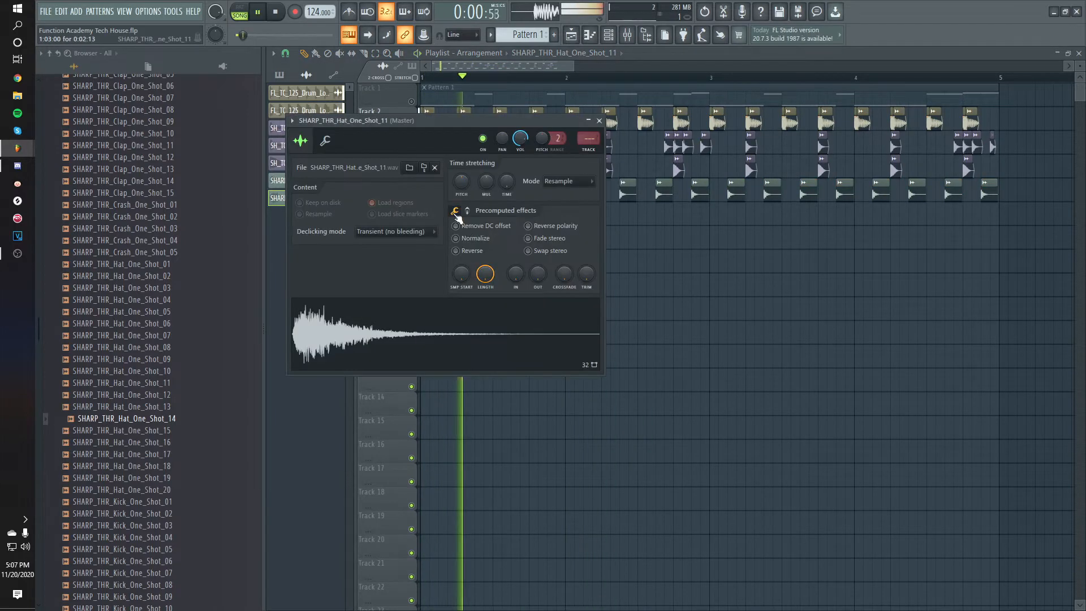
Step: Give SHARP_THR_Hat_One_Shot_11 a quick fade-out of about 67% and audition it
key("space")
key("Escape")
double_click(451, 216)
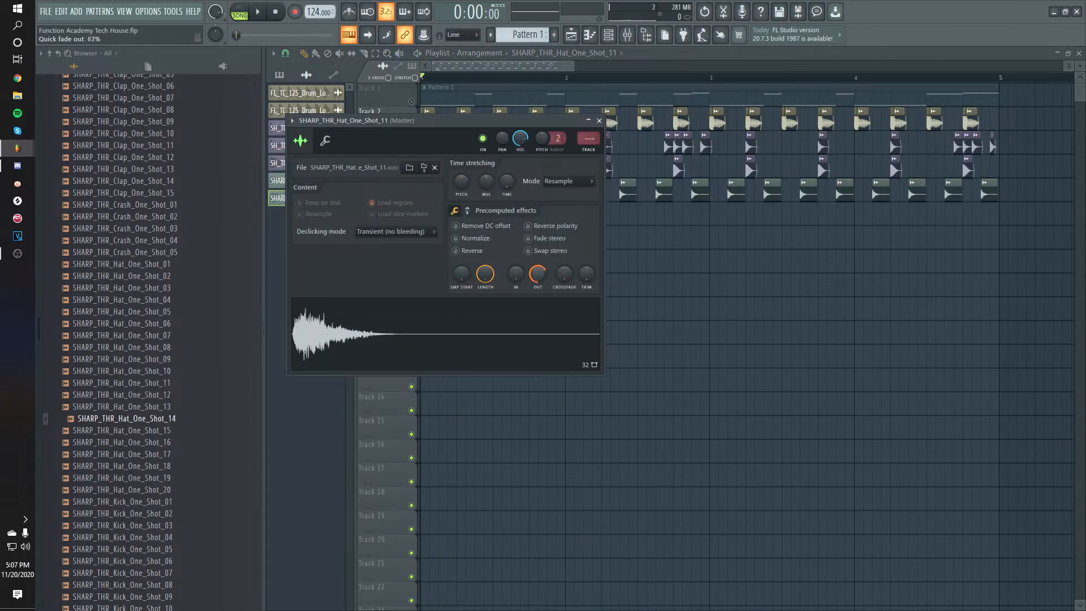
key("Escape")
key("space")
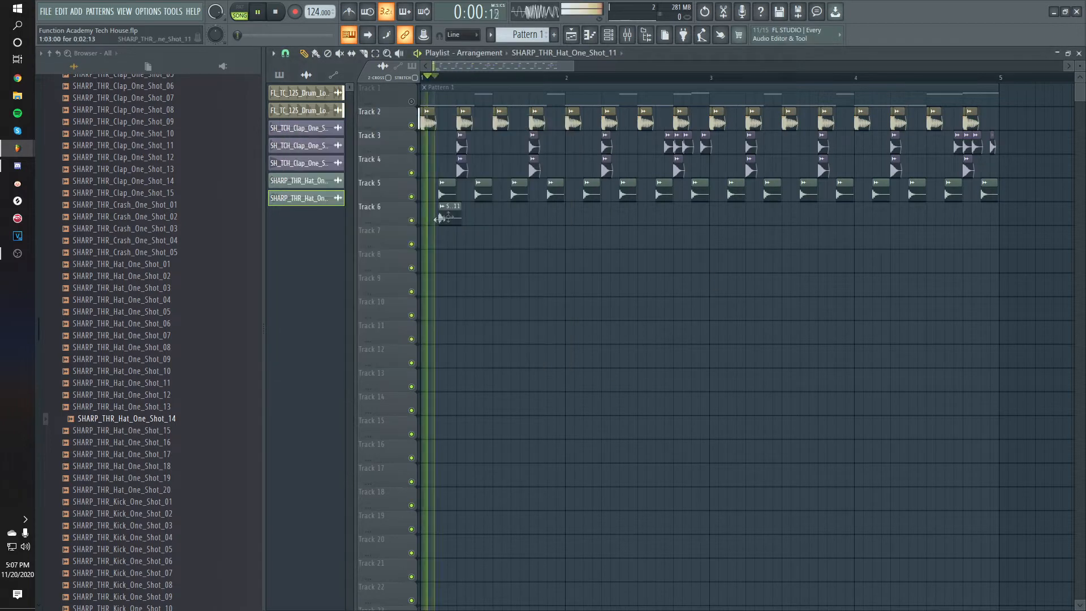
Step: Lower the channel volume of SHARP_THR_Hat_One_Shot_11 to about 55%, checking by playback
key("space")
double_click(451, 214)
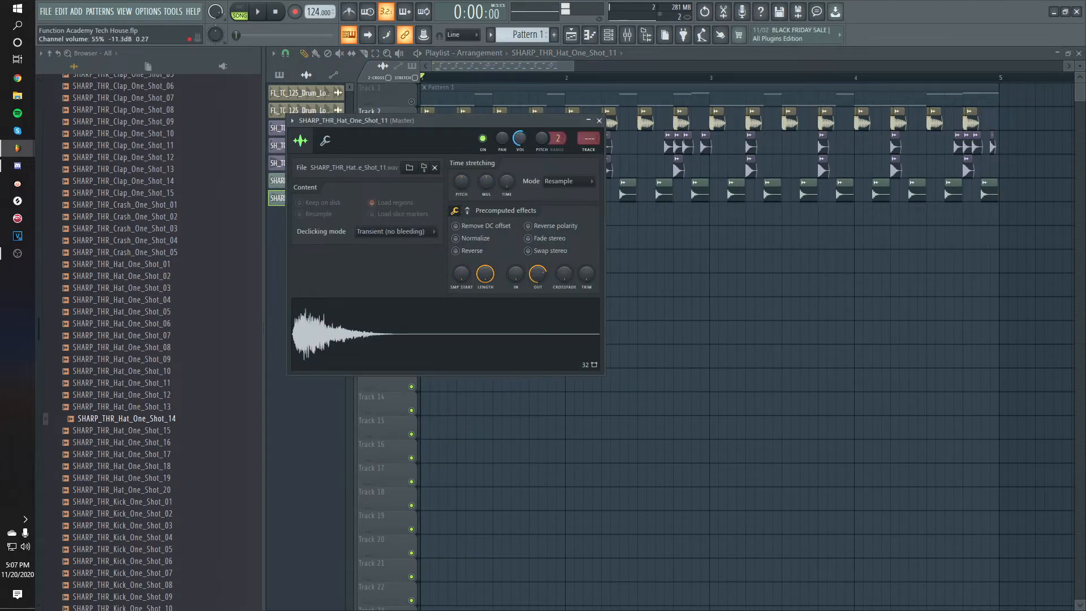
key("Escape")
key("space")
key("space")
double_click(451, 215)
key("Escape")
Step: Copy the SHARP_THR_Hat_One_Shot_11 clip onto the remaining offbeats of bar 1 on Track 6, auditioning the groove
key("space")
key("space")
key("space")
key("space")
key("space")
key("space")
mouse_move(503, 217)
left_mouse_down()
mouse_move(450, 216)
mouse_move(523, 215)
left_mouse_up()
key("space")
Step: Set the time stretching mode of SHARP_THR_Hat_One_Shot_11 to Auto and adjust its stretch pitch
double_click(520, 219)
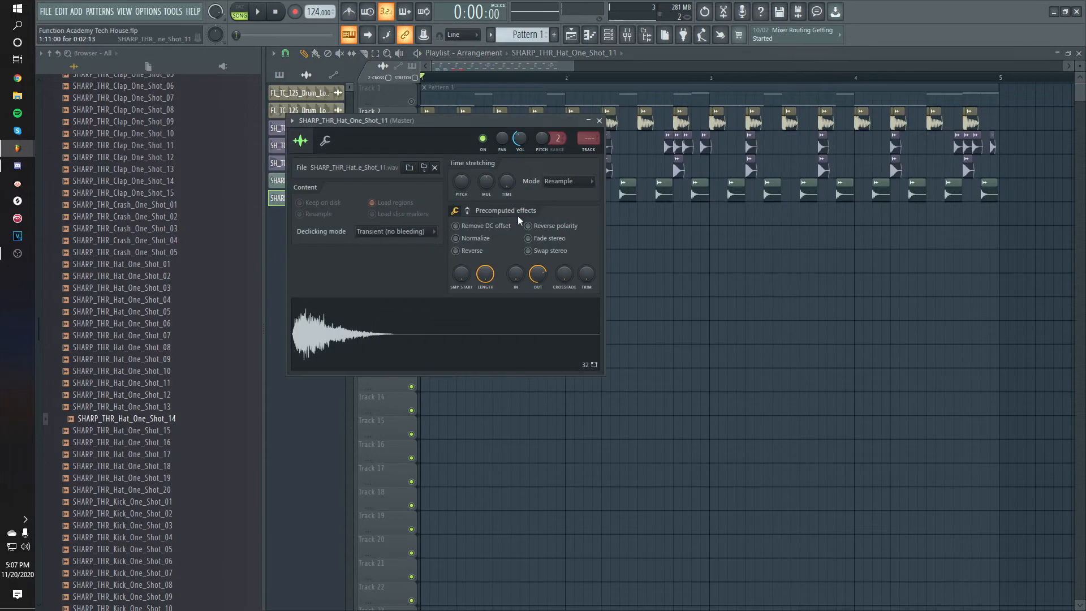
key("space")
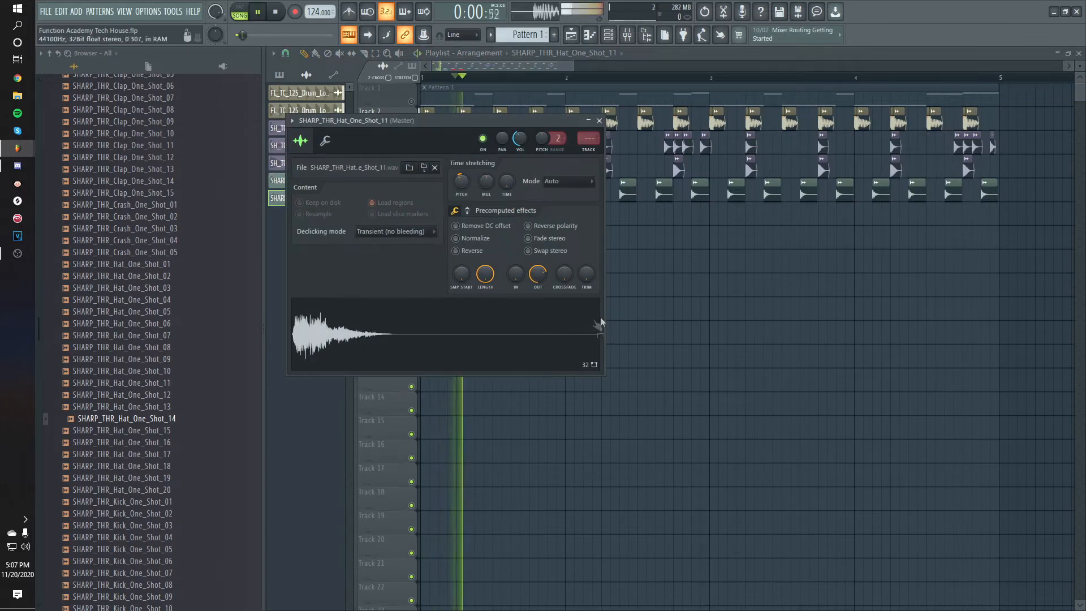
key("Escape")
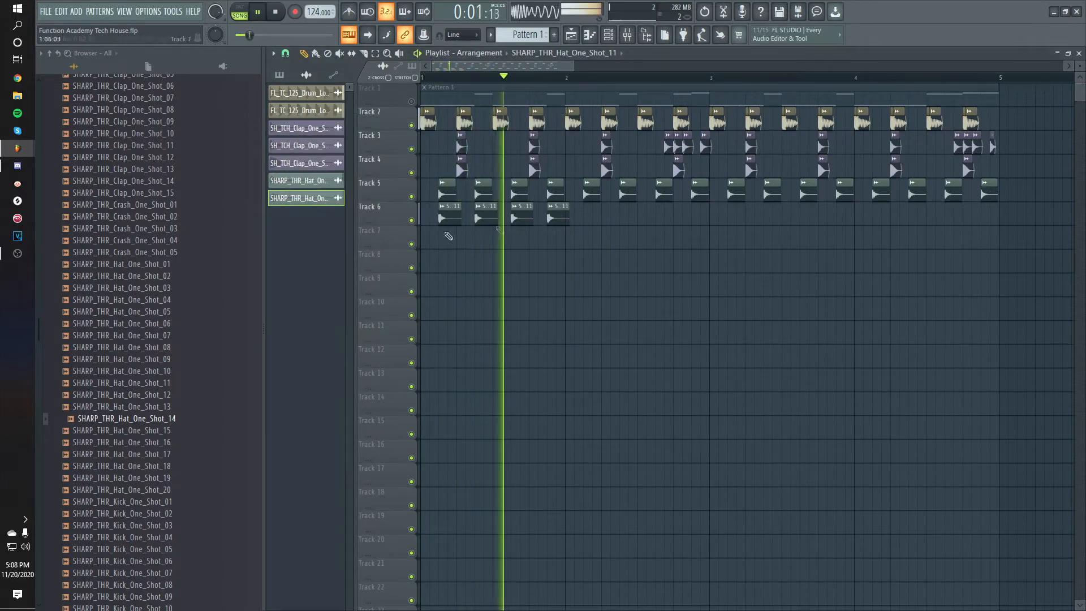
Step: Compare the groove with and without the second hat layer by muting and unmuting Track 6 during playback
key("space")
key("space")
left_click(414, 222)
left_click(413, 221)
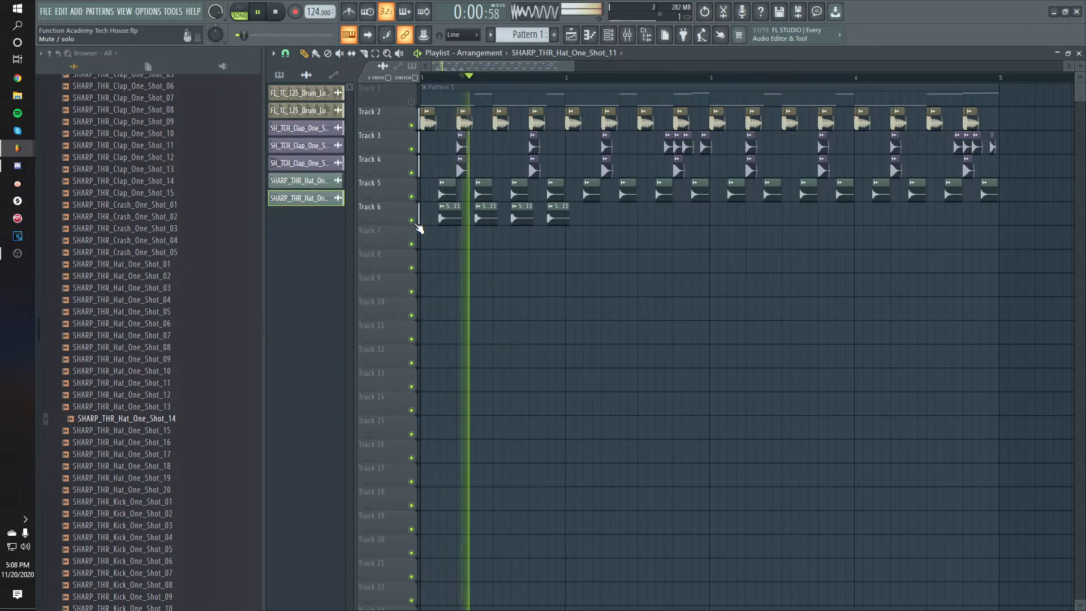
key("space")
key("space")
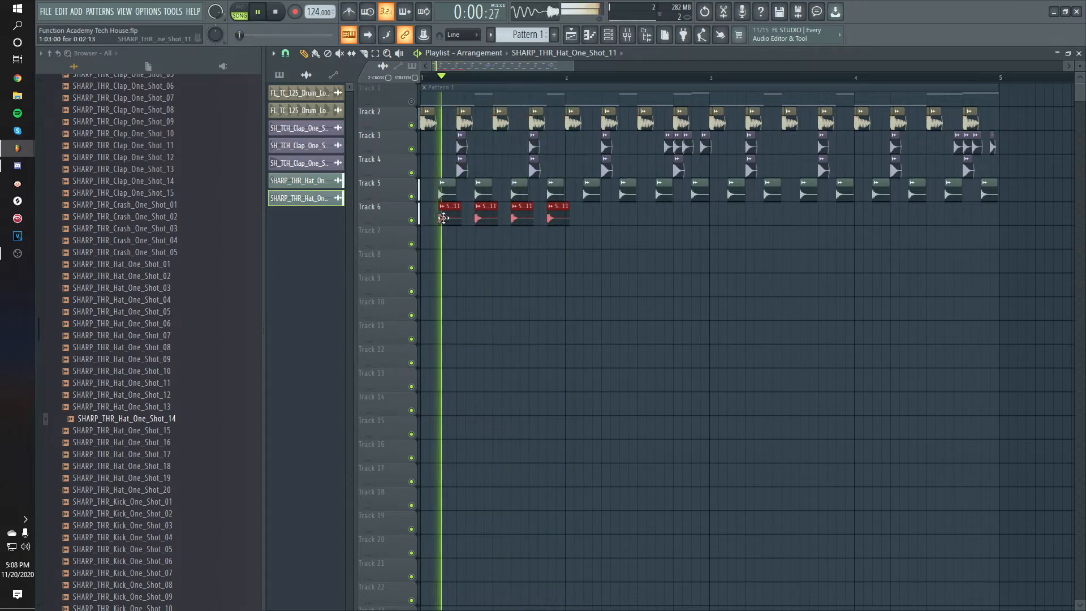
Step: Add an extra SHARP_THR_Hat_One_Shot_11 clip one sixteenth after the last offbeat of bar 1 on Track 6
key("space")
scroll(552, 261, "up", 5)
key("space")
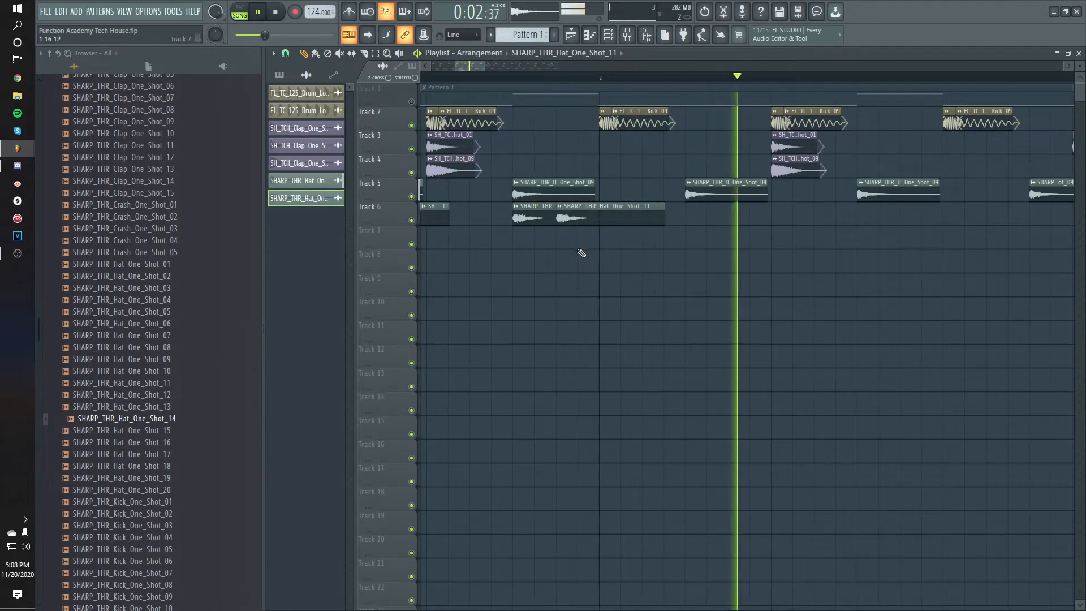
Step: Select the bar 1 hat clips on Track 6 and duplicate them through bar 4
scroll(580, 254, "down", 5)
key("space")
left_click_drag(548, 217, 431, 226)
key("space")
key("ctrl+b")
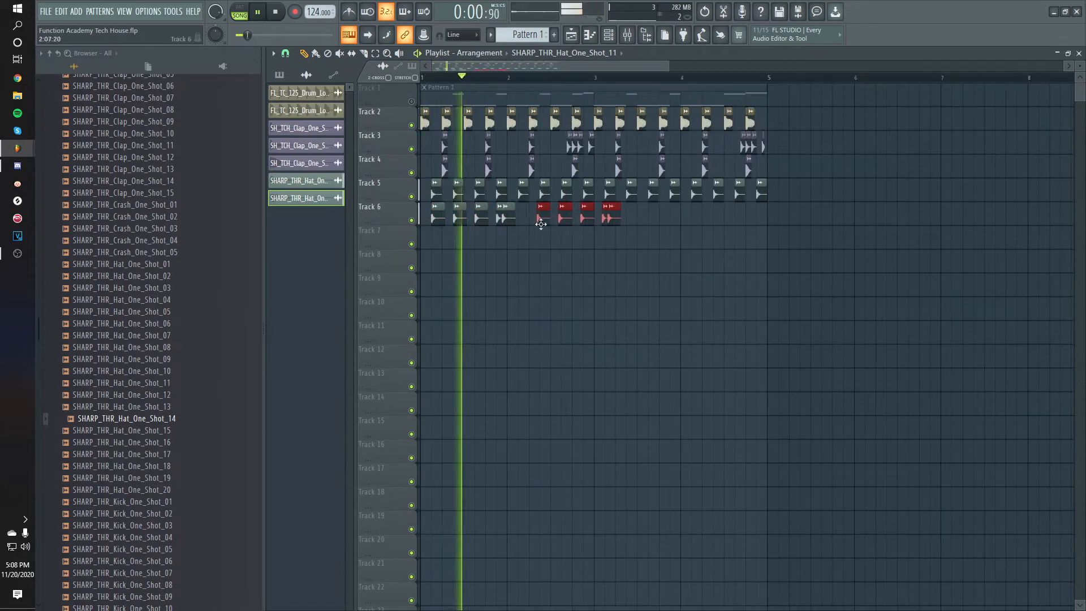
mouse_move(611, 222)
left_mouse_down()
mouse_move(435, 220)
mouse_move(613, 225)
left_mouse_up()
Step: Trim the last Track 6 hat clip to end exactly at the start of bar 5 and audition the ending
scroll(786, 264, "up", 8)
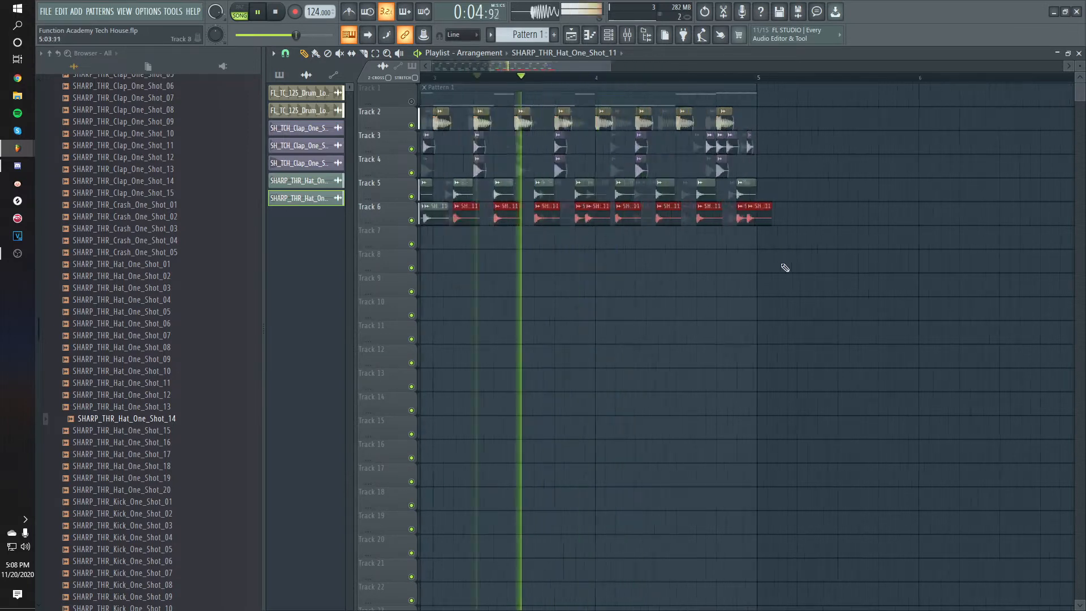
left_click(760, 254, "ctrl")
left_click_drag(655, 228, 689, 225)
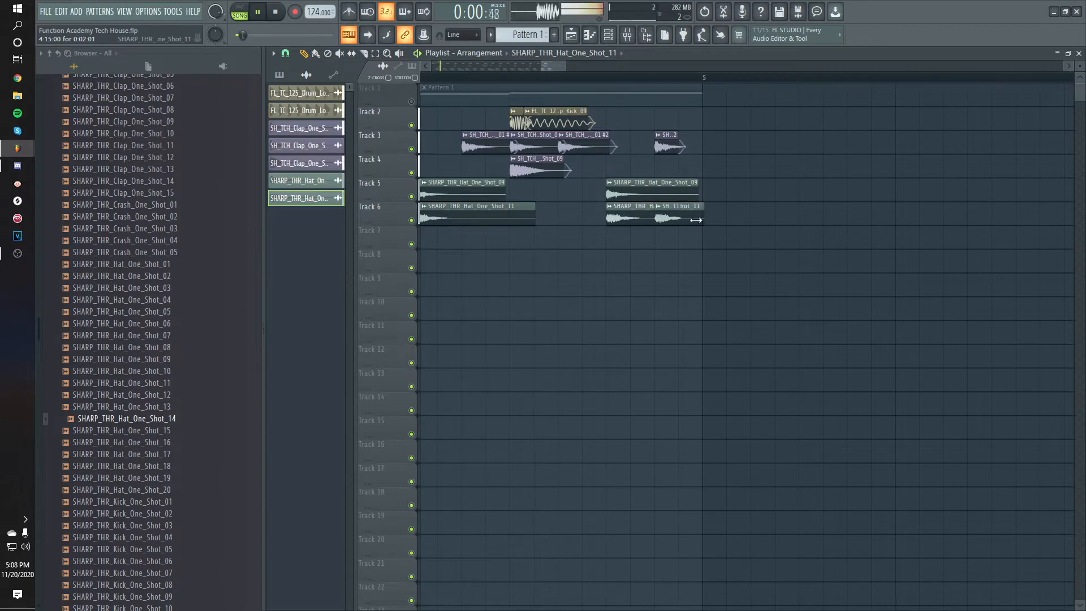
left_click(587, 78)
scroll(601, 403, "down", 10)
key("space")
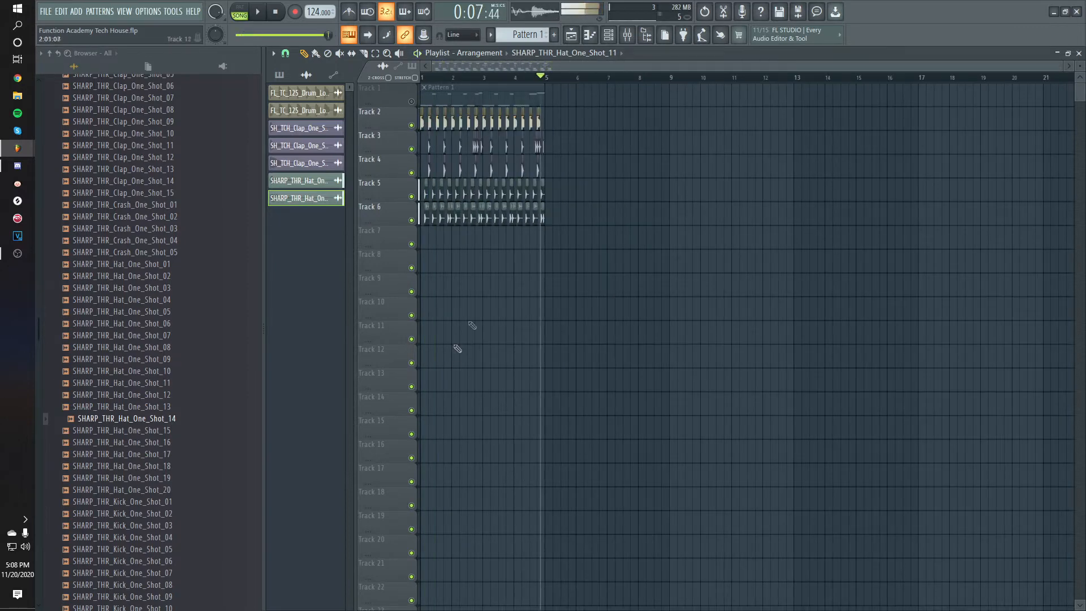
Step: Route SHARP_THR_Hat_One_Shot_09 to its own mixer insert, move it to insert 5 beside Clap Bus, and name it Hat 1
double_click(526, 188)
key("ctrl+l")
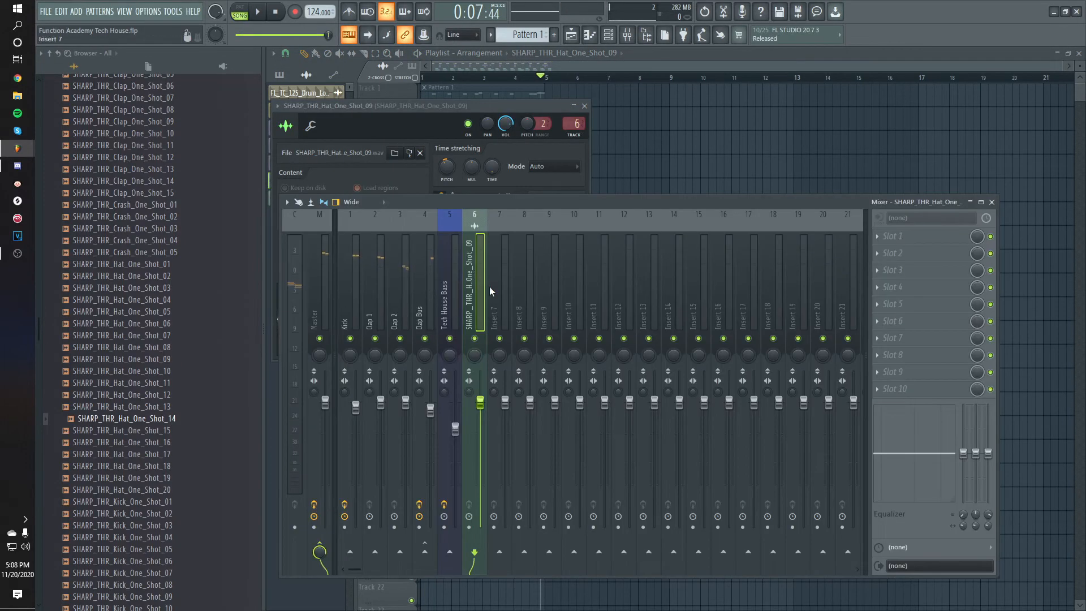
key("alt+Left")
key("alt+Left")
key("alt+Right")
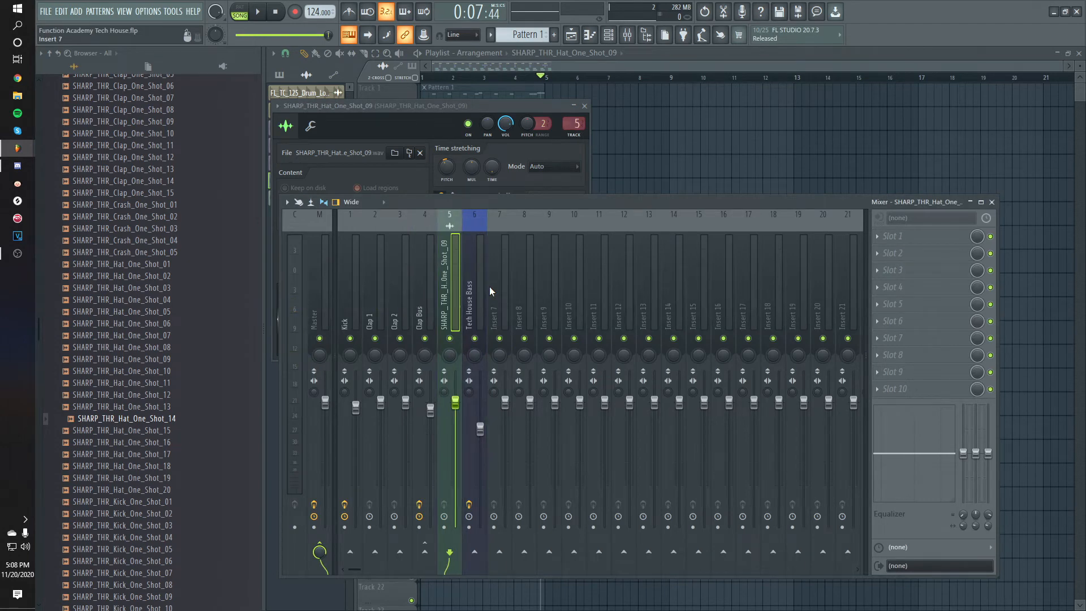
right_click(441, 289)
left_click(493, 227)
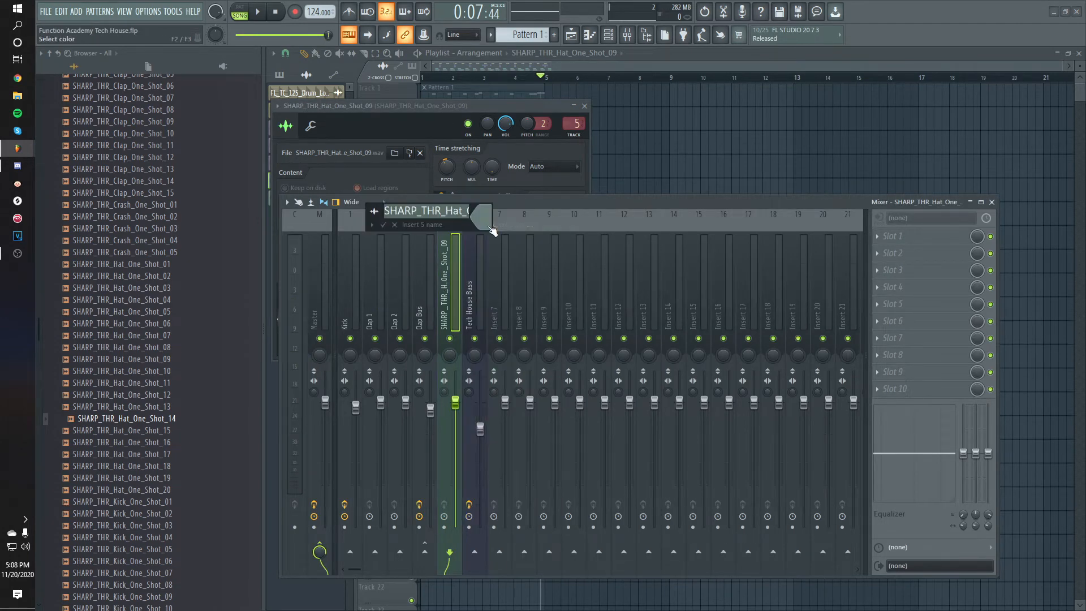
Step: Set up SHARP_THR_Hat_One_Shot_11 as Hat 2 on mixer insert 6 and name insert 7 Hat Bus
right_click(506, 296)
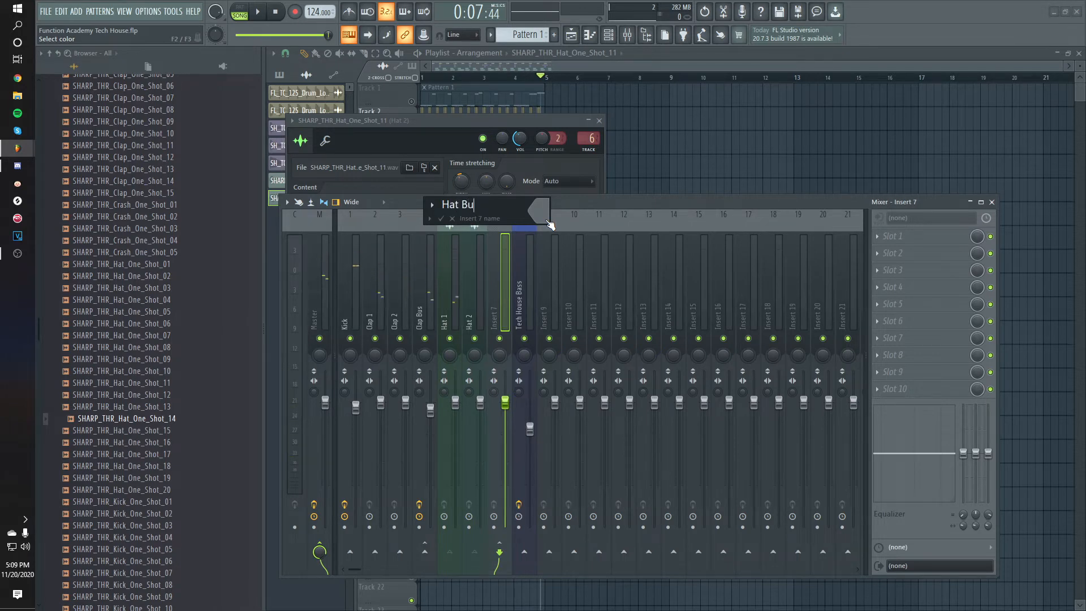
key("Return")
Step: Pan Hat 1 about 33% right and Hat 2 about 12% right, checking by playback
left_click(449, 355)
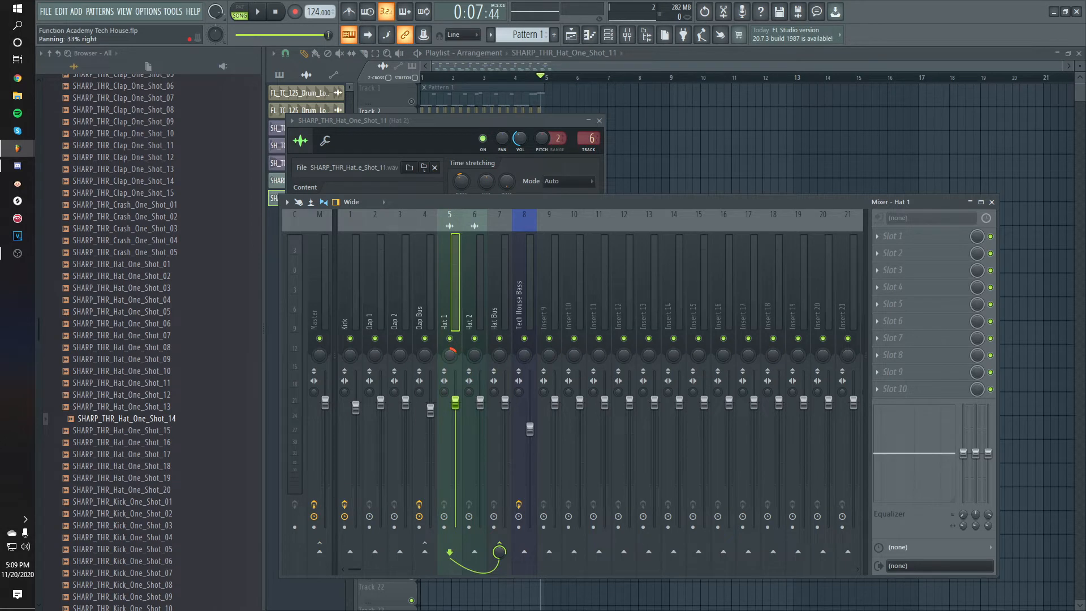
left_click_drag(474, 356, 474, 350)
key("space")
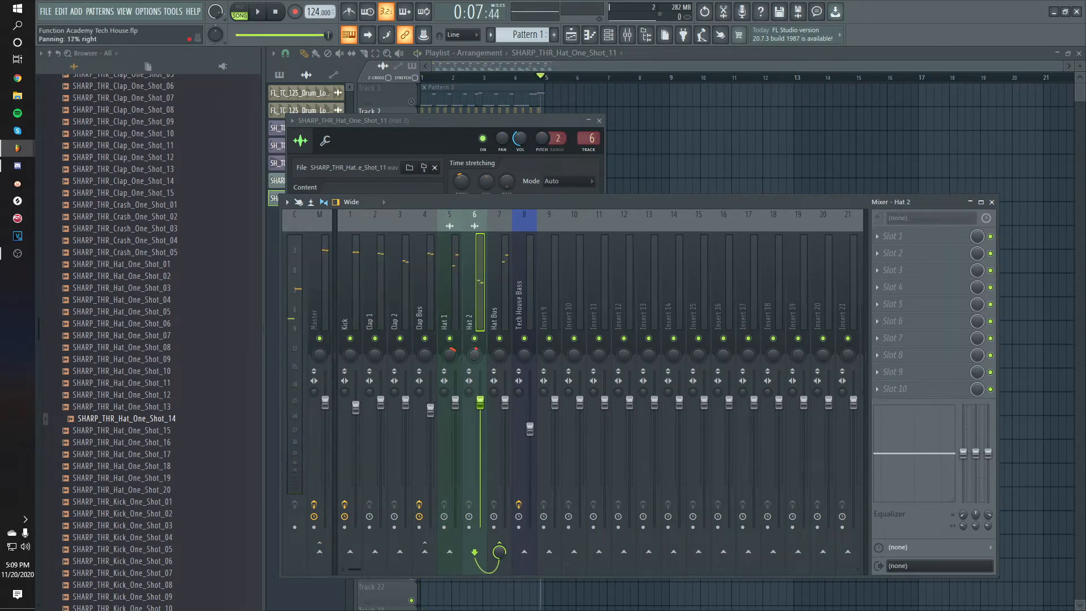
key("space")
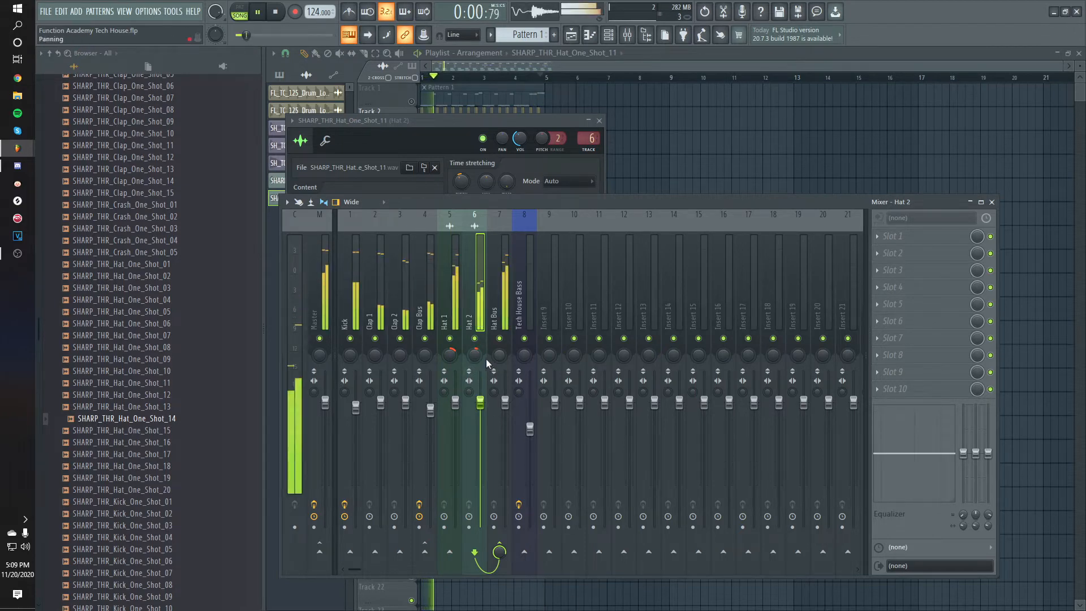
Step: Insert Fruity parametric EQ 2 in the first effect slot of Hat Bus
left_click(499, 283)
left_click(893, 236)
mouse_move(893, 251)
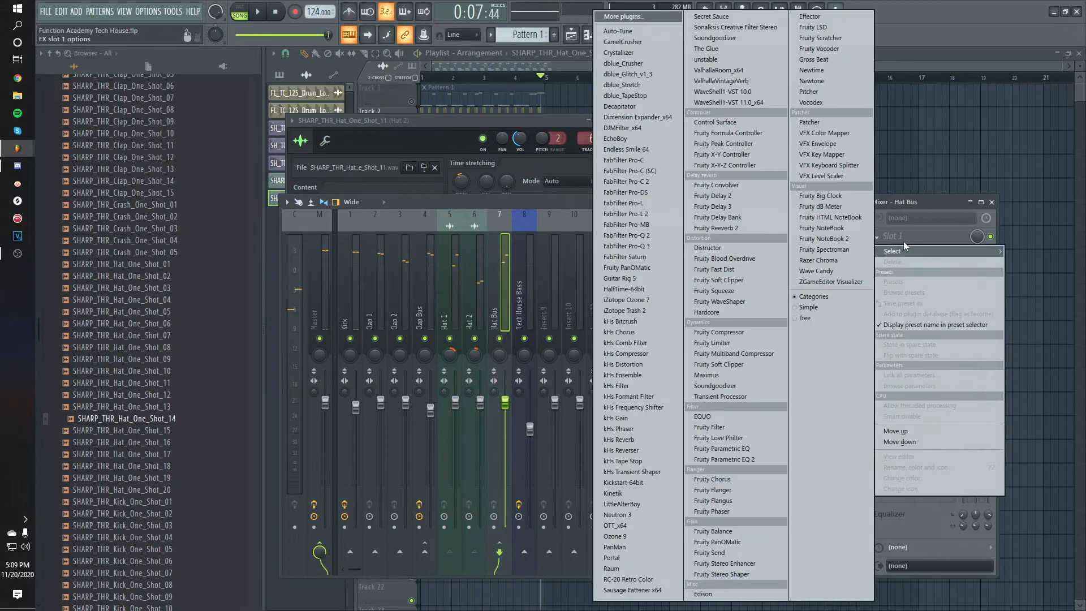
left_click(760, 459)
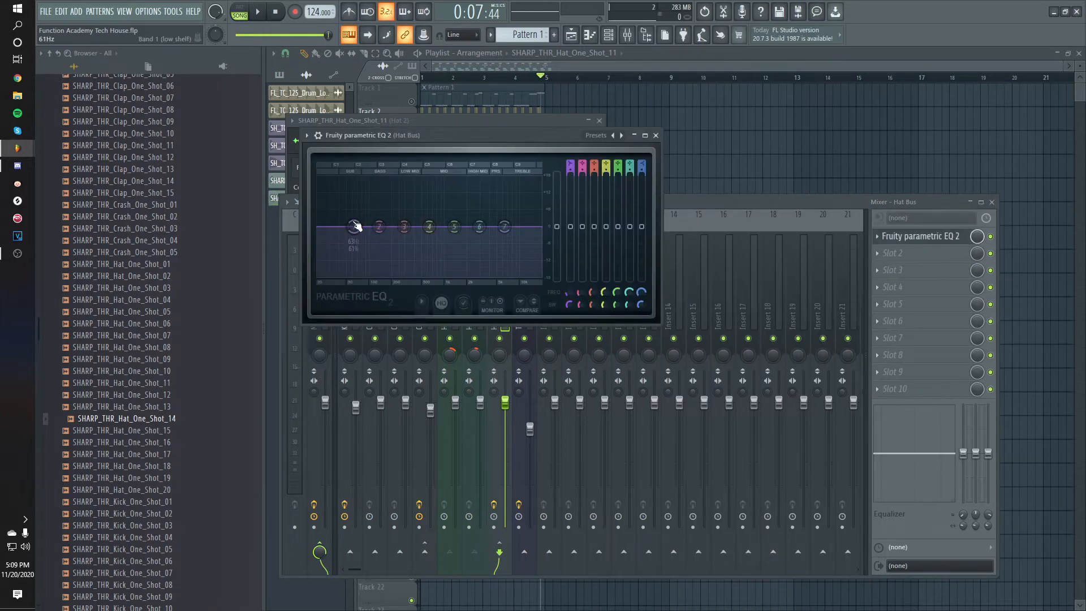
Step: Reshape band 1 of the Hat Bus EQ from a low shelf into a cut filter while the drums play
left_click_drag(355, 226, 416, 183)
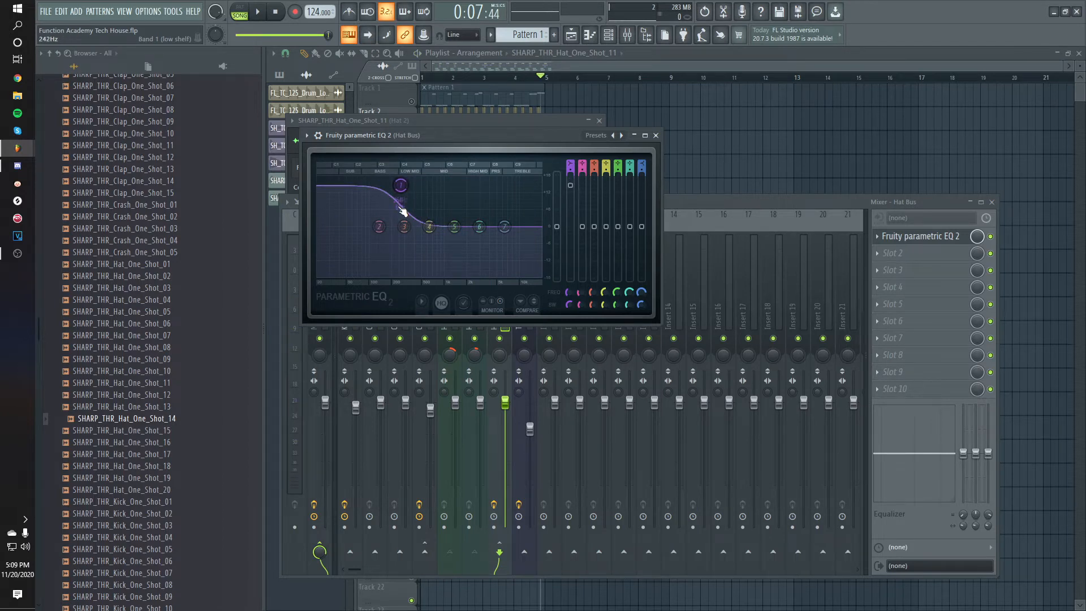
left_click_drag(405, 199, 422, 283)
key("space")
scroll(570, 166, "down", 2)
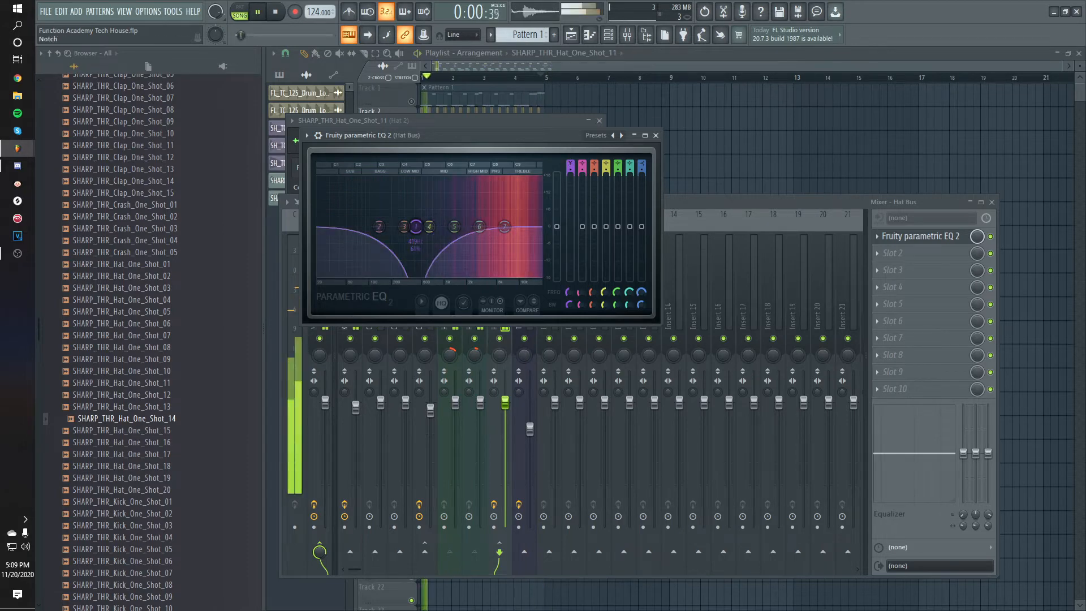
left_click_drag(565, 290, 565, 272)
Step: Insert ValhallaVintageVerb in the second effect slot of Hat Bus with a 7.2% mix
left_click(898, 253)
mouse_move(892, 268)
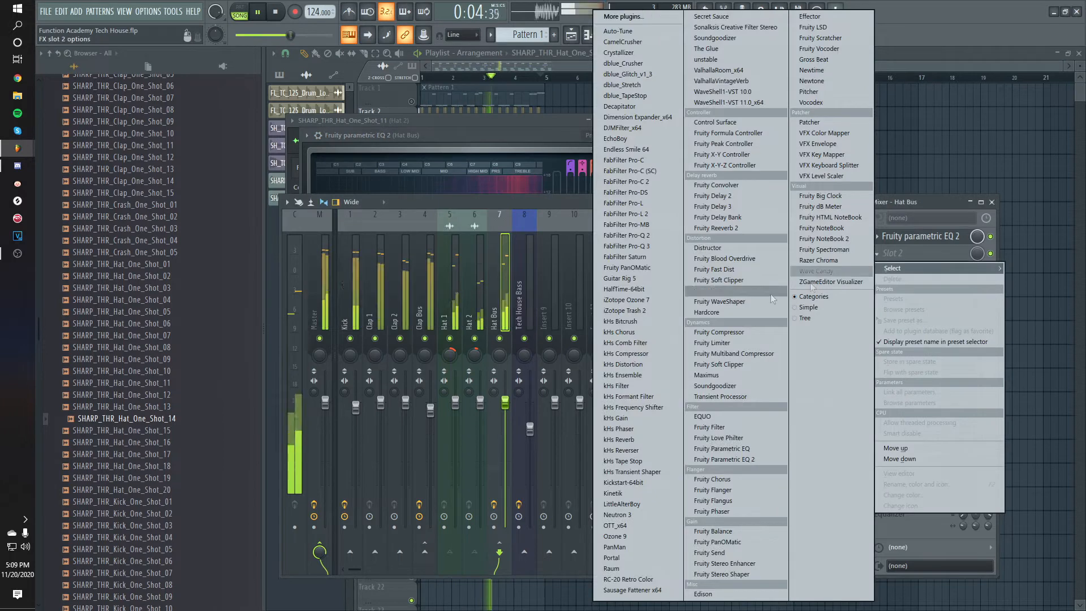
key("space")
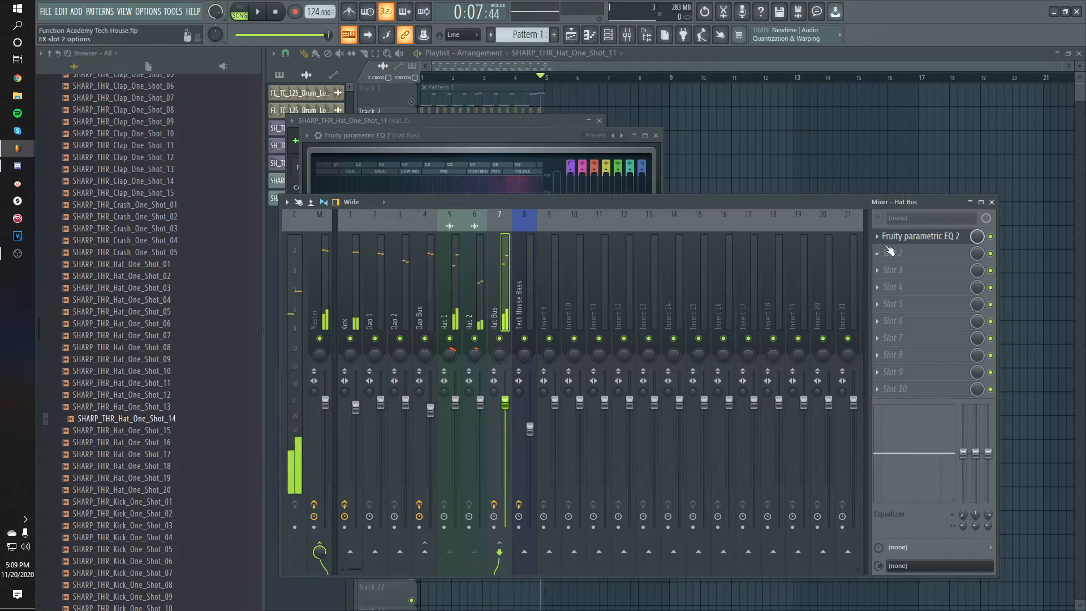
left_click(885, 252)
left_click(720, 81)
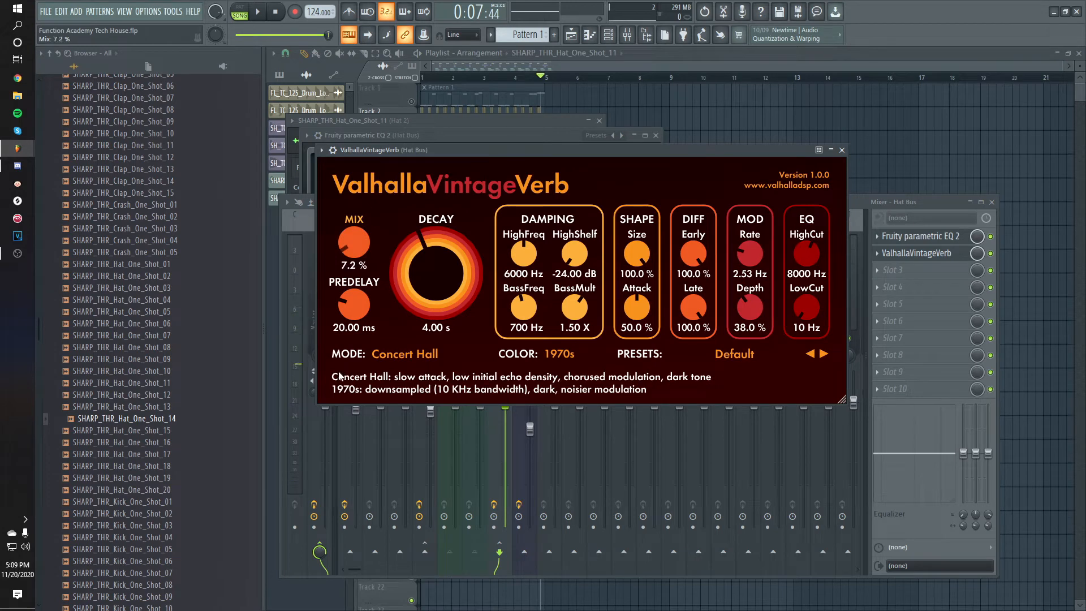
Step: Set the reverb decay to 0.96 s and LowCut to 1070 Hz, and close the open windows
left_click_drag(430, 260, 430, 306)
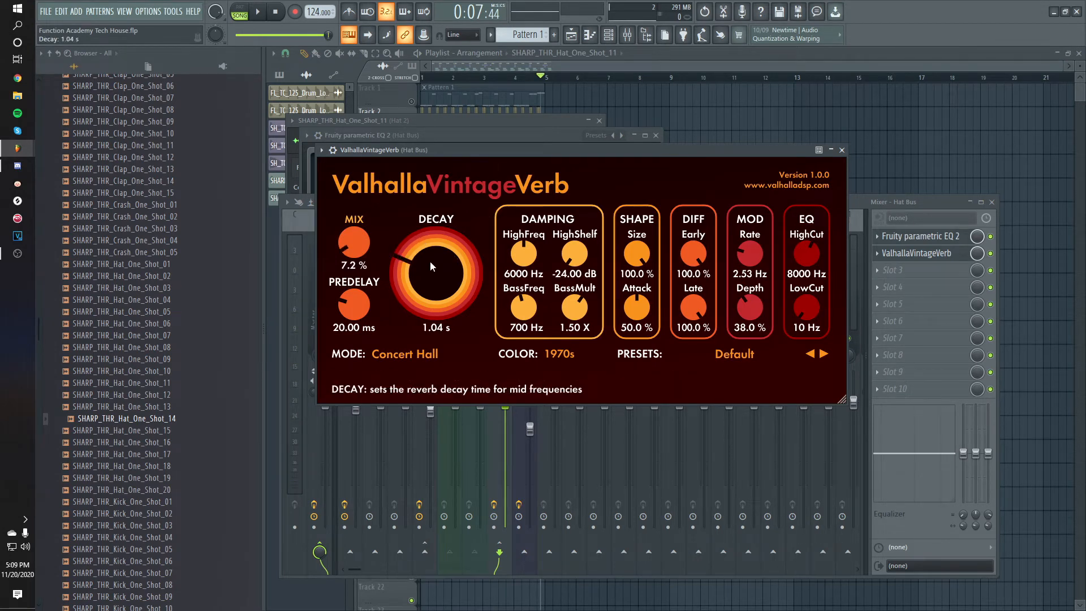
left_click_drag(467, 148, 493, 152)
left_click_drag(479, 267, 476, 271)
left_click_drag(830, 311, 811, 226)
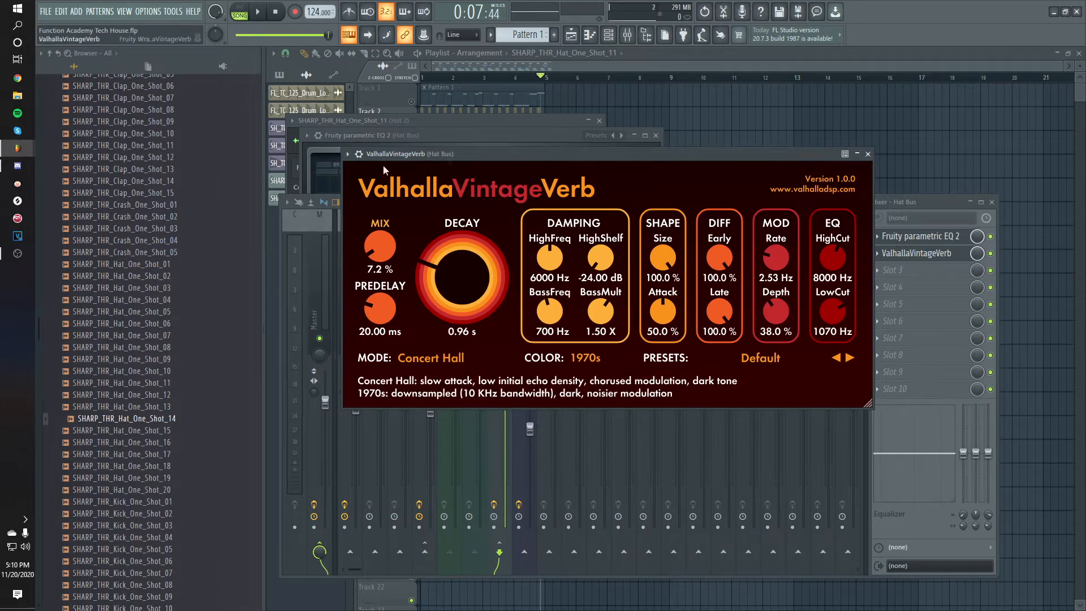
key("F12")
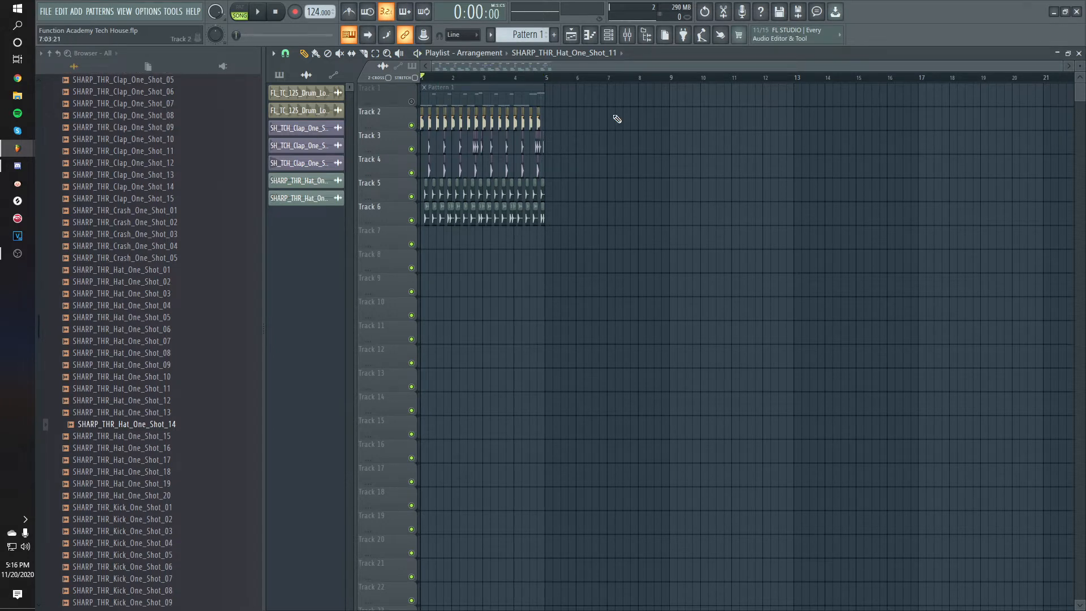
Step: Play the drum sequence and unmute Track 1 to hear the bassline with it
key("space")
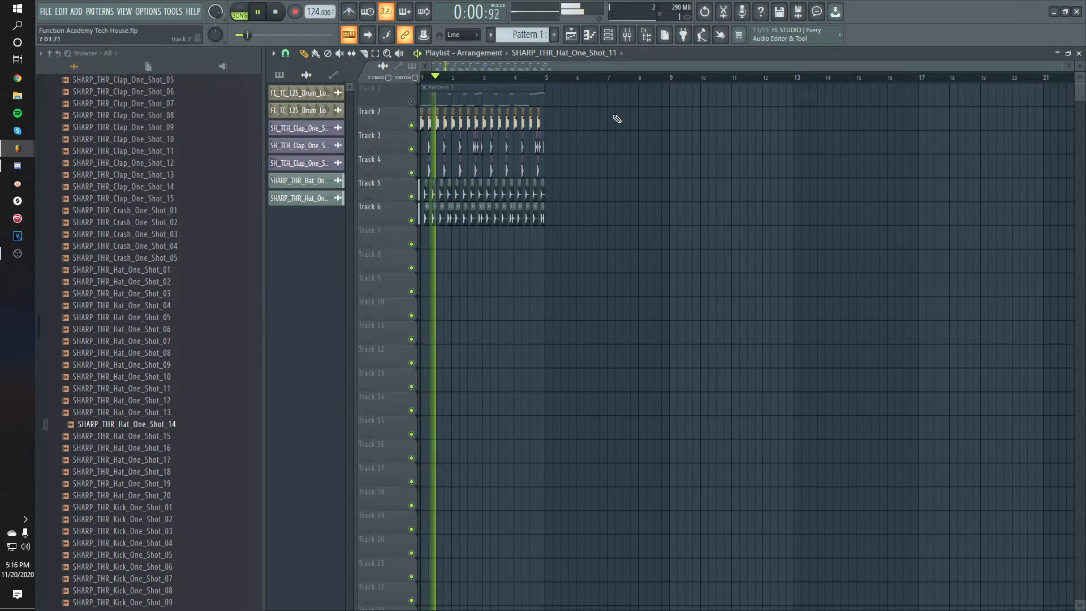
left_click(411, 102)
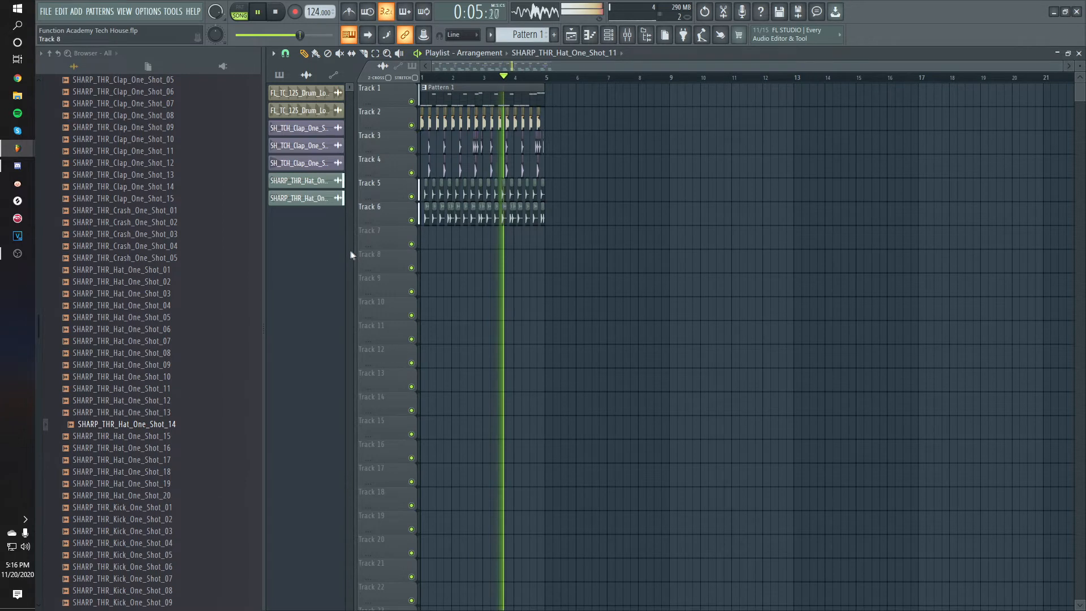
key("space")
Step: Audition the Crash one-shots in the SHARP_THR_Drum_Shots folder
scroll(135, 313, "up", 8)
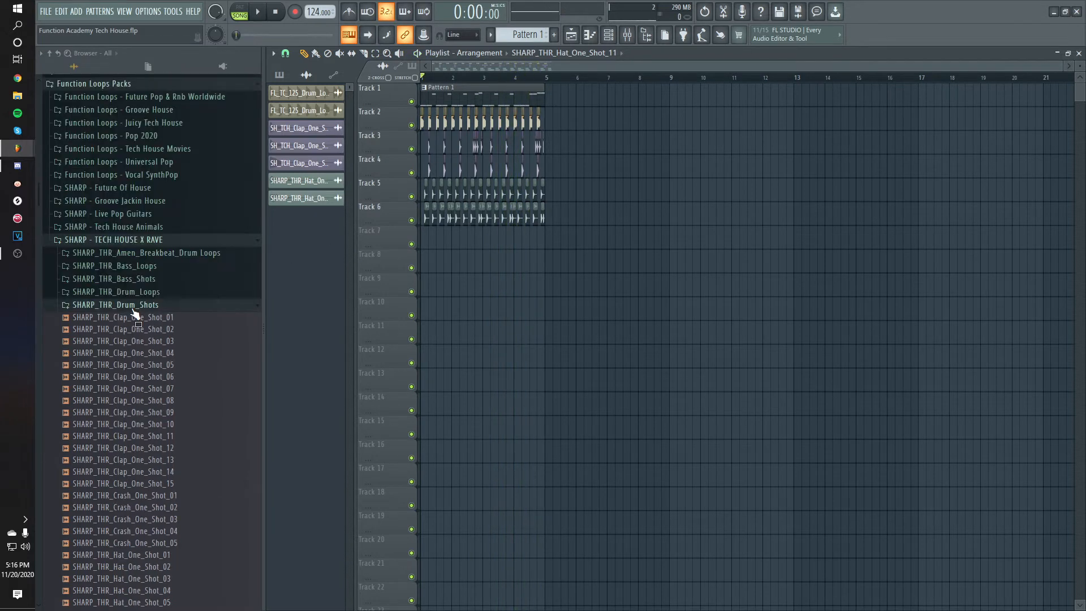
scroll(148, 439, "down", 4)
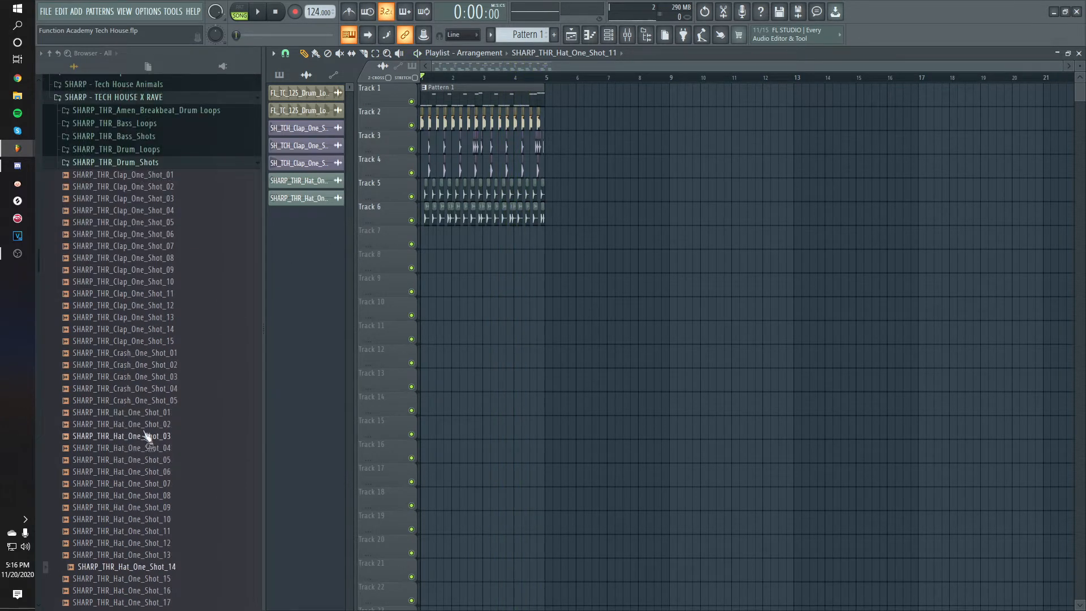
scroll(150, 357, "down", 6)
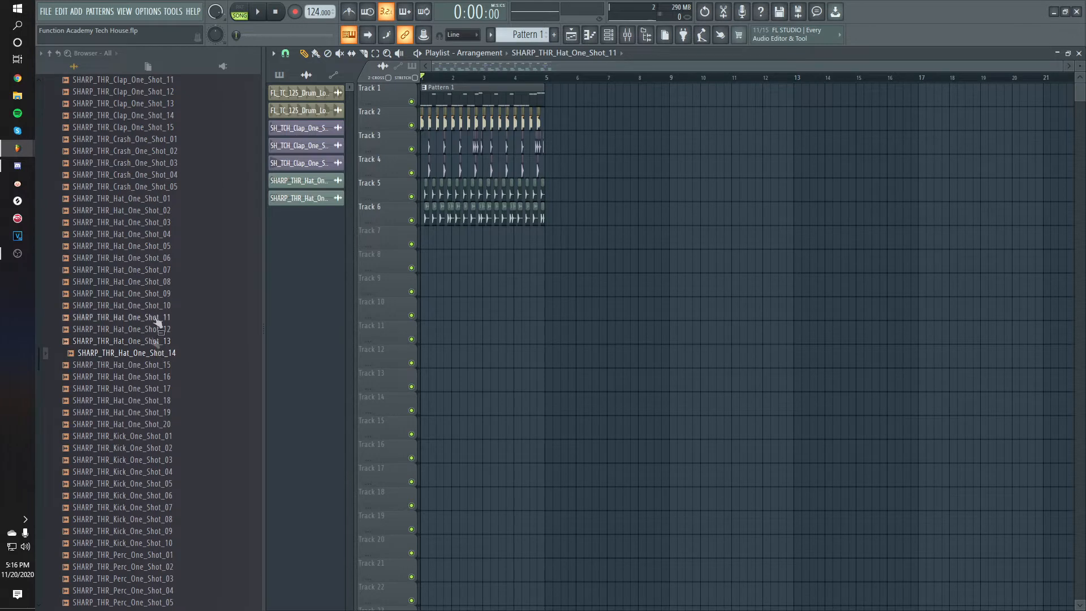
scroll(155, 343, "up", 6)
left_click(130, 354)
left_click(121, 365)
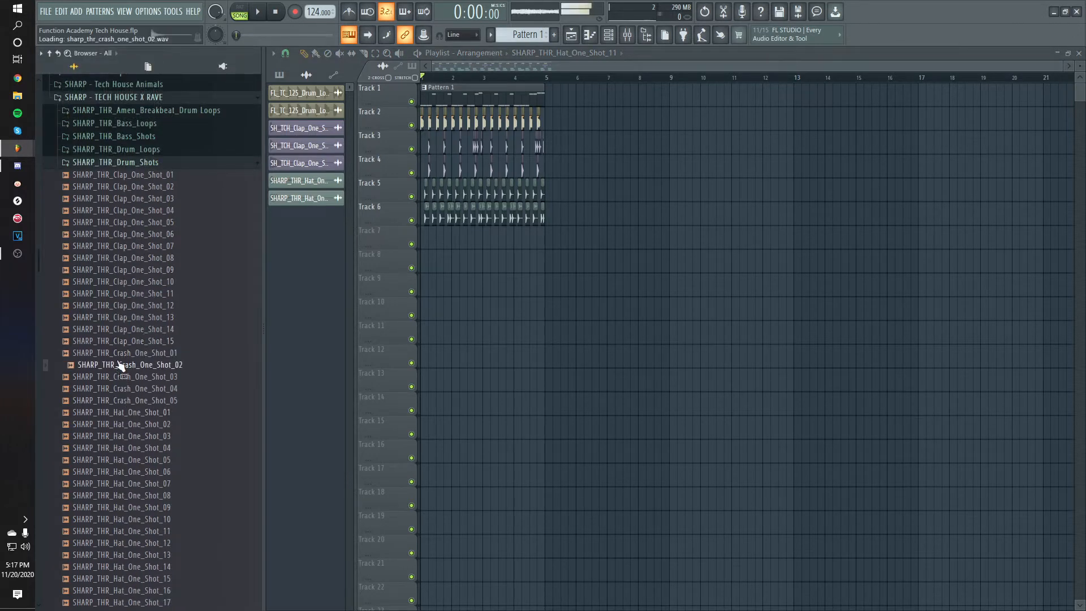
left_click(115, 358)
left_click(115, 366)
left_click(115, 378)
left_click(113, 389)
left_click(117, 378)
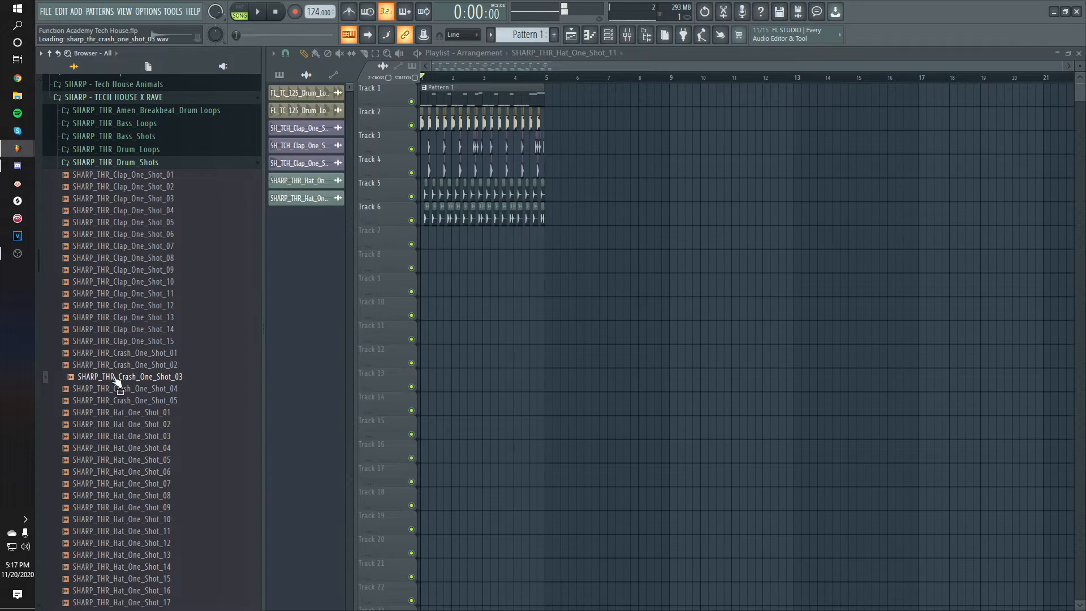
Step: Place SHARP_THR_Crash_One_Shot_03 at the start of Track 10 and route it to mixer track 8, named Crash, at about 74% volume
left_click_drag(156, 389, 435, 308)
double_click(444, 302)
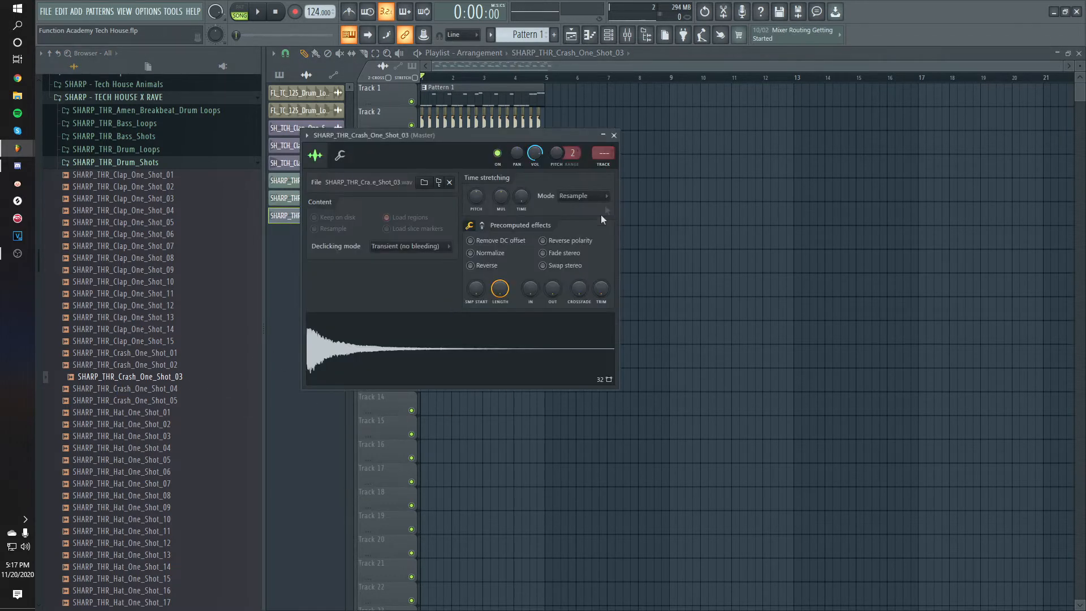
key("ctrl+l")
key("alt+Left")
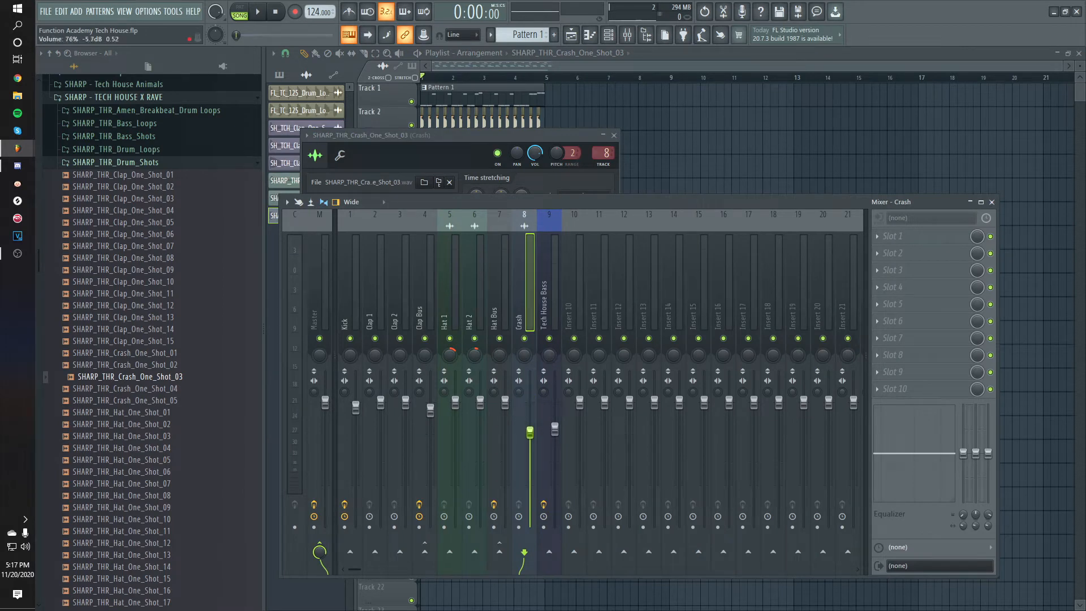
key("space")
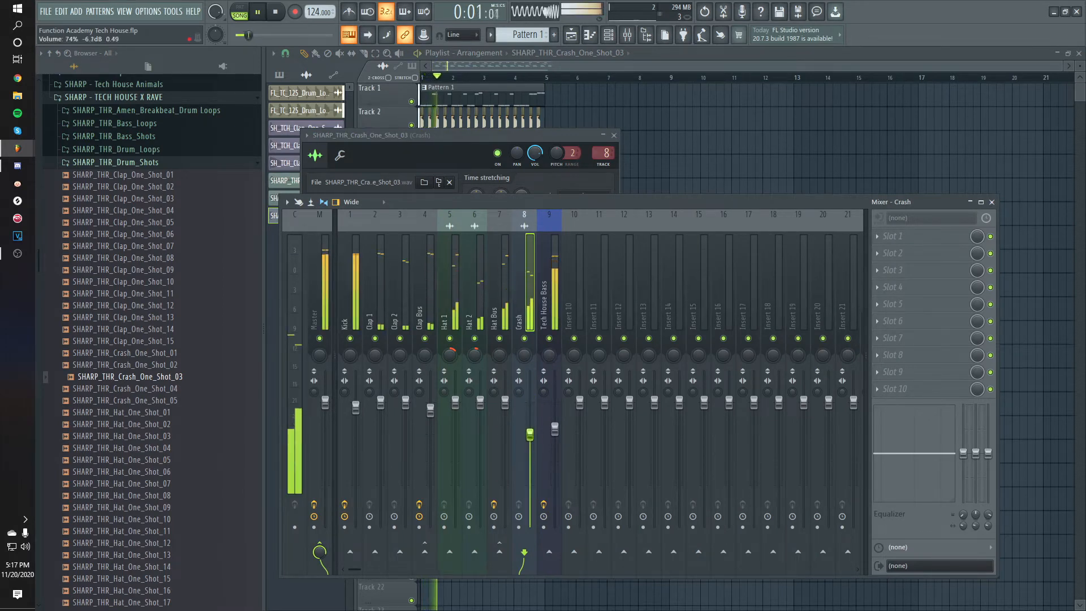
key("space")
Step: Insert Fruity Parametric EQ 2 in the first effect slot of Crash, adjust a band between playbacks, and close the open windows
left_click(905, 236)
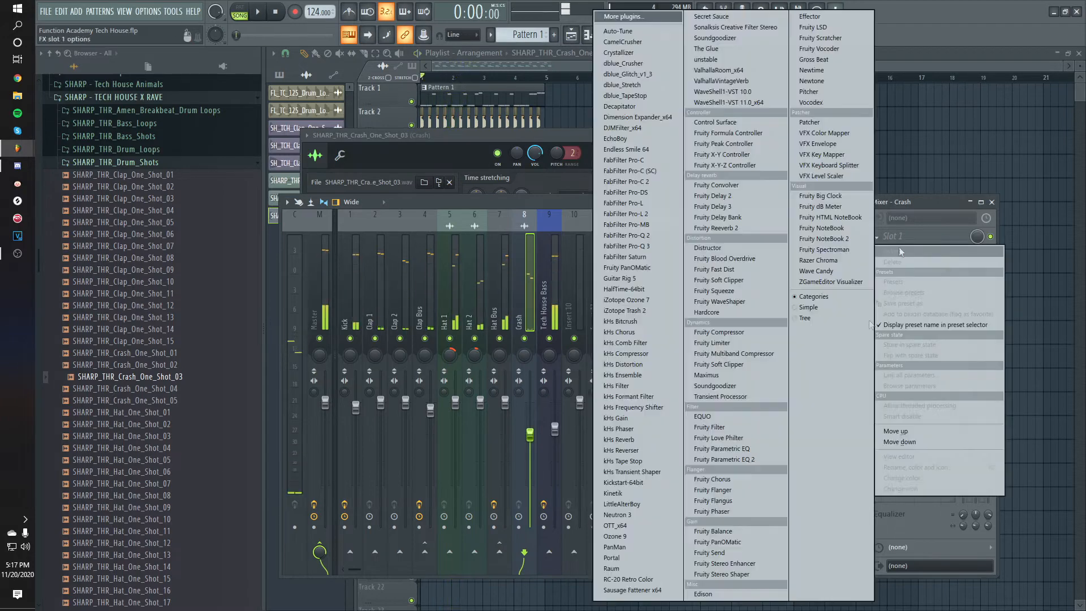
left_click(746, 459)
key("space")
left_click_drag(382, 257, 437, 304)
key("space")
key("space")
key("space")
key("F12")
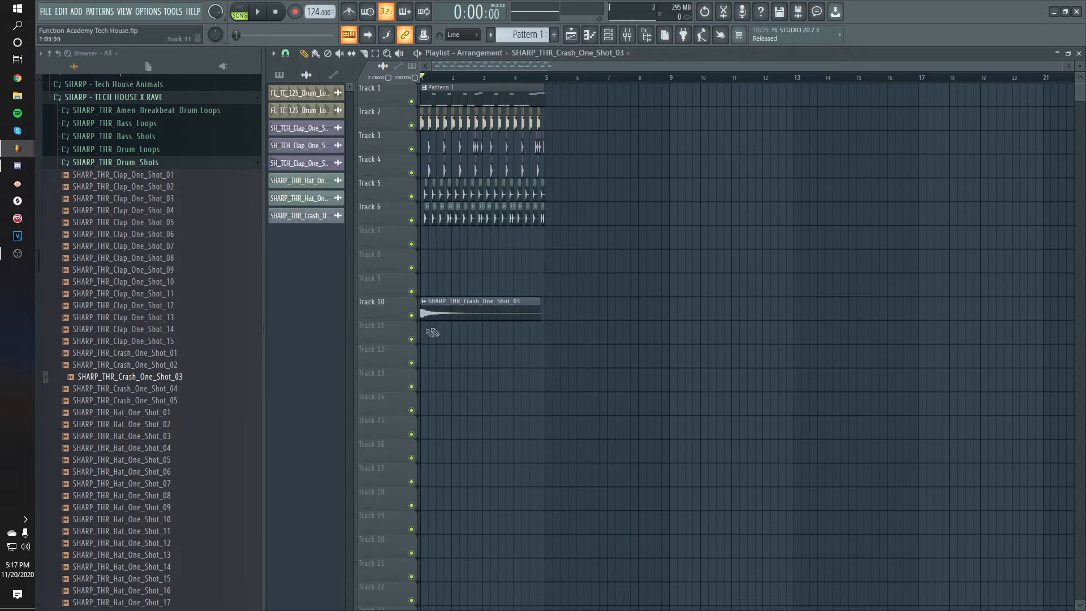
Step: Lower the Crash mixer fader to 67% (-8.1 dB) and play the sequence with the crash
key("F9")
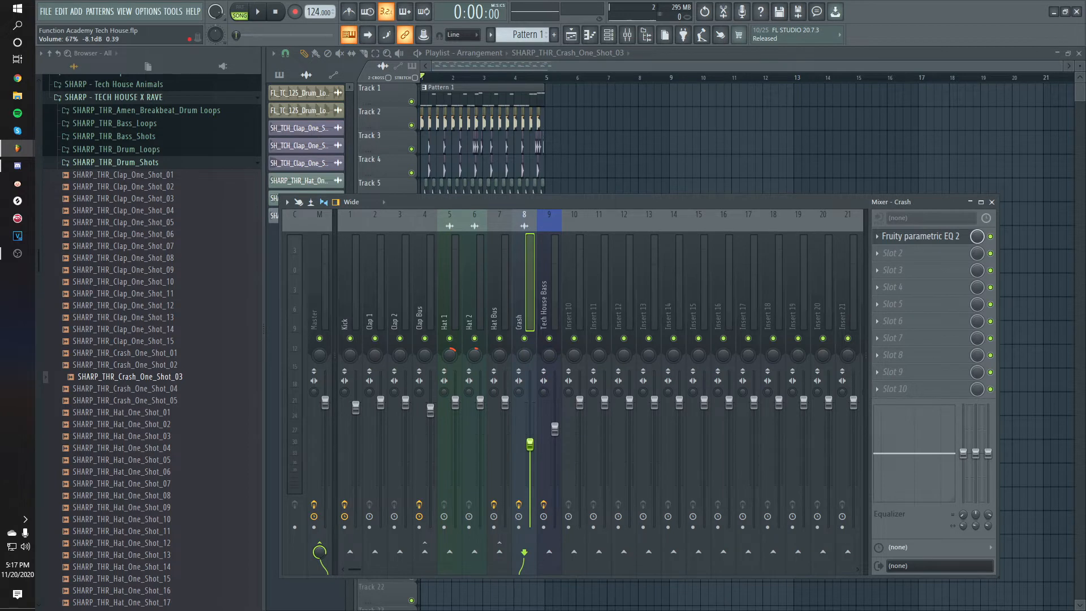
key("space")
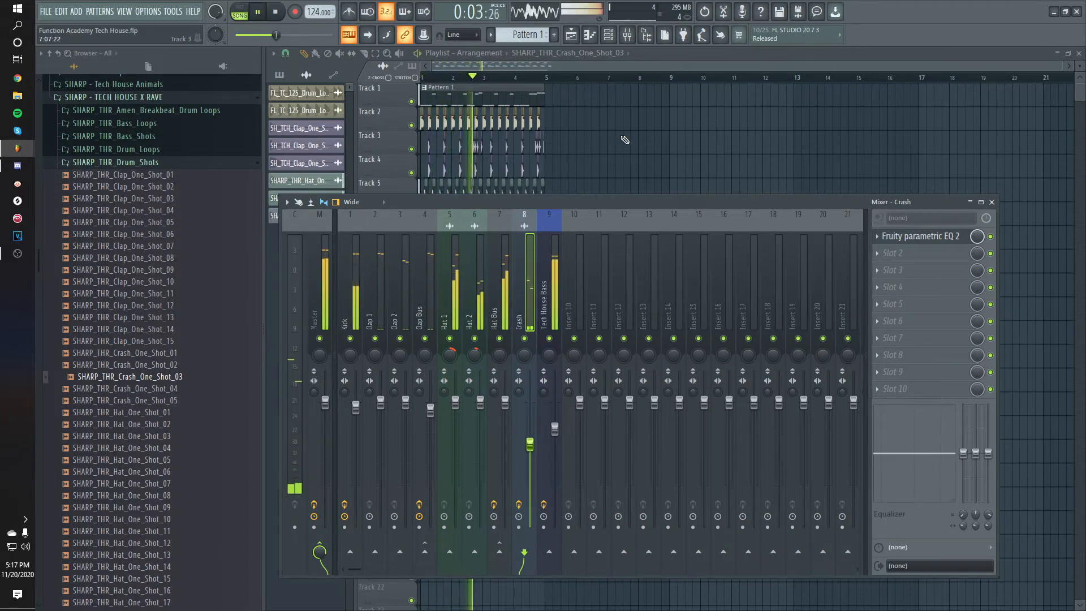
key("F9")
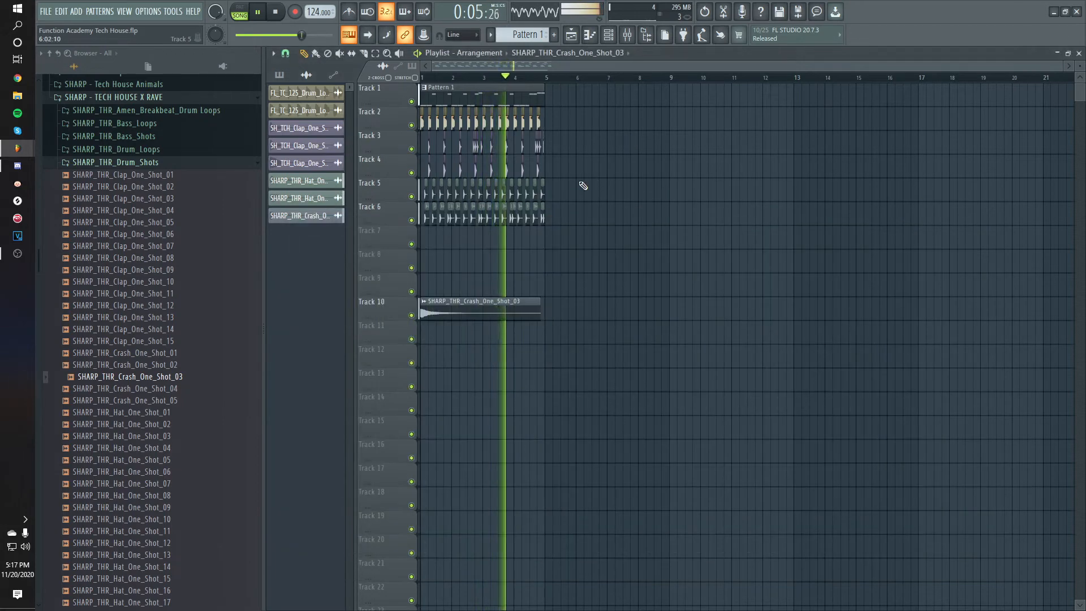
key("space")
key("space")
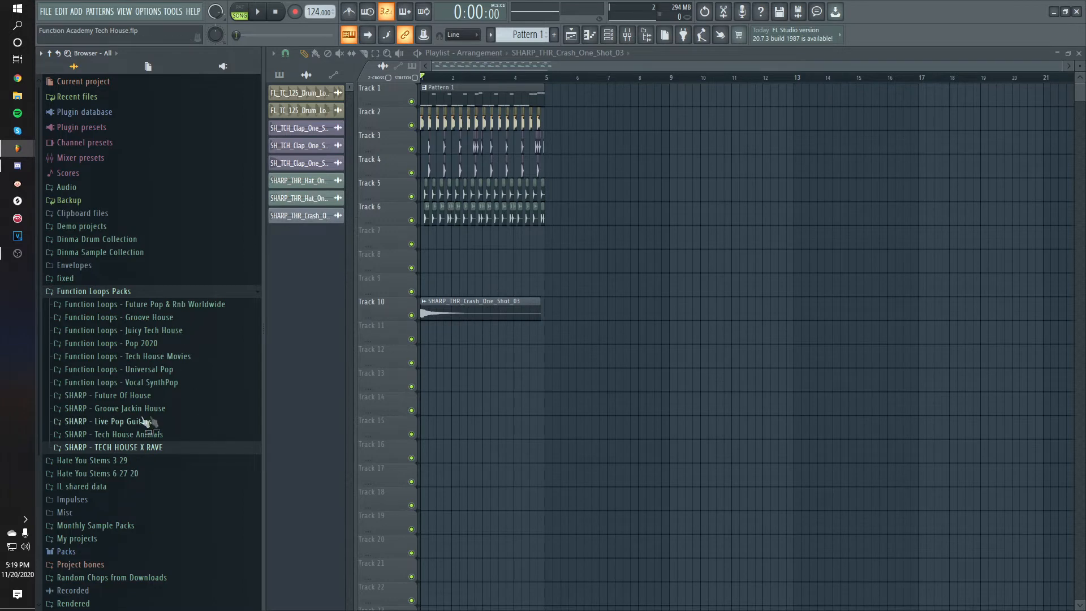
Step: Audition loops in the FL_TC_125_Perc_Loops folder of the Function Loops - Tech House Movies pack
left_click(147, 447)
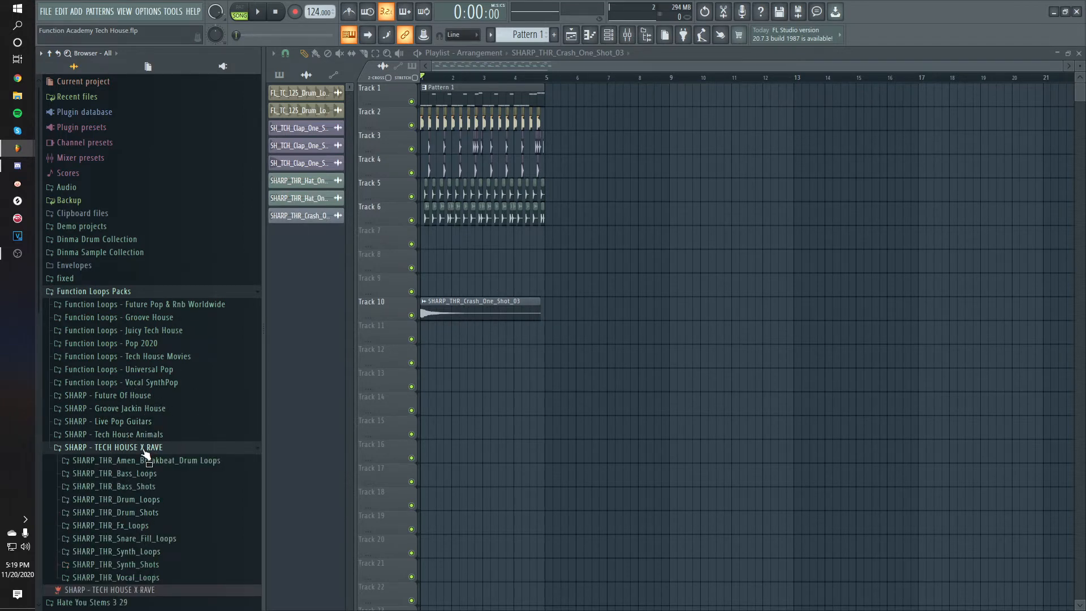
left_click(123, 447)
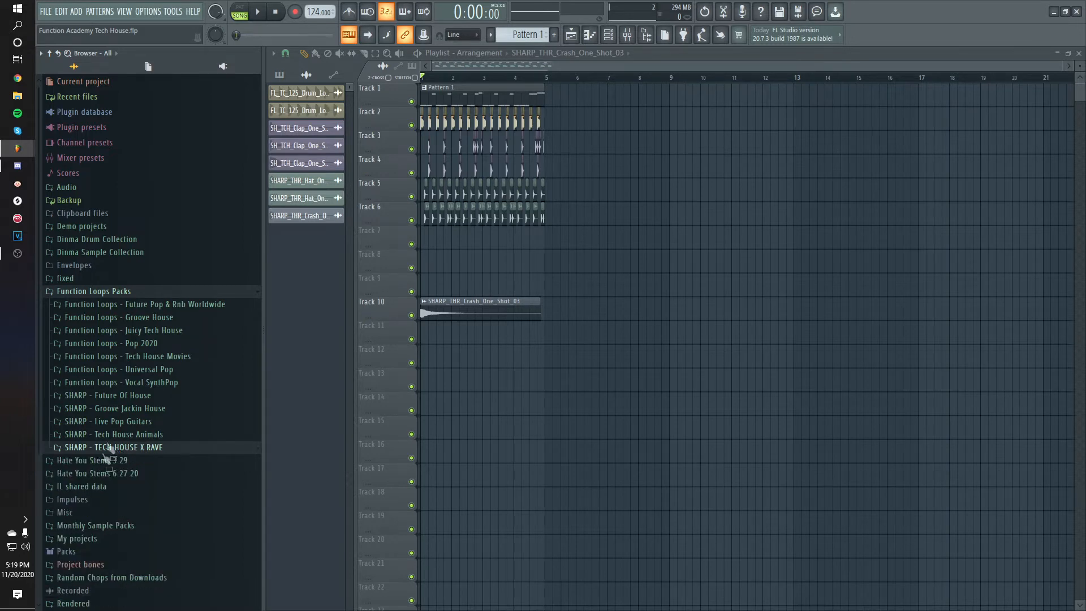
left_click(140, 357)
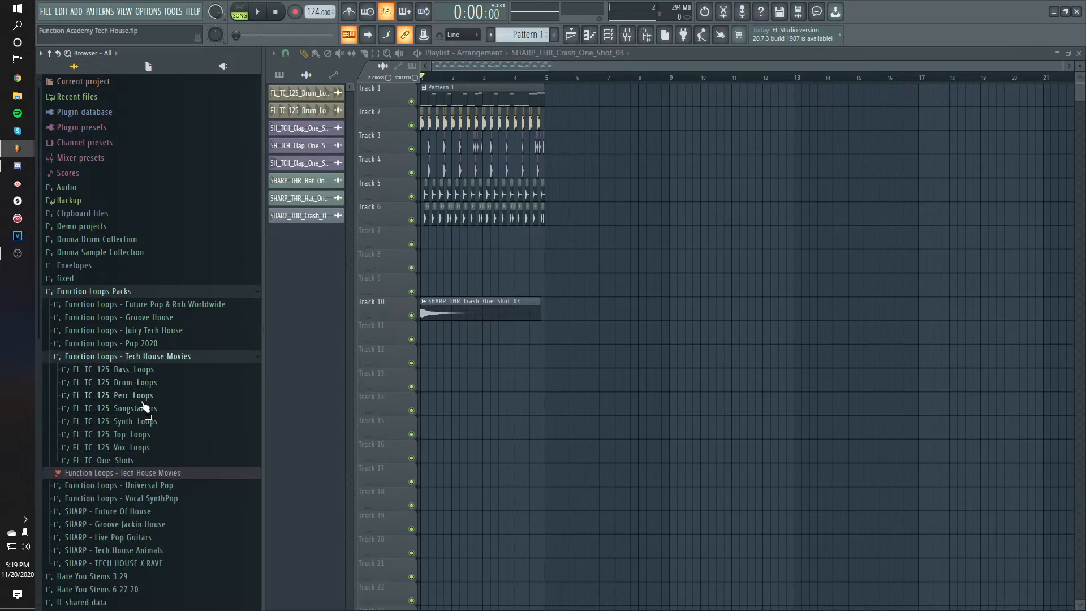
left_click(139, 396)
left_click(129, 417)
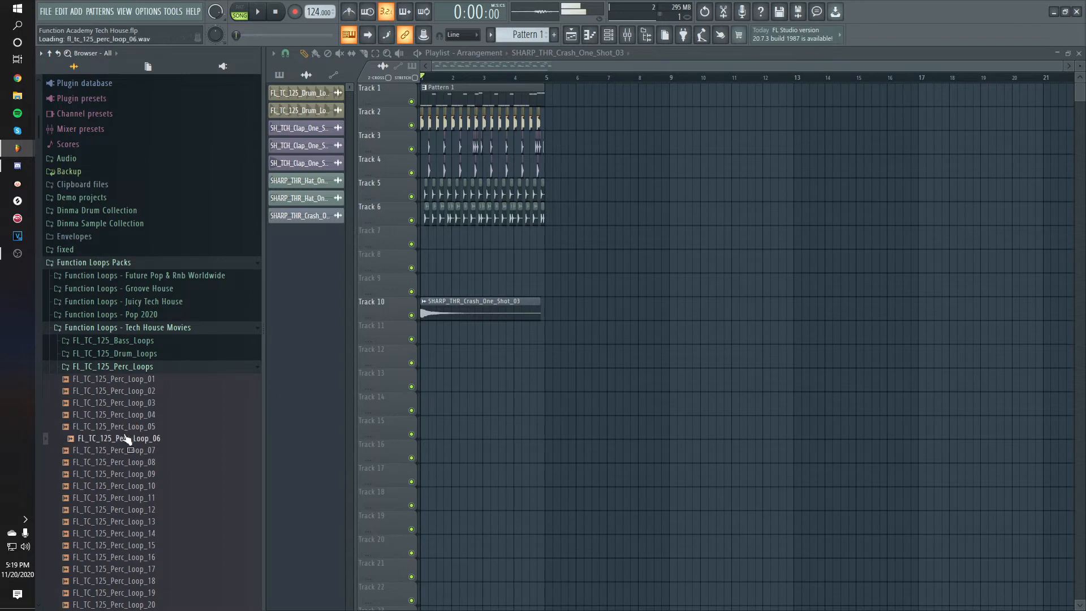
left_click(123, 380)
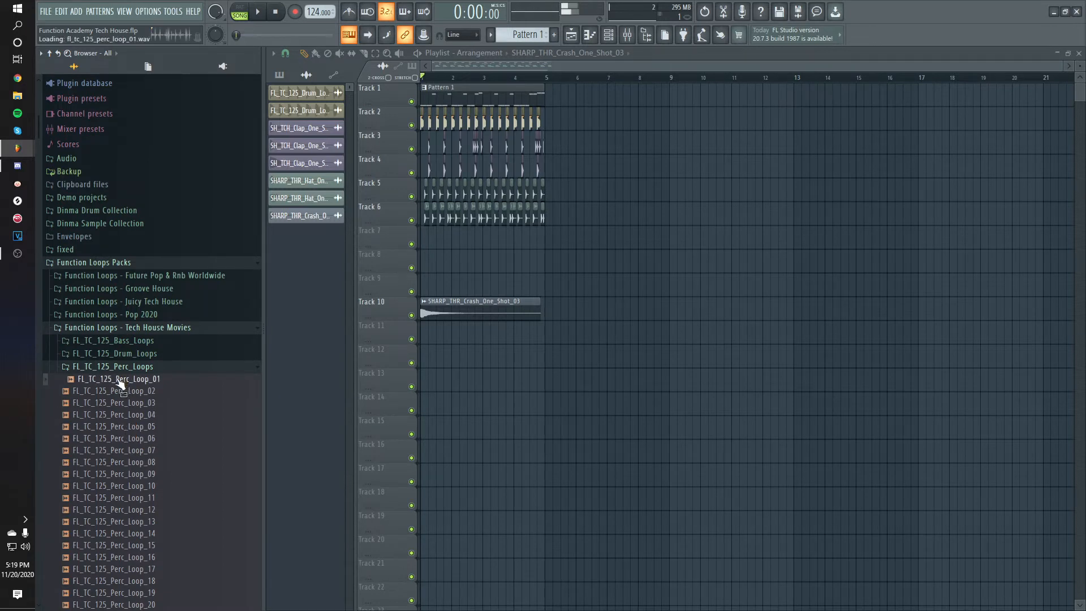
left_click(112, 396)
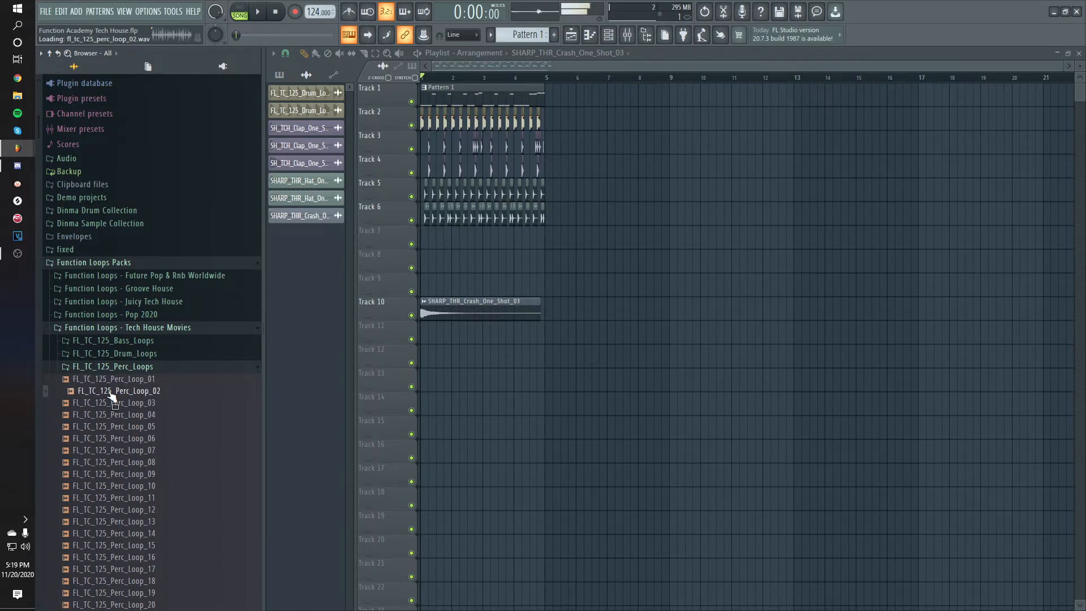
left_click(124, 499)
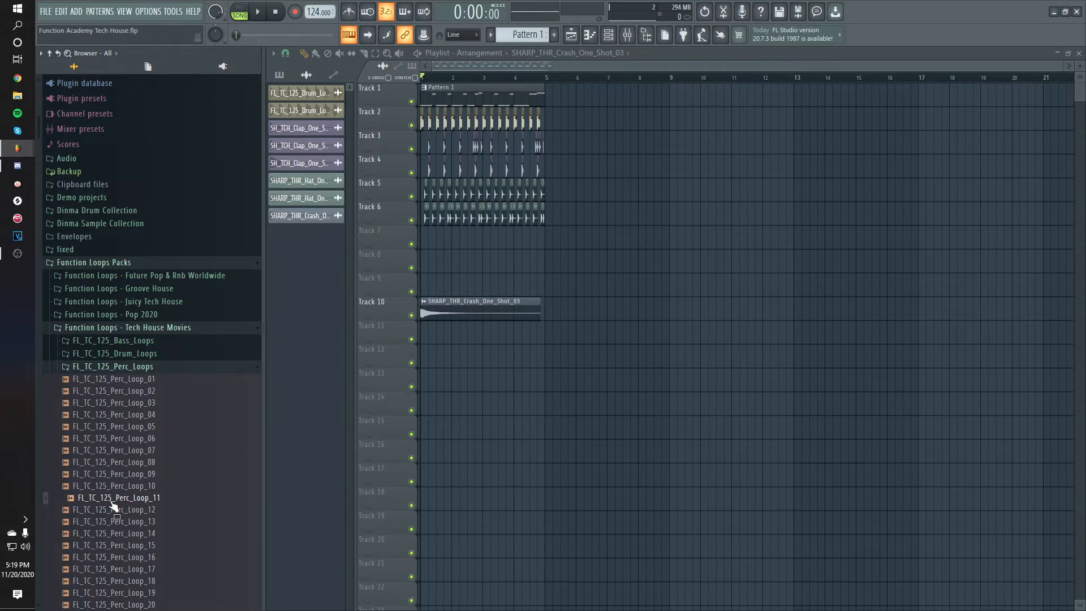
Step: Place FL_TC_125_Perc_Loop_11 at the start of Track 8 and assign it the estimated tempo of 125 BPM
left_click_drag(113, 505, 432, 261)
scroll(440, 270, "up", 5)
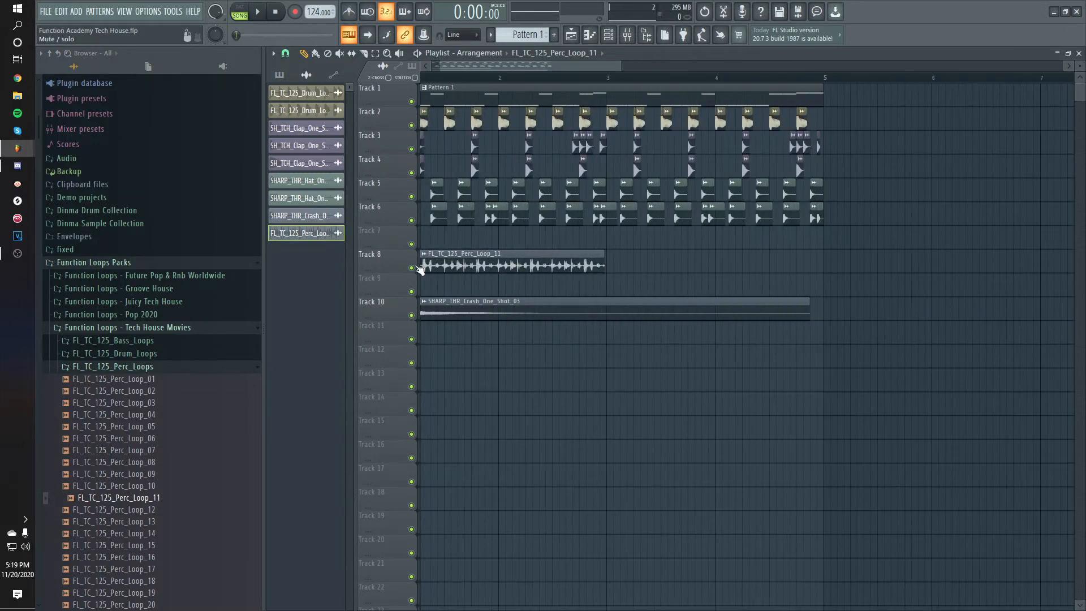
left_click_drag(510, 67, 331, 88)
right_click(425, 260)
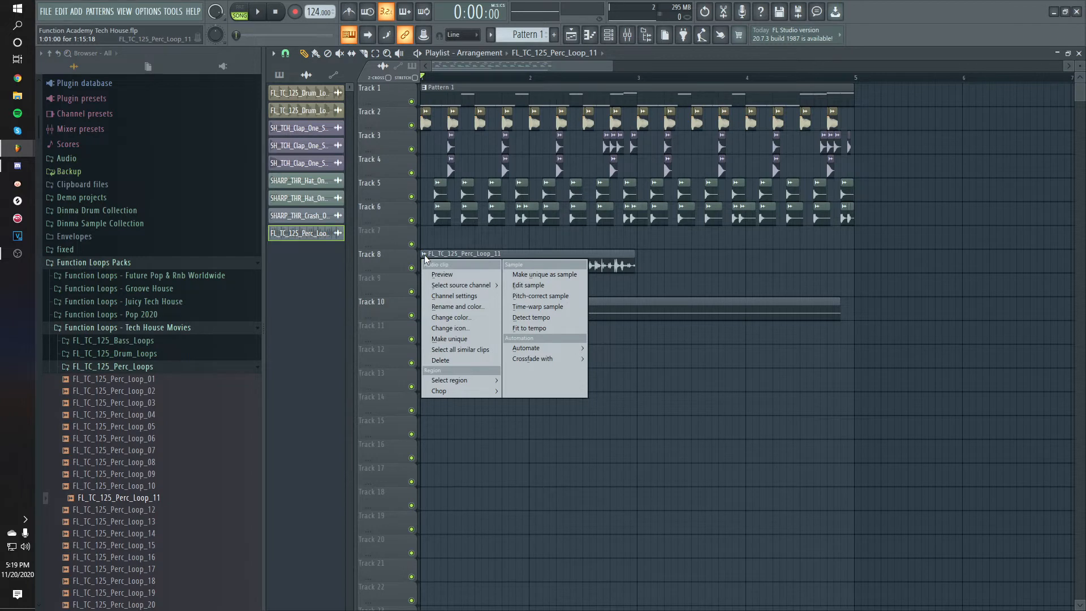
left_click(531, 317)
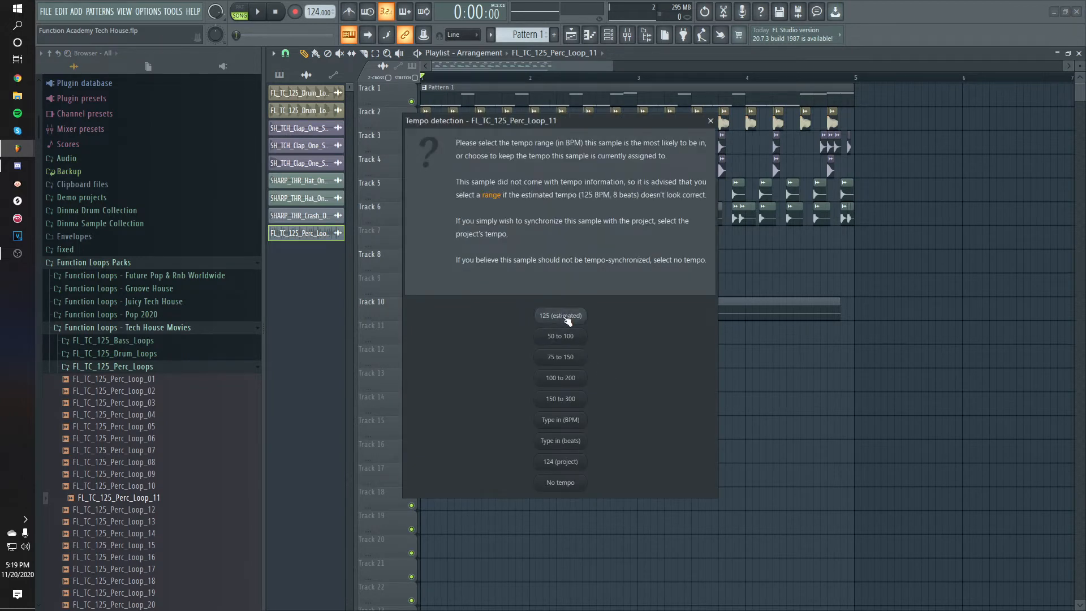
left_click(565, 317)
Step: Set the percussion loop's time-stretching mode to Stretch and close its channel settings
double_click(550, 258)
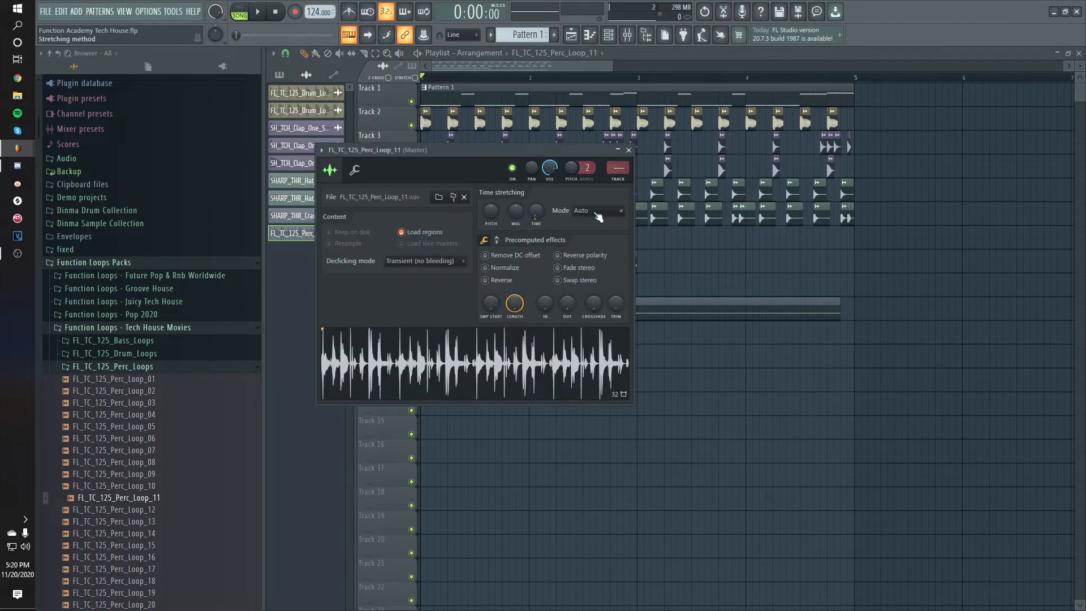
left_click(595, 212)
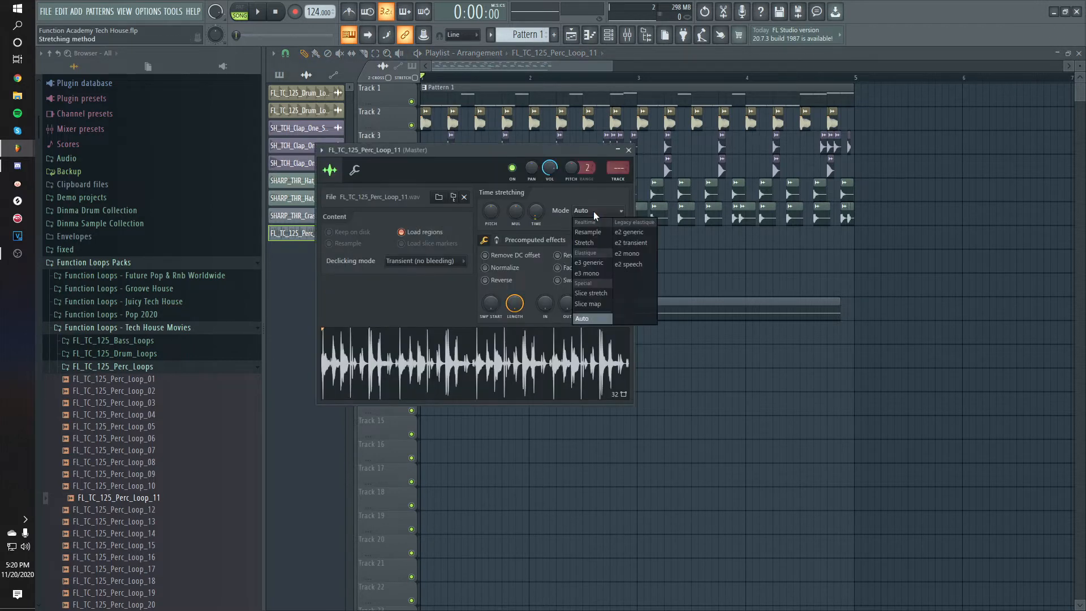
left_click(600, 244)
key("Escape")
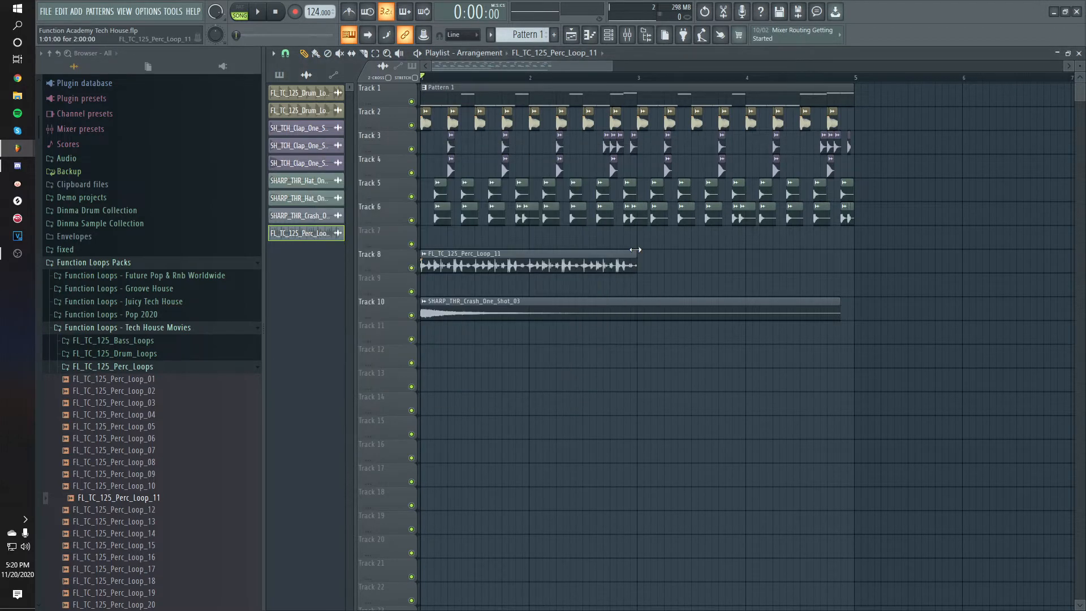
Step: Add a second FL_TC_125_Perc_Loop_11 clip at bar 3 of Track 8 while the sequence plays
key("space")
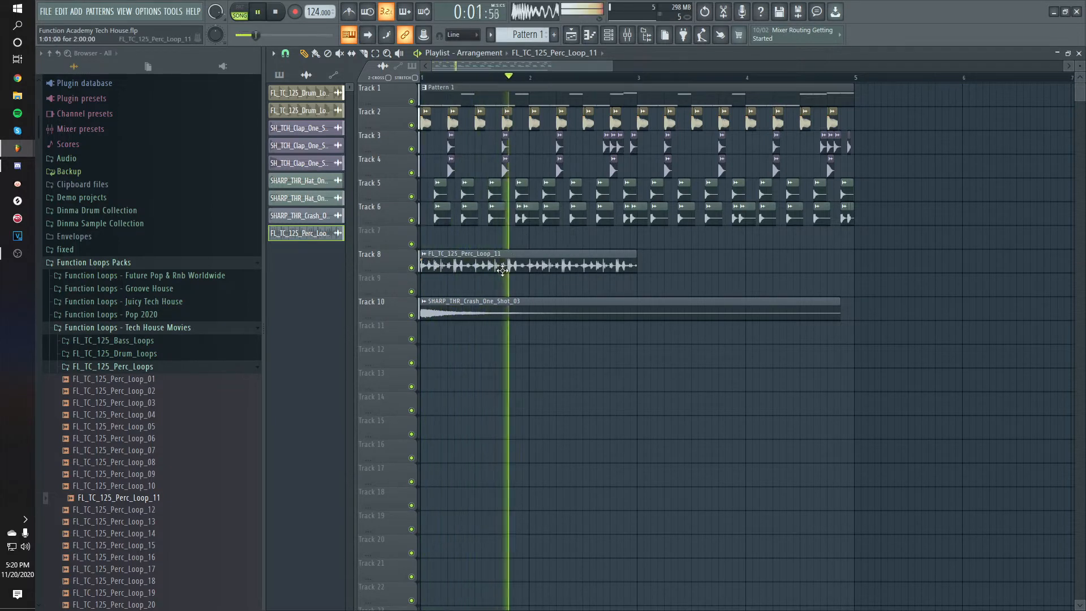
left_click(643, 268)
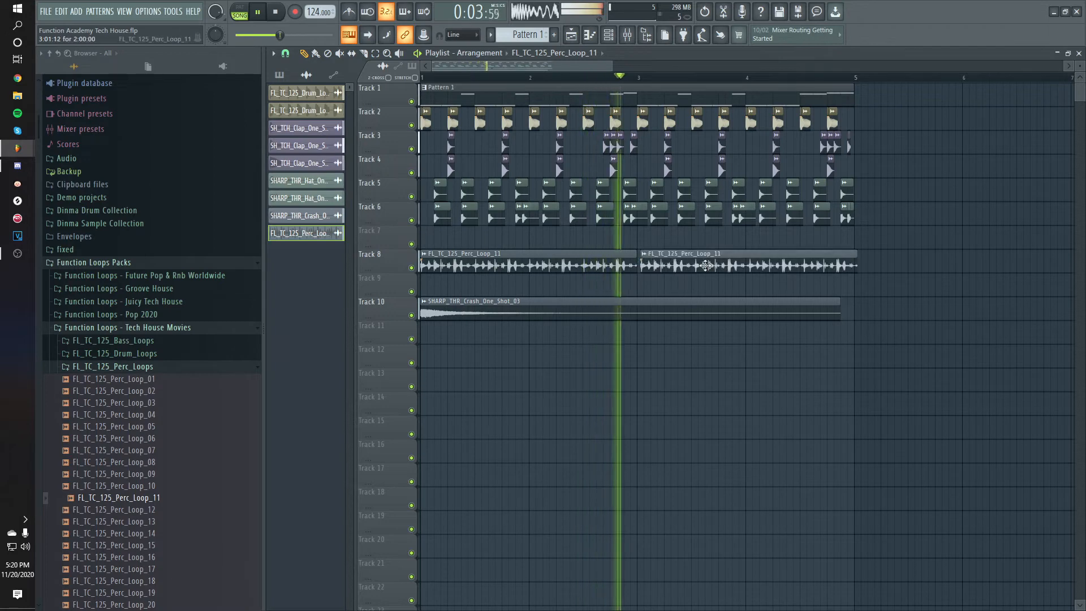
left_click_drag(705, 266, 702, 266)
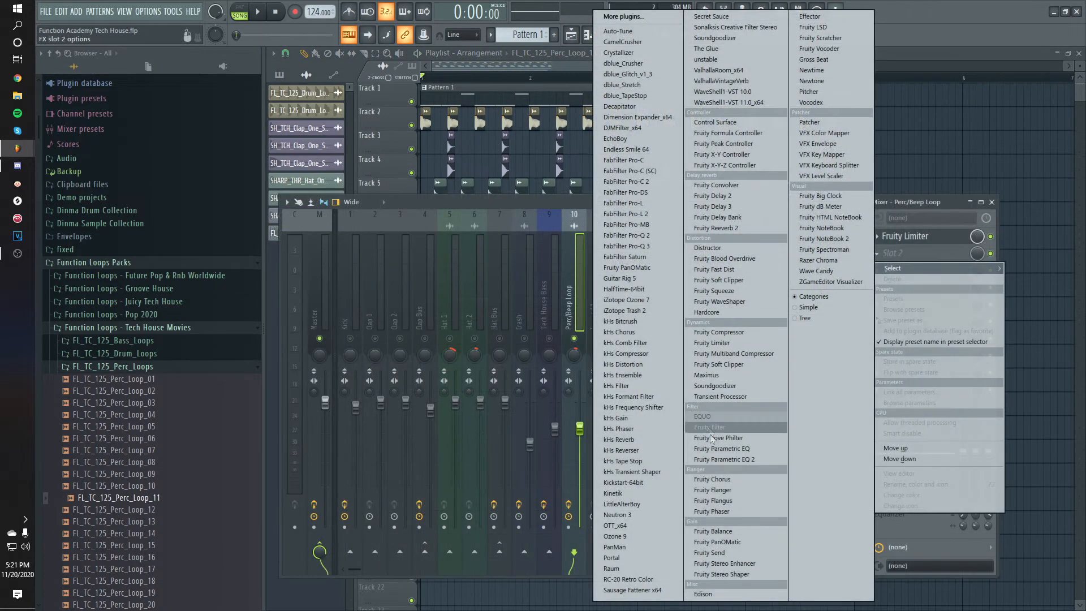
Step: Insert Fruity Parametric EQ 2 in the second slot of Perc/Beep Loop and make band 1 a high-pass filter cutting the lows
left_click(717, 459)
key("space")
left_click_drag(460, 346, 453, 351)
key("space")
key("space")
left_click_drag(643, 238, 644, 249)
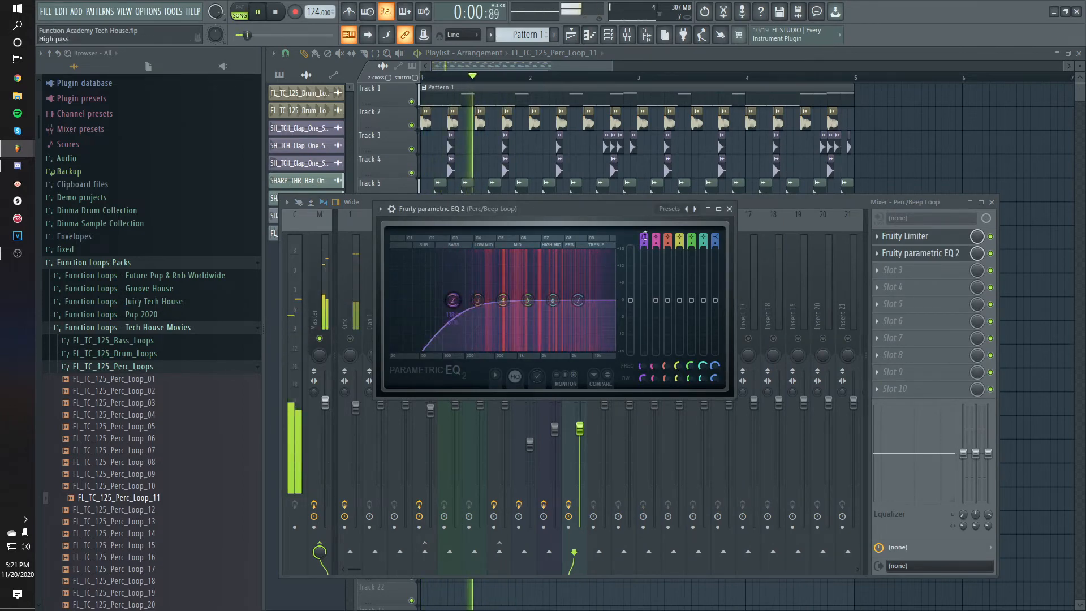
Step: Insert Dimension Expander_x64 in the third slot of Perc/Beep Loop with its size at 8%, and play the sequence to hear it
left_click(899, 270)
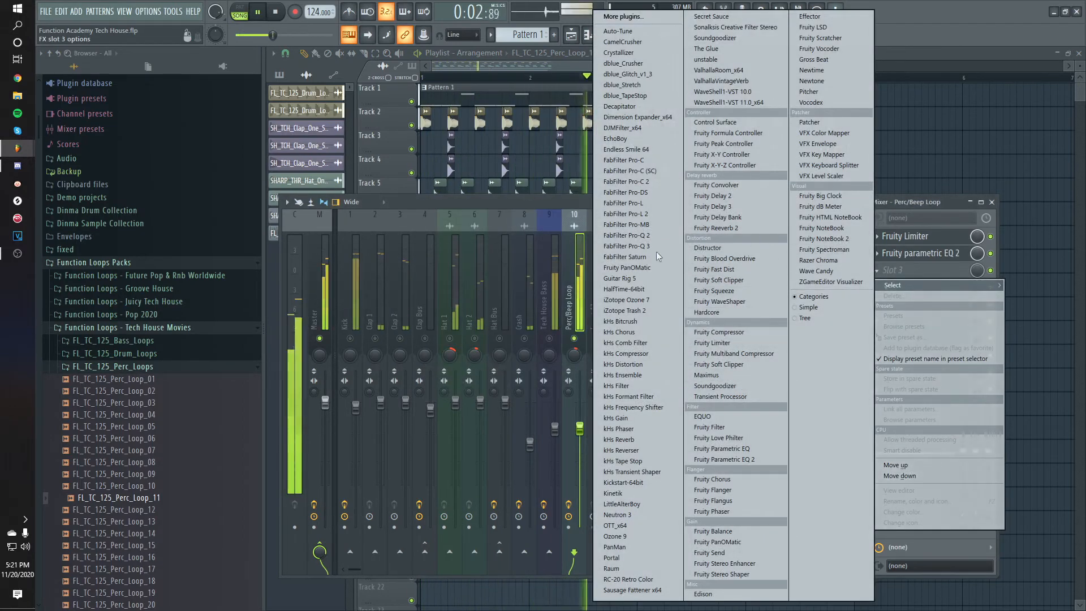
left_click(537, 208)
key("space")
left_click(890, 271)
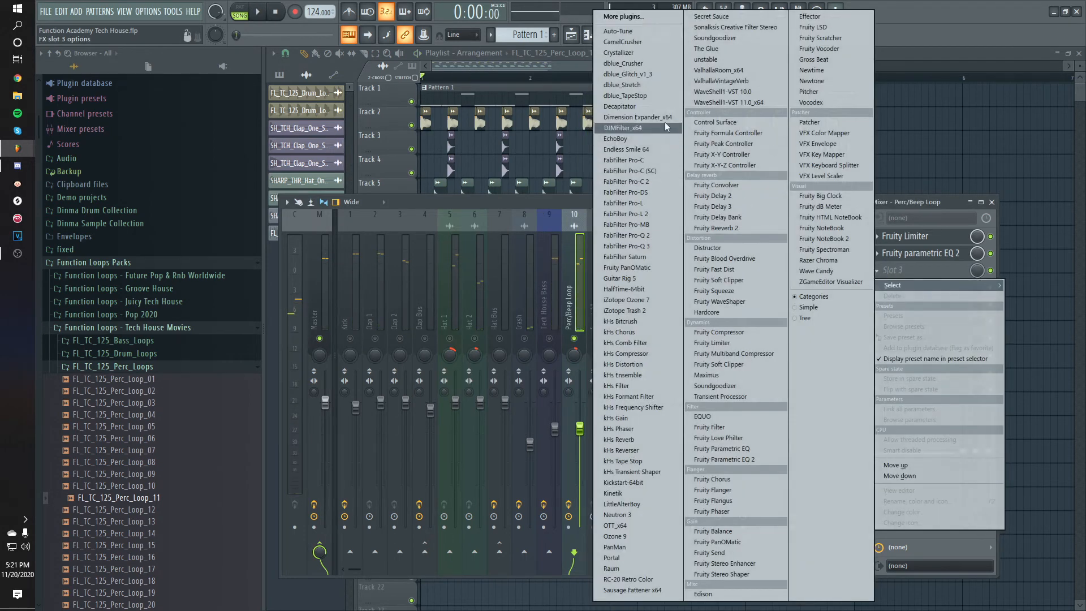
left_click(651, 118)
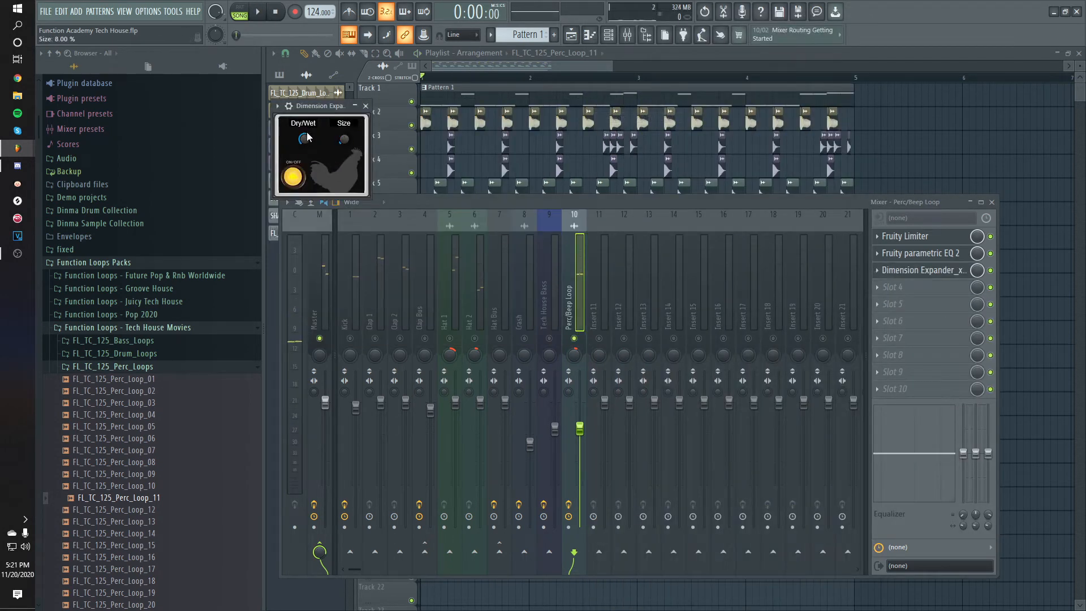
left_click(705, 207)
key("space")
left_click_drag(326, 109, 325, 172)
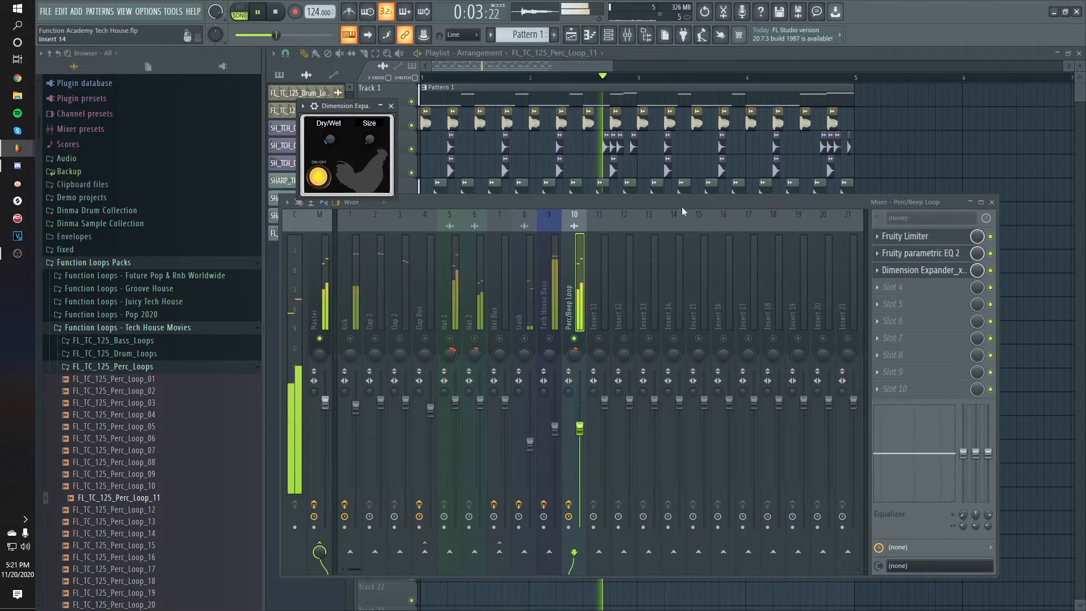
Step: Insert ValhallaVintageVerb in the fourth slot of Perc/Beep Loop with a 0.96 s decay and 19.6% mix while the sequence plays
key("space")
left_click(916, 289)
left_click(736, 85)
key("space")
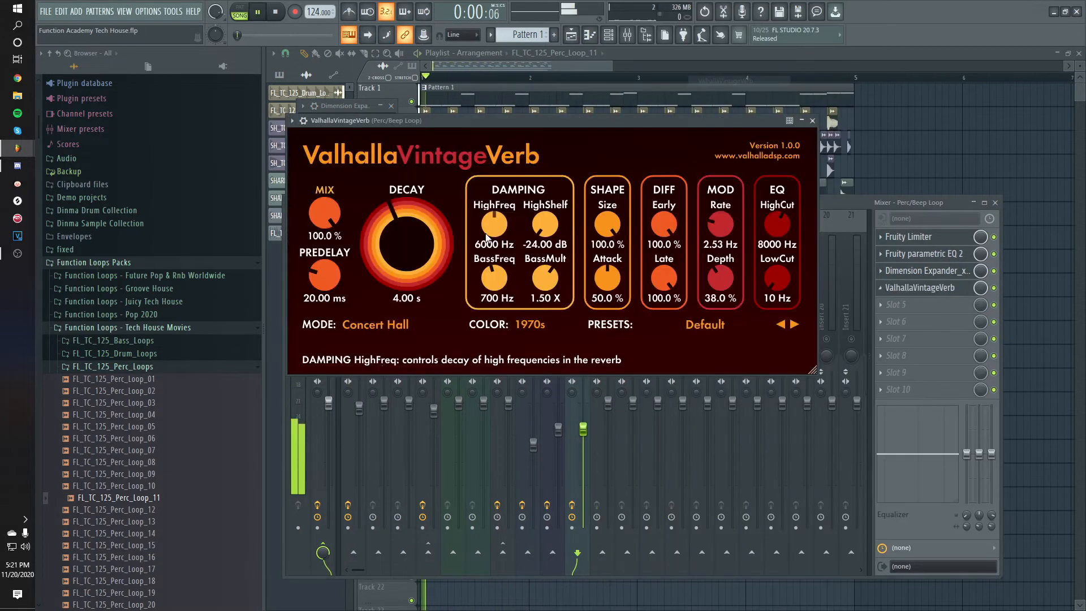
left_click_drag(399, 253, 395, 277)
left_click_drag(325, 213, 299, 326)
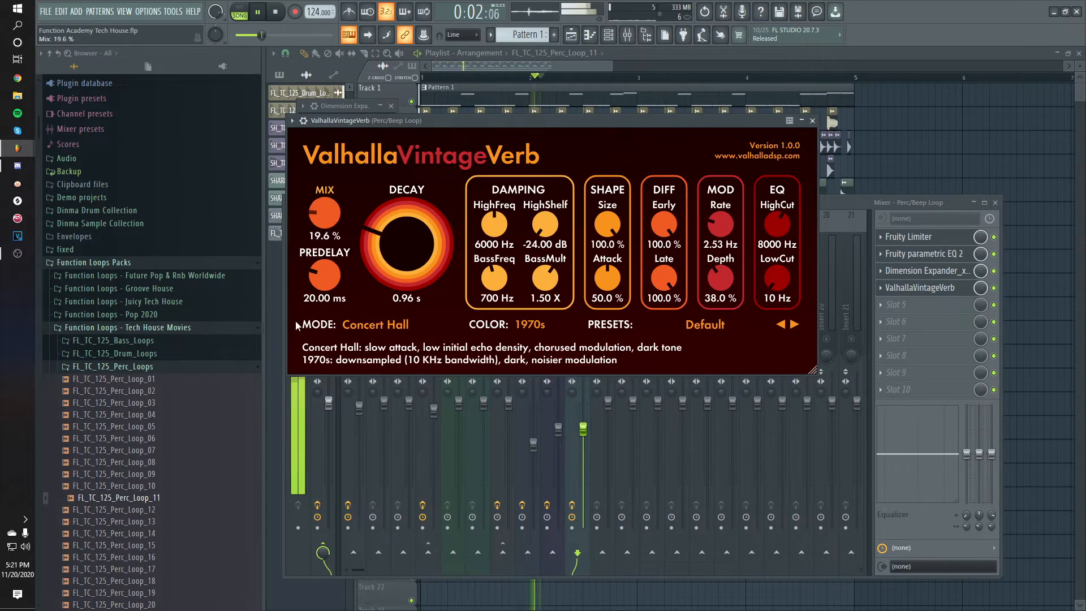
Step: Set the reverb's LowCut to 780 Hz, its decay to 0.31 s and its mix to 3.2%
left_click_drag(481, 120, 517, 143)
left_click_drag(812, 301, 812, 243)
left_click_drag(446, 260, 444, 279)
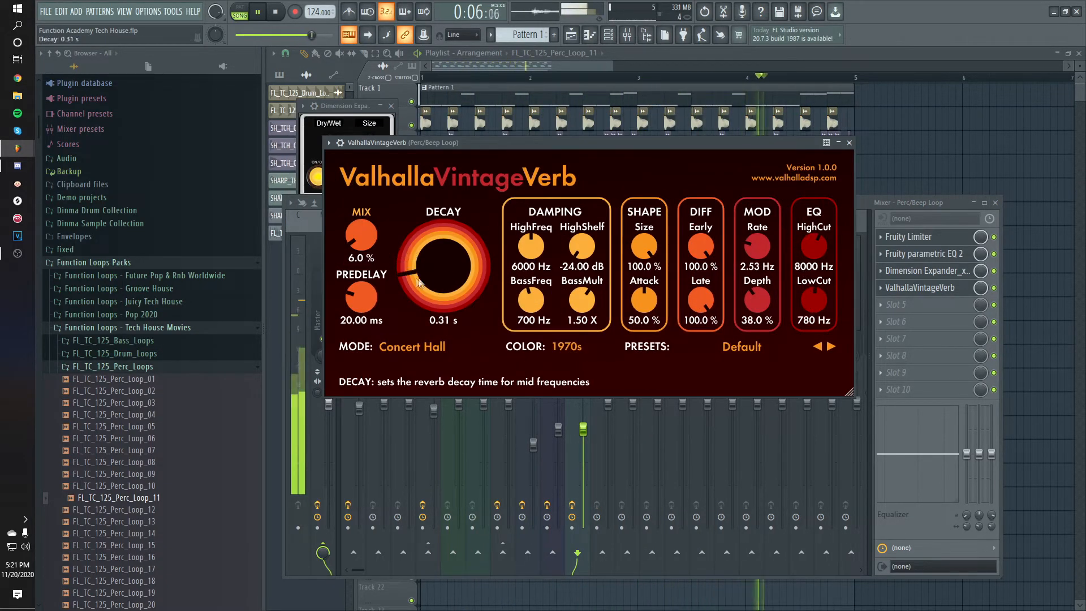
left_click_drag(353, 240, 350, 244)
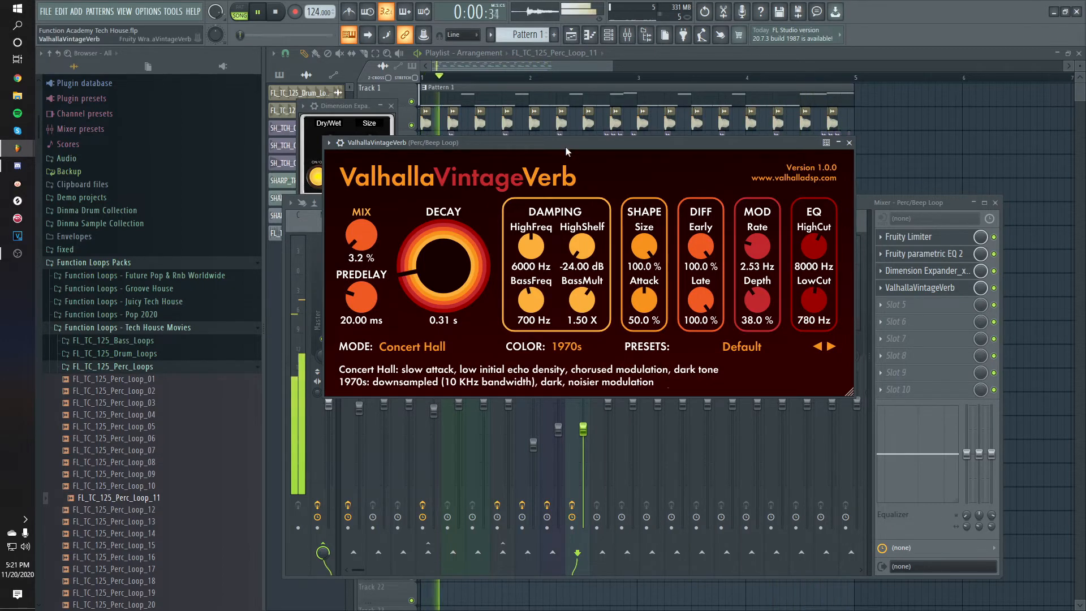
left_click_drag(566, 145, 571, 145)
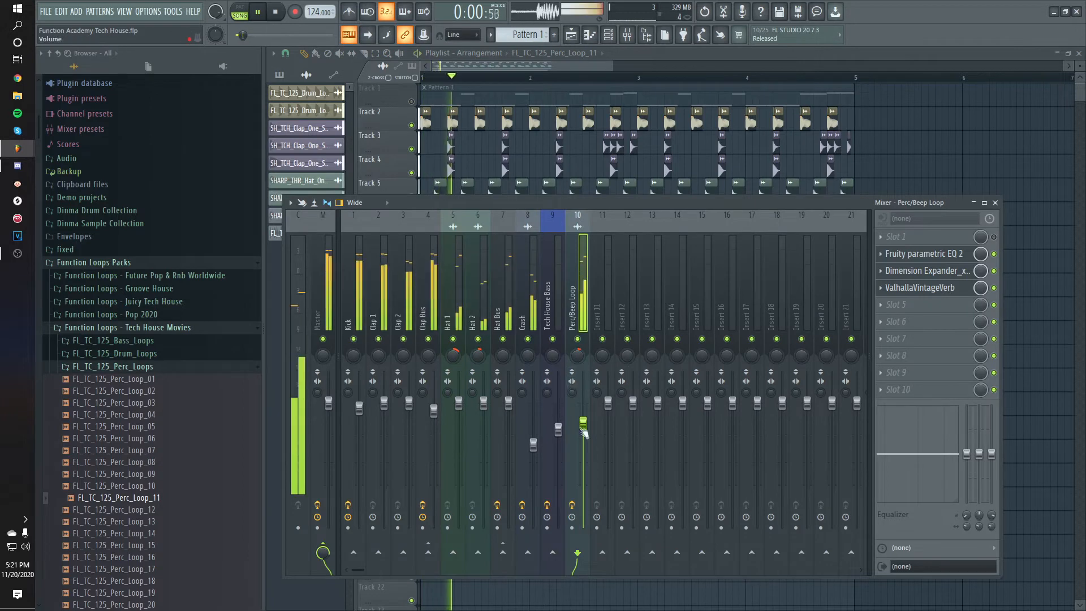
Step: Lower the Perc/Beep Loop volume fader to about -9.1 dB and close the mixer
left_click_drag(583, 430, 584, 449)
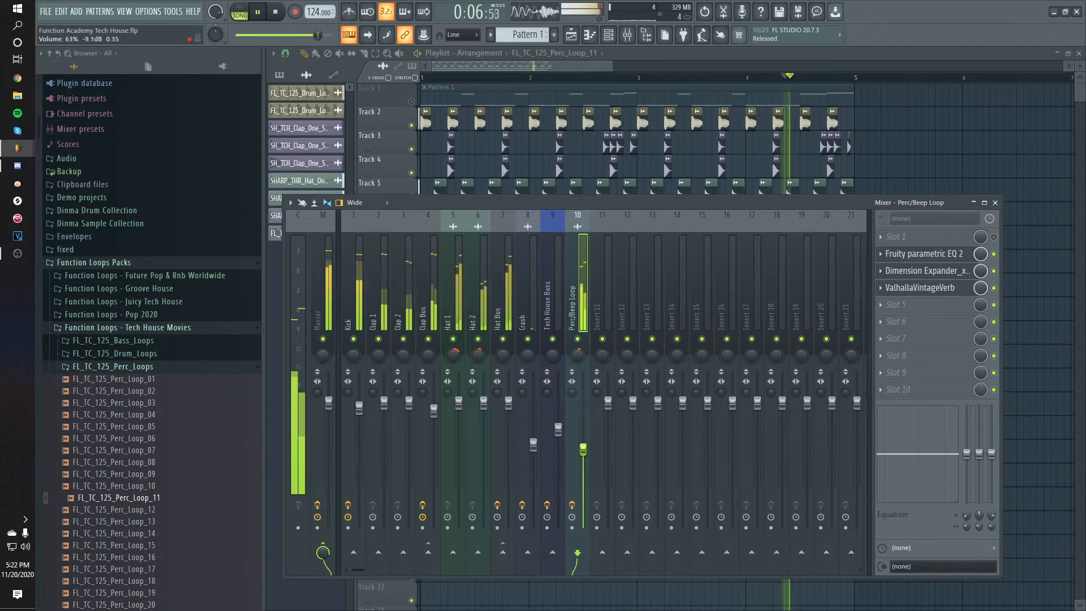
key("space")
key("F9")
key("space")
key("space")
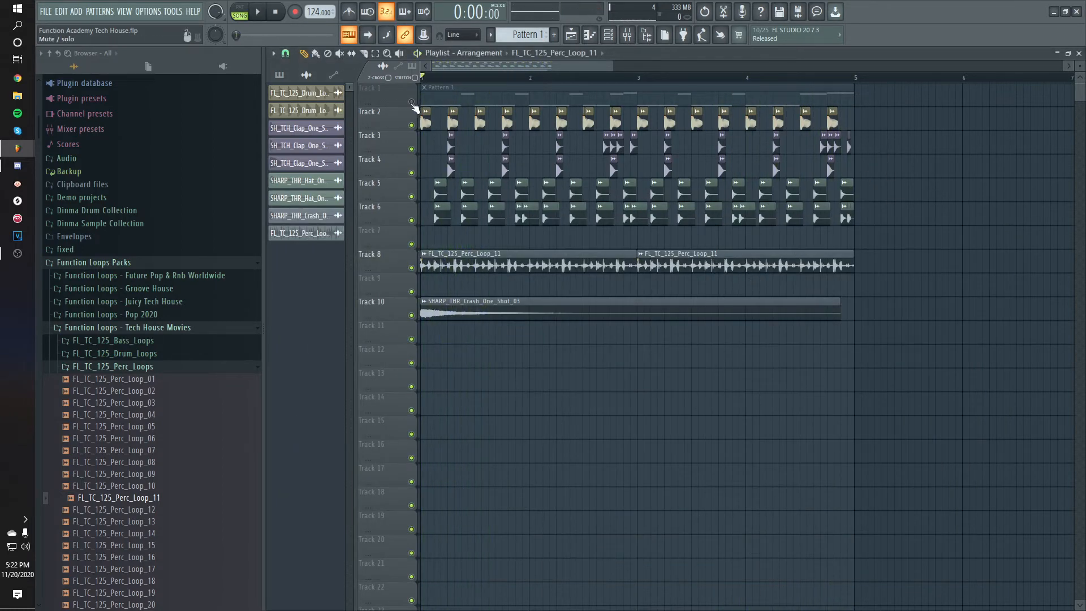
Step: Unmute Track 1 and play the sequence with the bassline, and delete the second FL_TC_125_Perc_Loop_11 clip at bar 3 of Track 8
left_click(411, 102)
key("space")
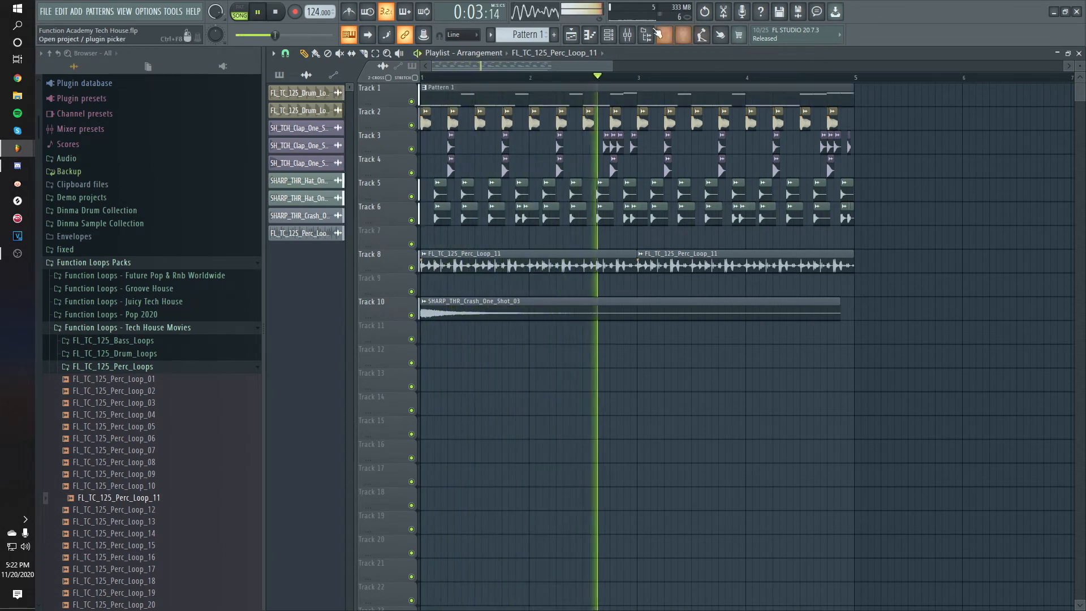
left_click(629, 36)
key("F9")
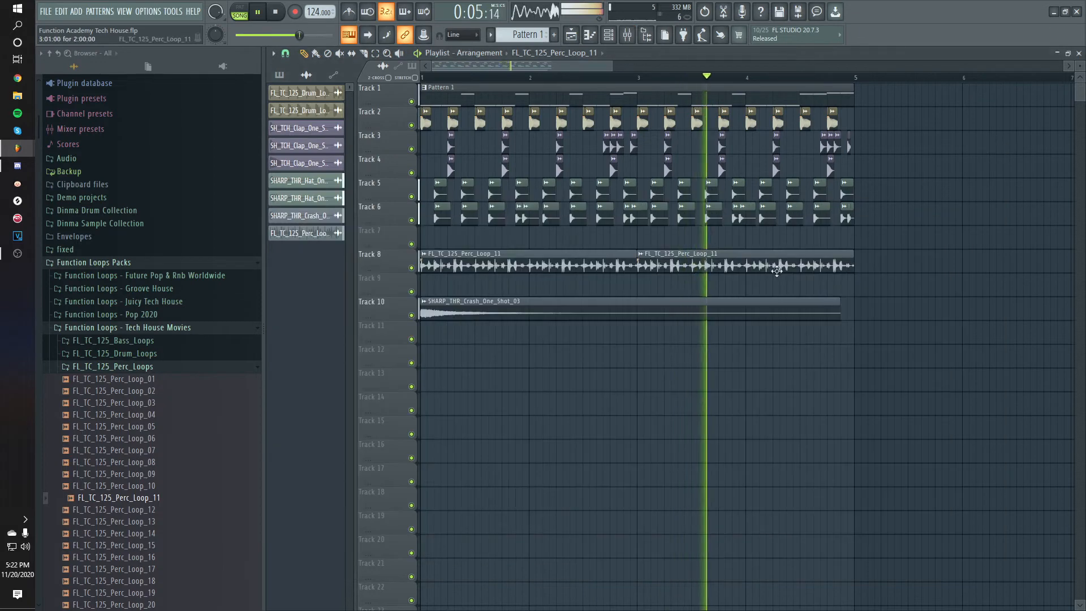
key("space")
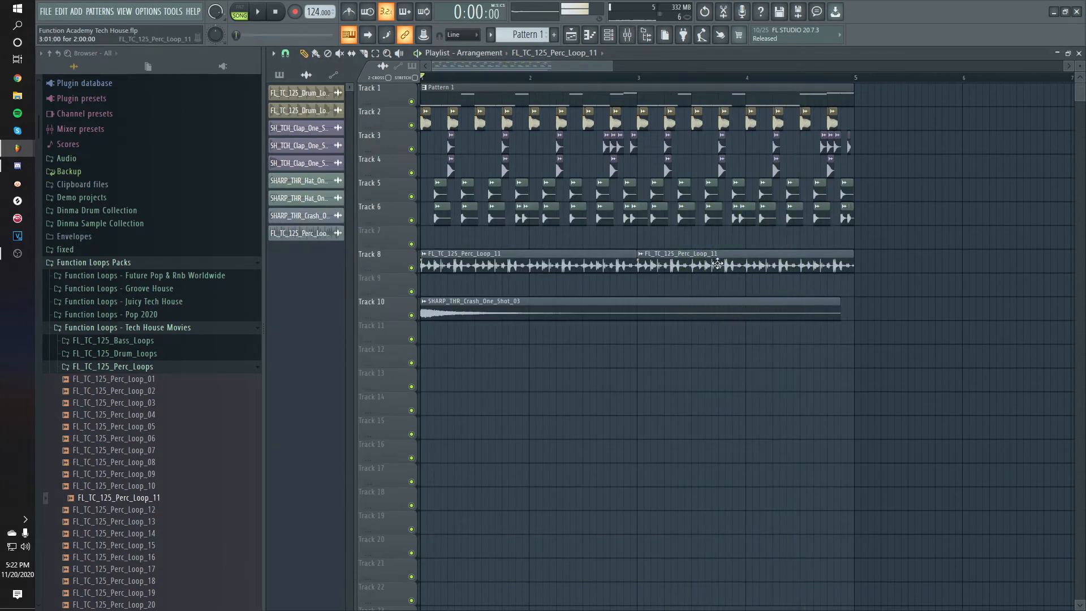
right_click(674, 266)
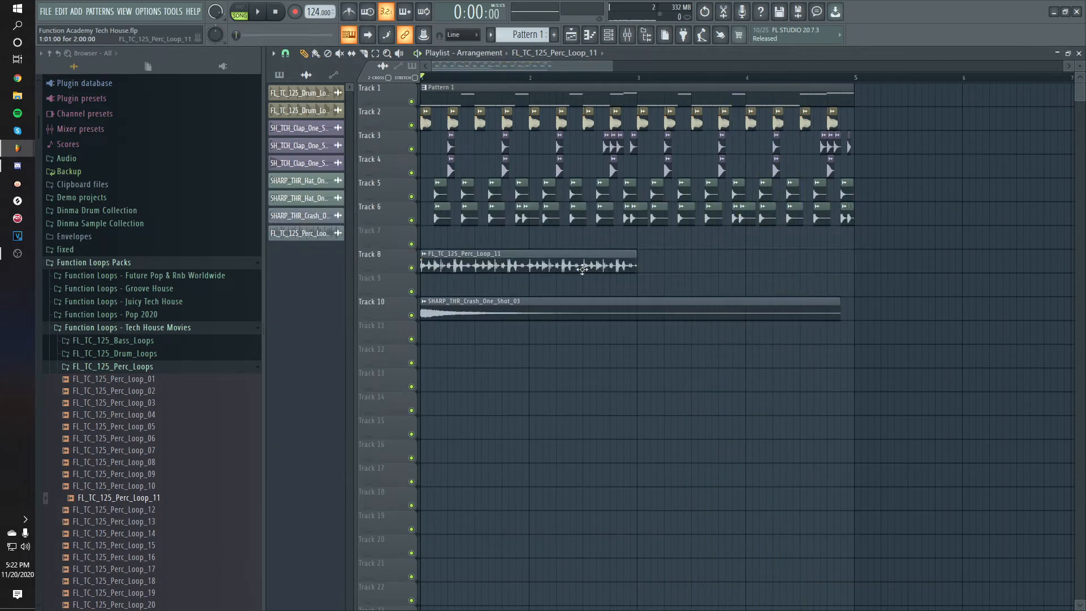
left_click(629, 35)
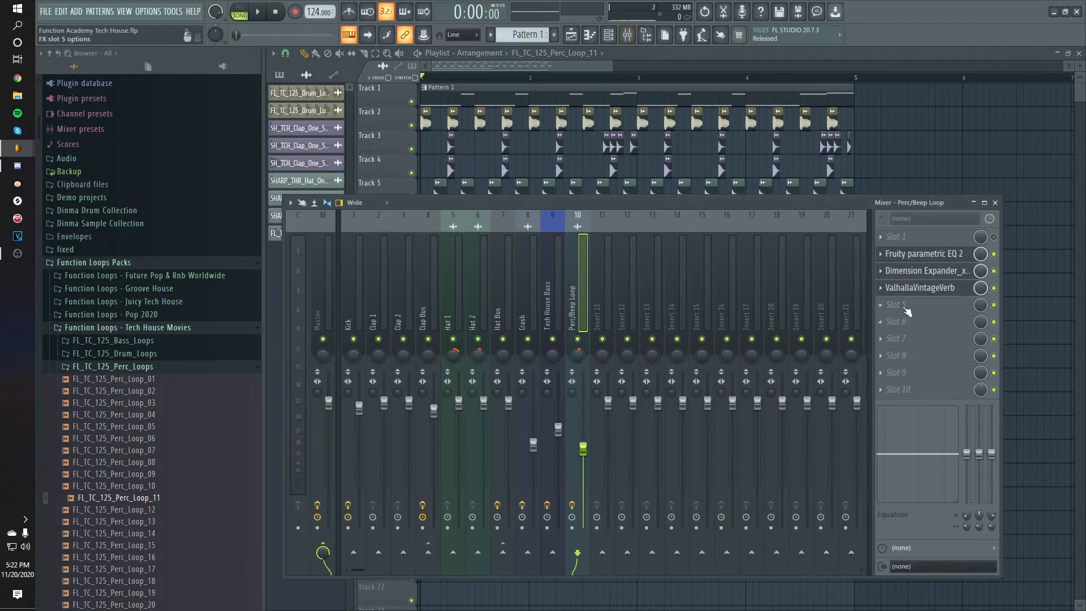
left_click(899, 306)
mouse_move(905, 319)
left_click(750, 80)
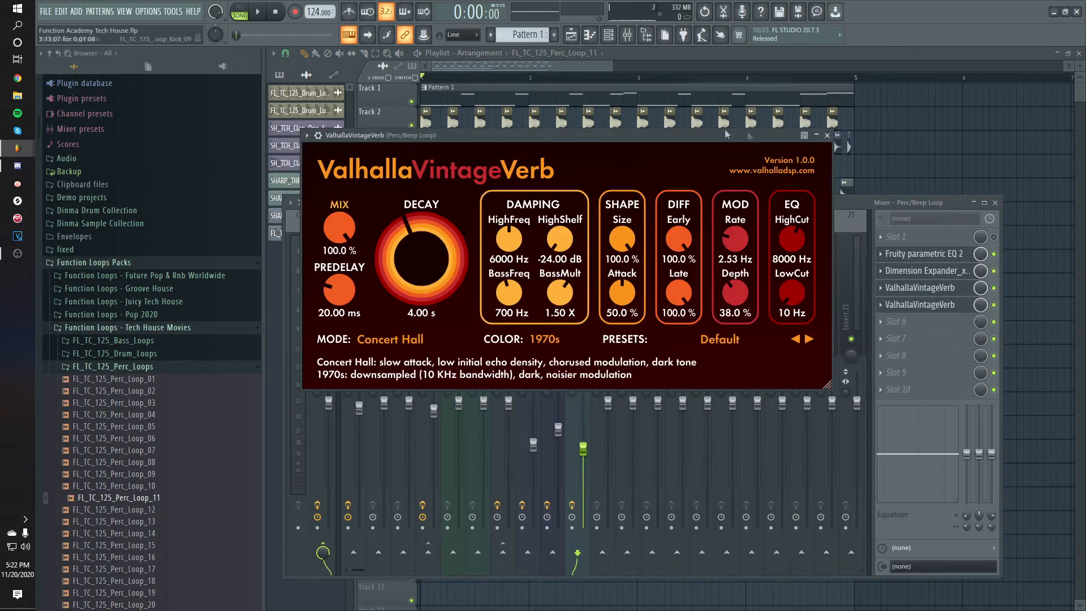
left_click(881, 305)
left_click(895, 329)
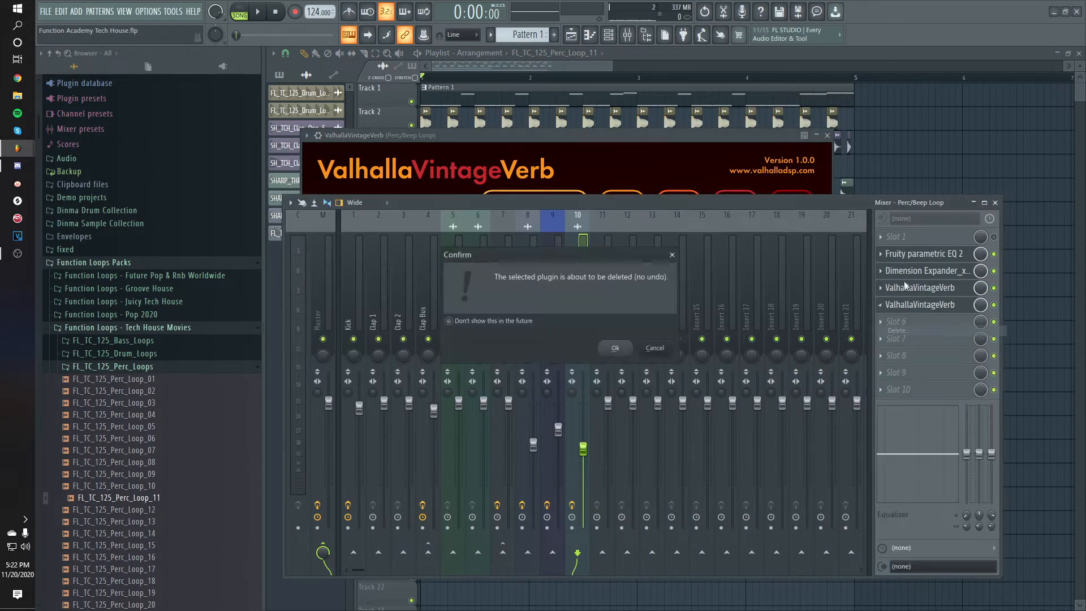
key("Return")
Step: Tweak the Decay and Mix of Perc/Beep Loop's ValhallaVintageVerb, and create an automation clip for its Mix
left_click(905, 288)
scroll(366, 237, "up", 2)
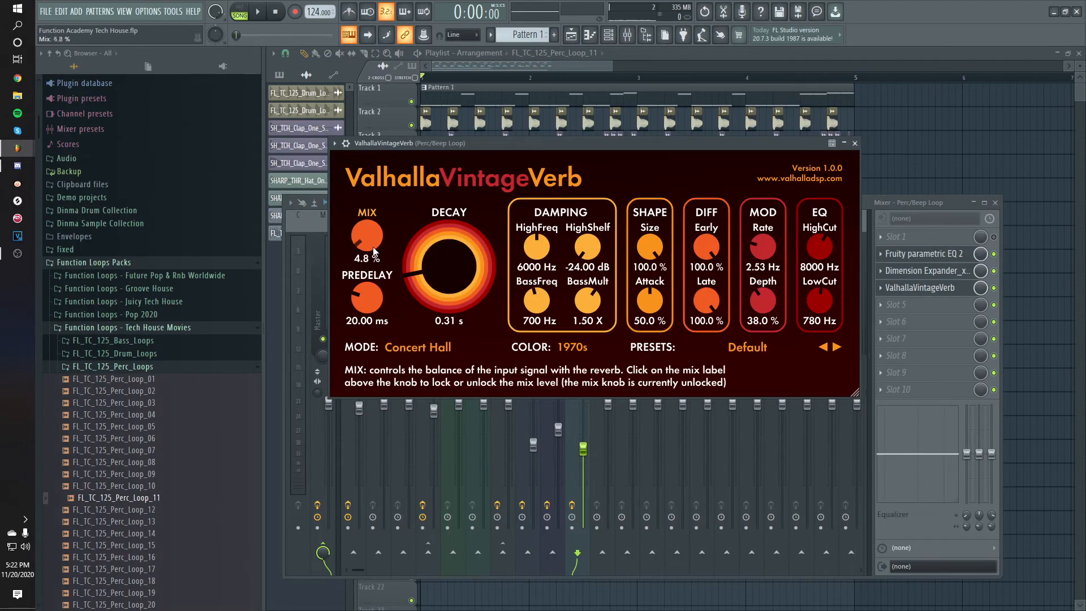
scroll(461, 266, "up", 3)
left_click_drag(461, 261, 459, 239)
left_click_drag(366, 238, 412, 255)
left_click(359, 58)
left_click(171, 11)
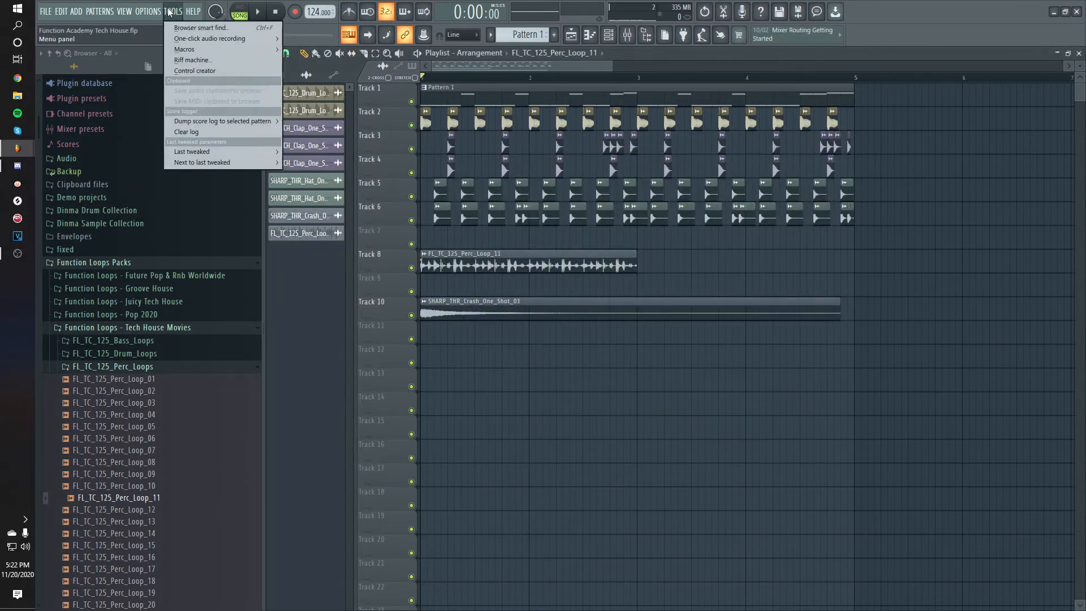
mouse_move(227, 152)
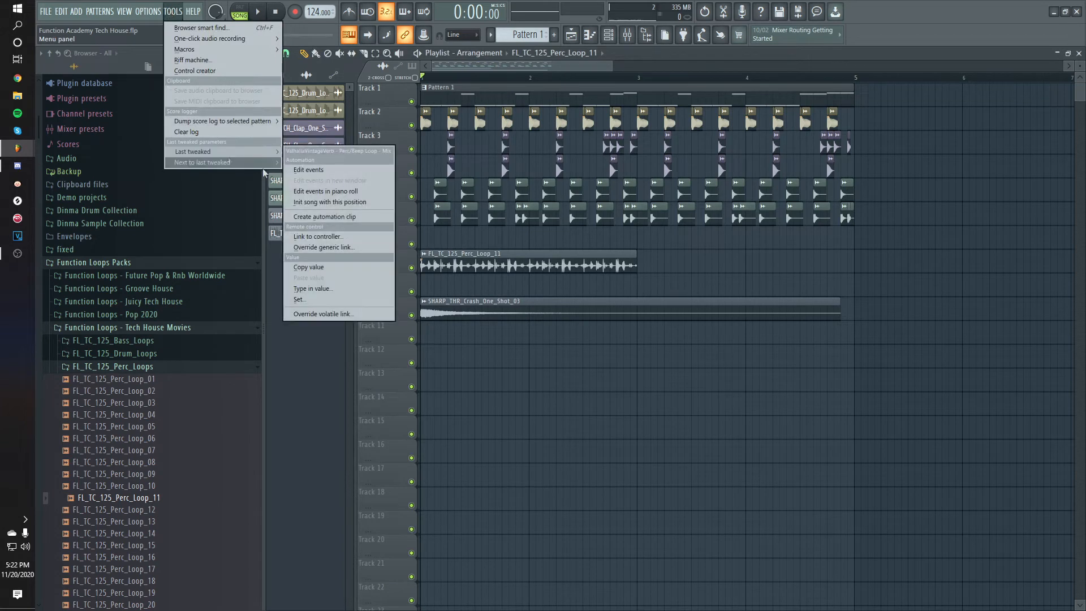
left_click(328, 219)
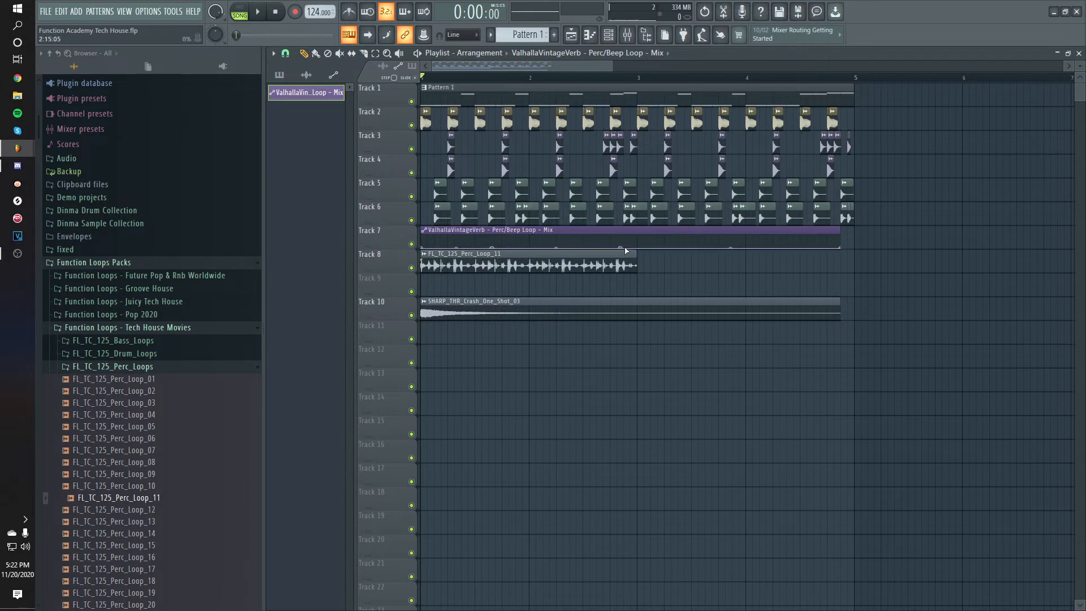
Step: Make the reverb Mix automation on Track 7 rise up to bar 3, and play it with only Tracks 7 and 8 audible
left_click_drag(637, 248, 640, 238)
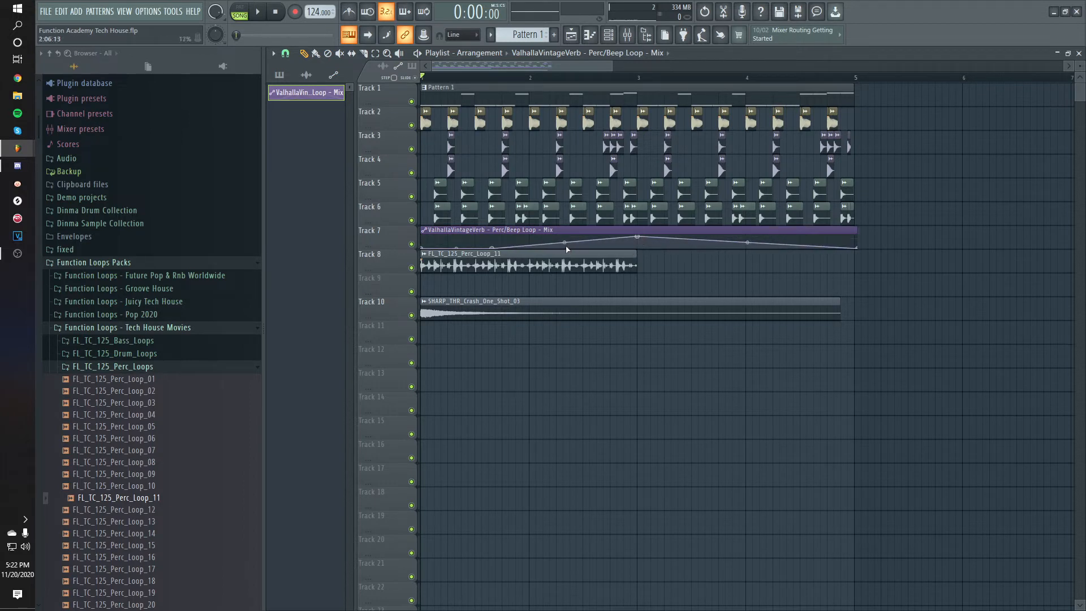
right_click(411, 268)
left_click(411, 244)
key("space")
Step: Hold the Mix automation level from bar 3 until just before bar 5, dropping to zero at the clip's end, and stop playback
left_click_drag(783, 246, 832, 232)
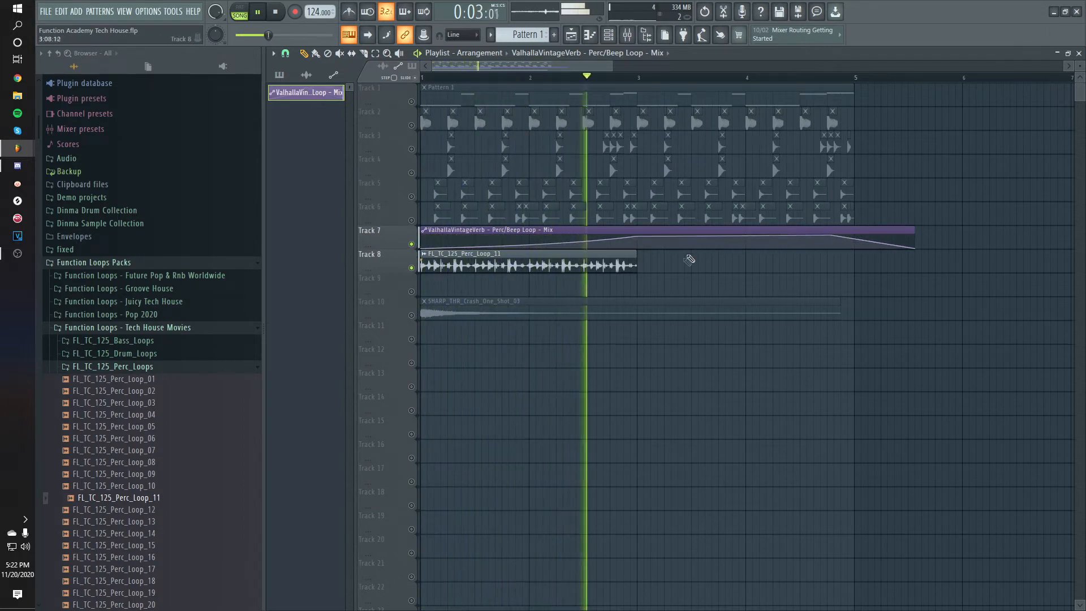
left_click_drag(831, 233, 853, 235)
left_click_drag(936, 248, 859, 272)
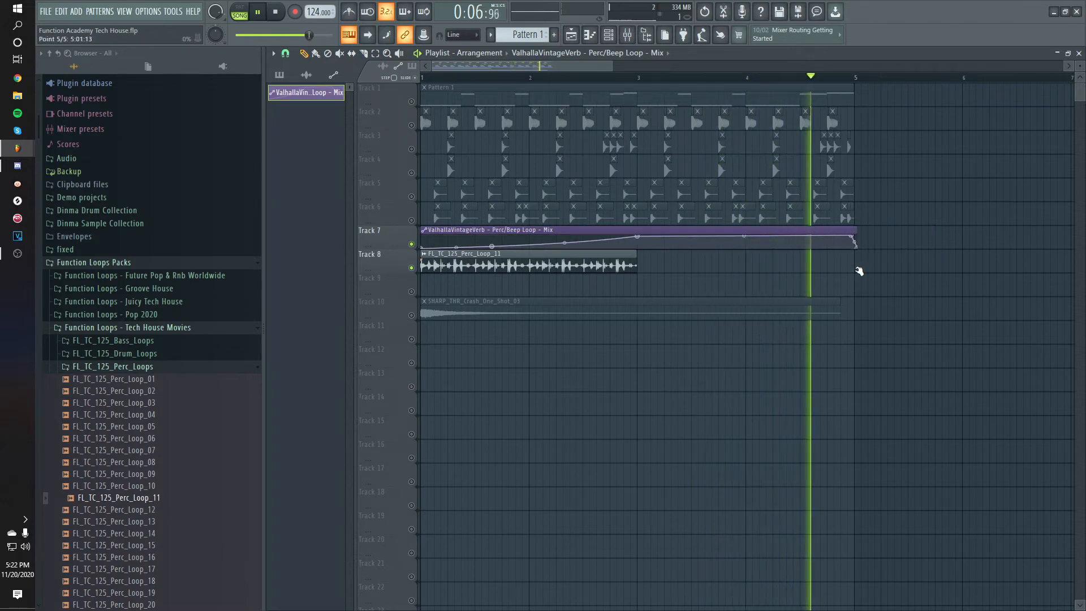
key("space")
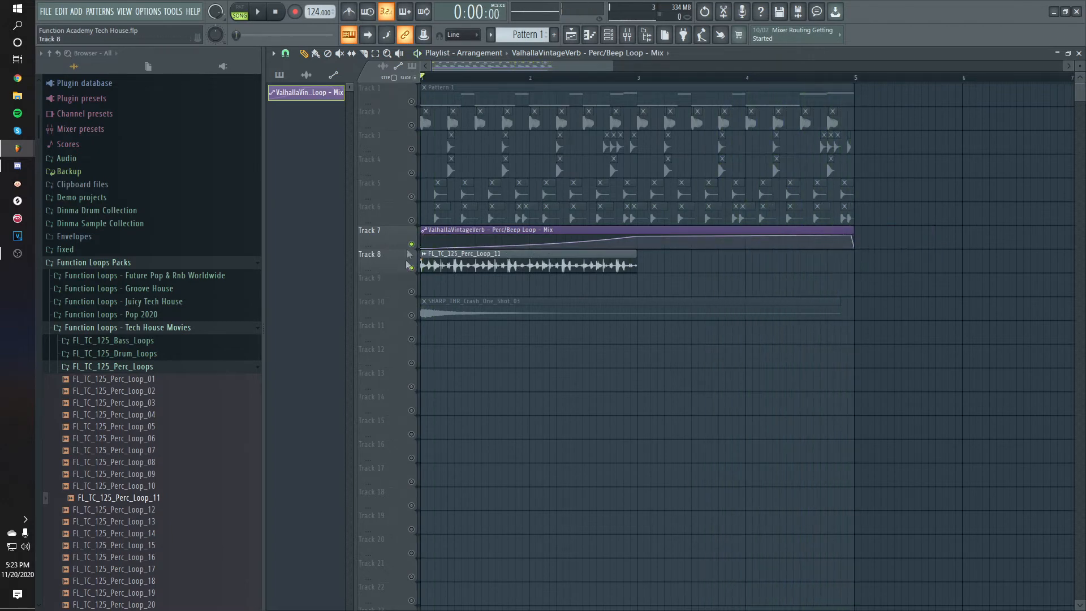
Step: Unmute Tracks 2 to 6 and Track 10, and play the drums together with the automated percussion loop
left_click_drag(411, 220, 415, 193)
left_click_drag(415, 152, 412, 125)
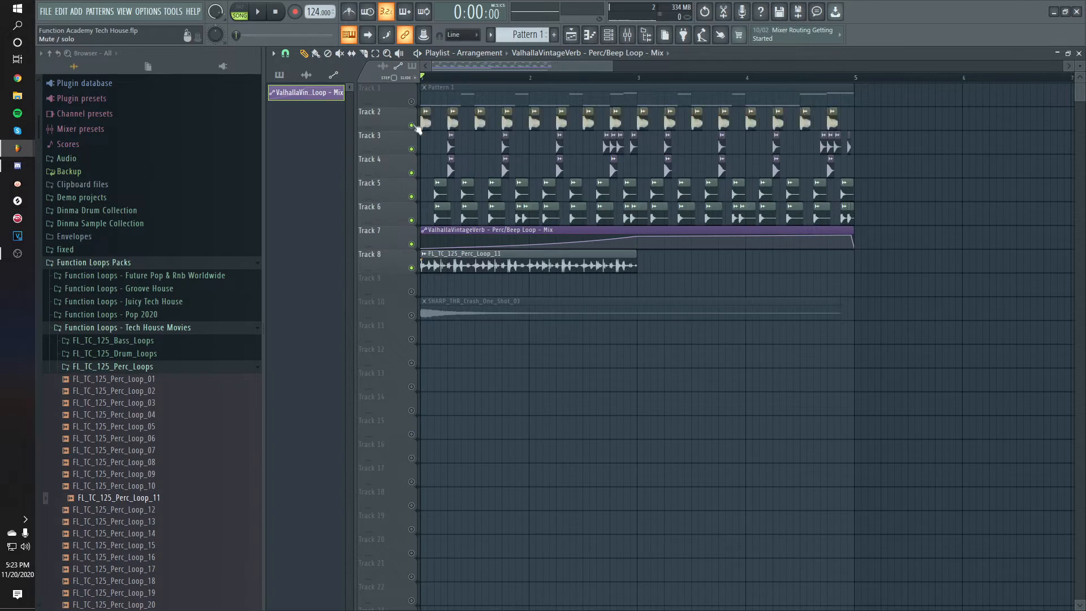
left_click(411, 315)
key("space")
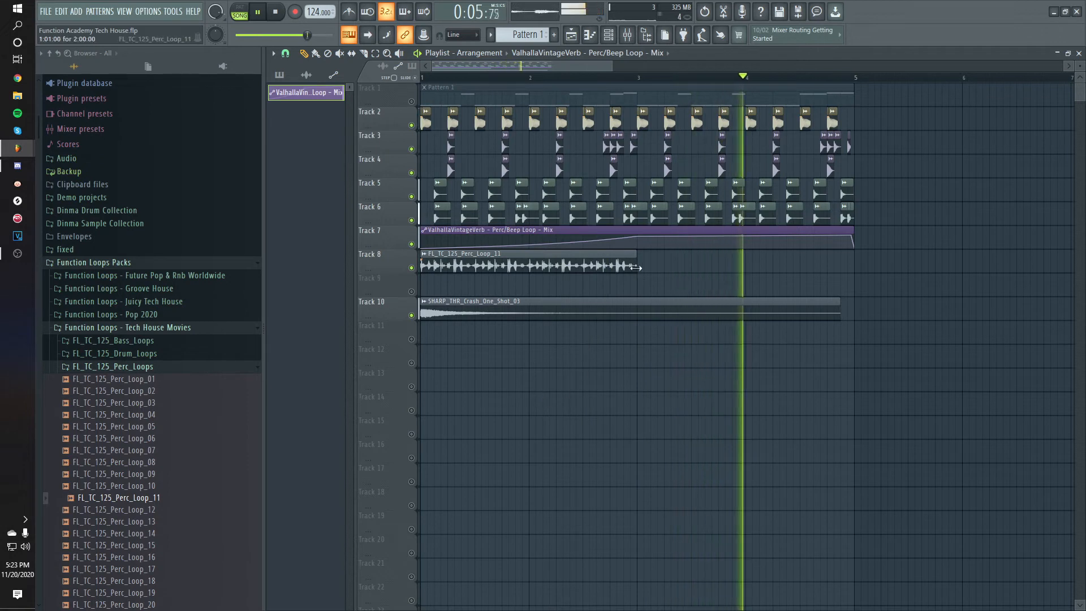
left_click(573, 257)
key("space")
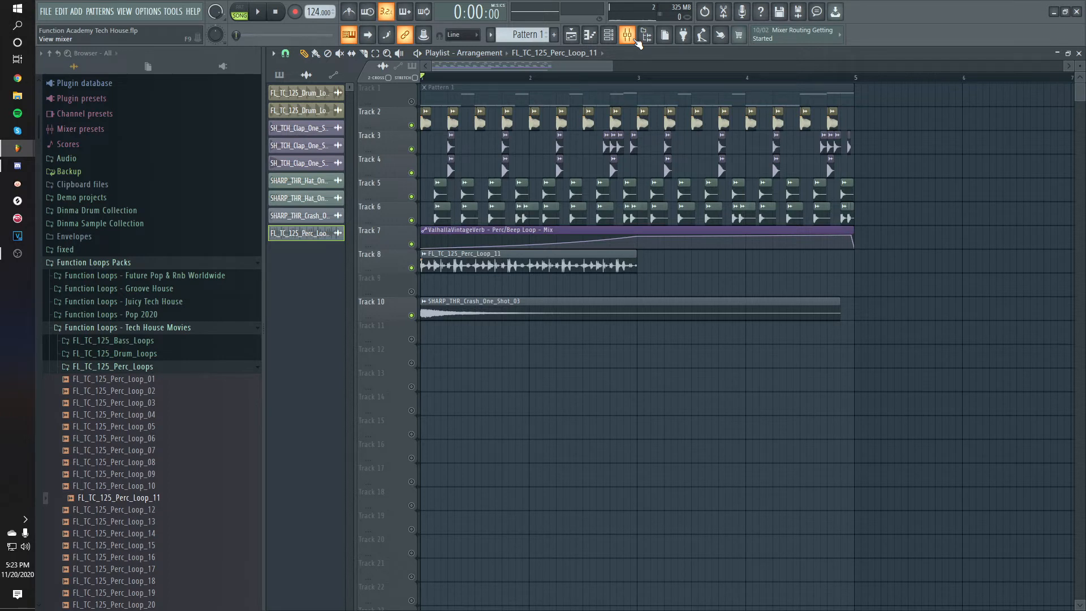
Step: Insert Fruity Delay 3 in the fifth slot of Perc/Beep Loop, audition it and turn its output wet level fully down
left_click(634, 38)
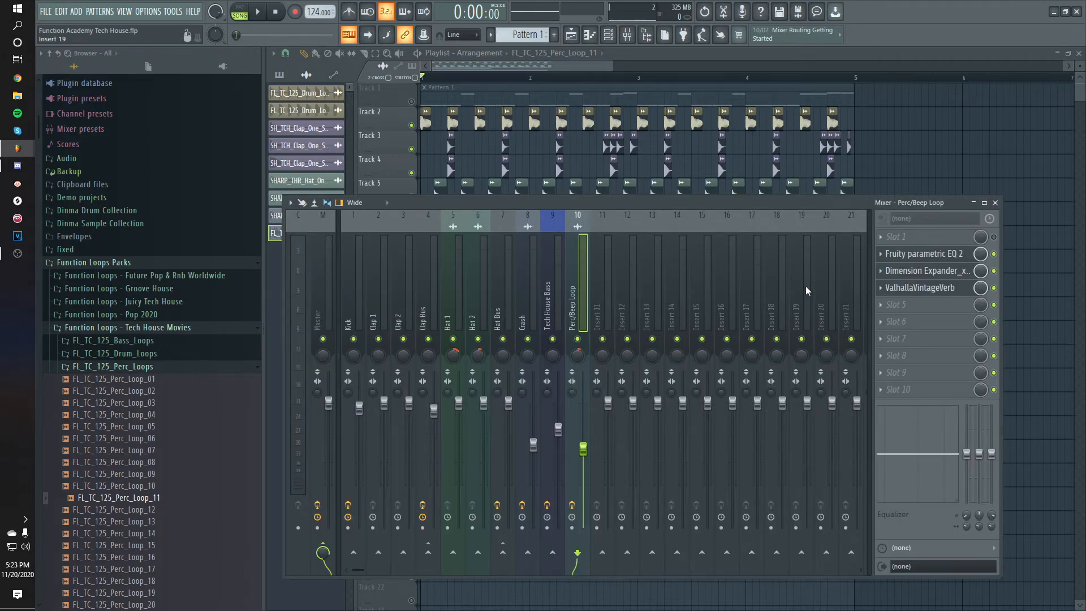
left_click(905, 304)
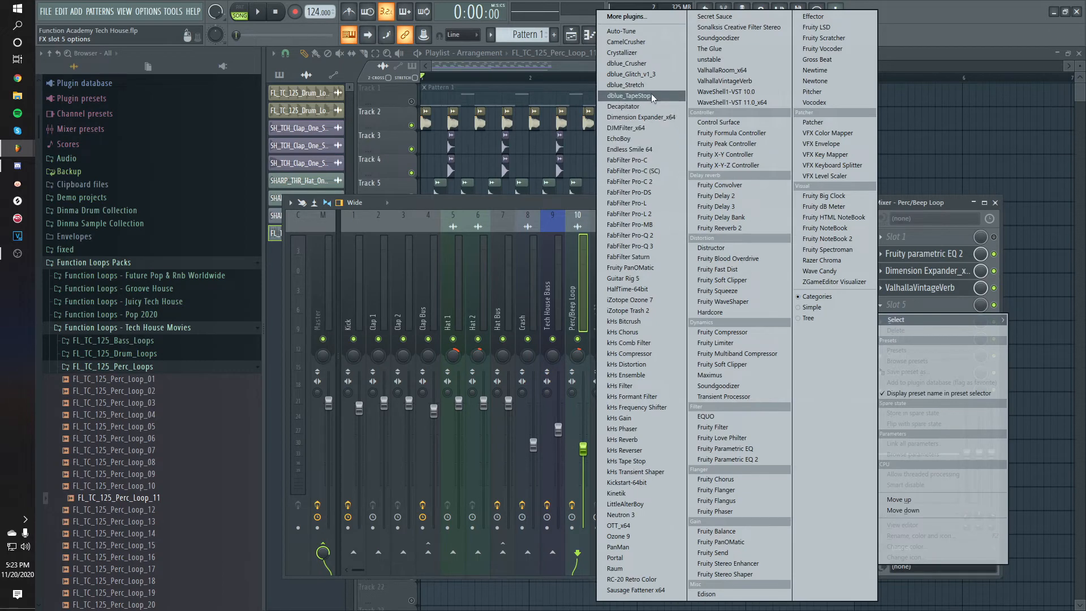
left_click(745, 207)
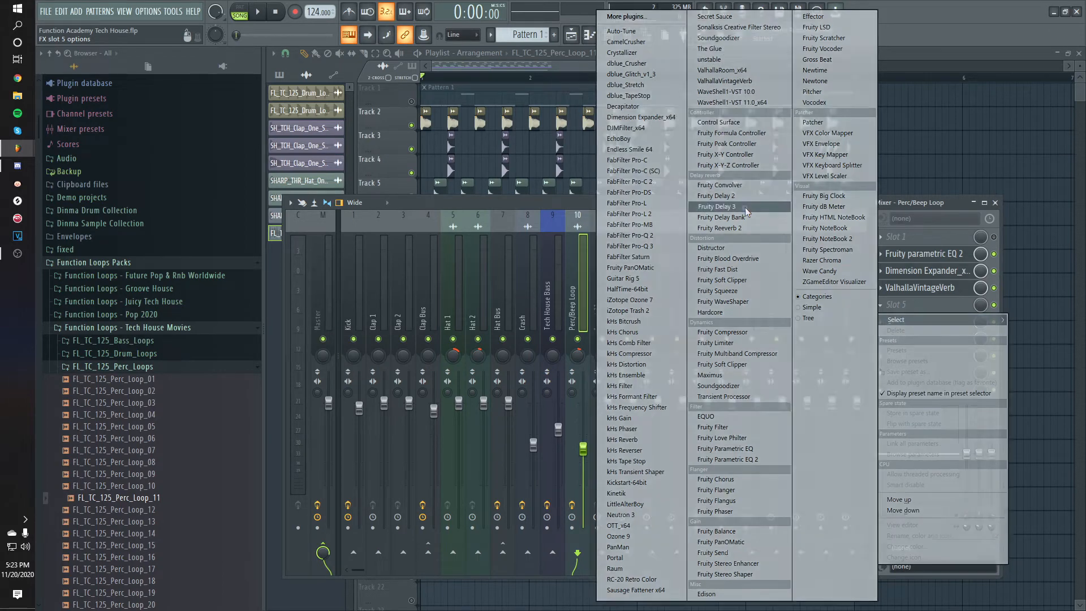
key("space")
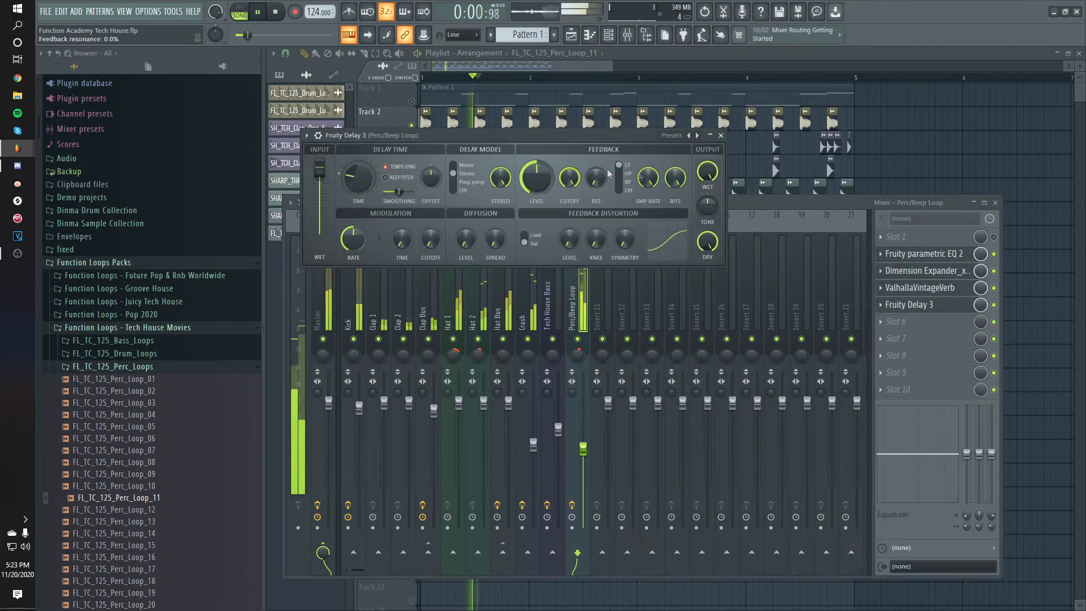
key("space")
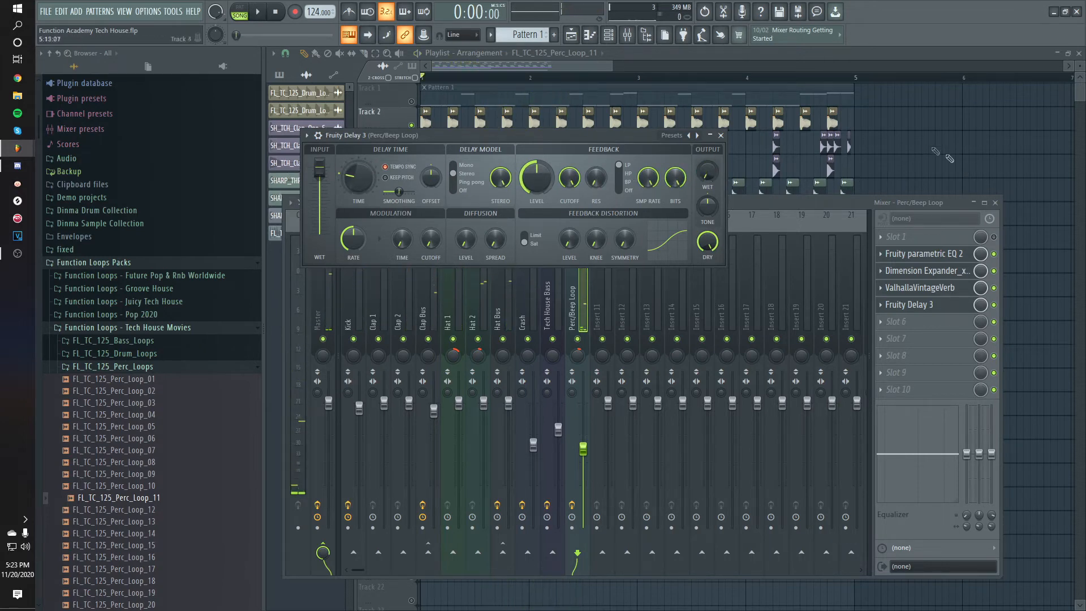
right_click(966, 149)
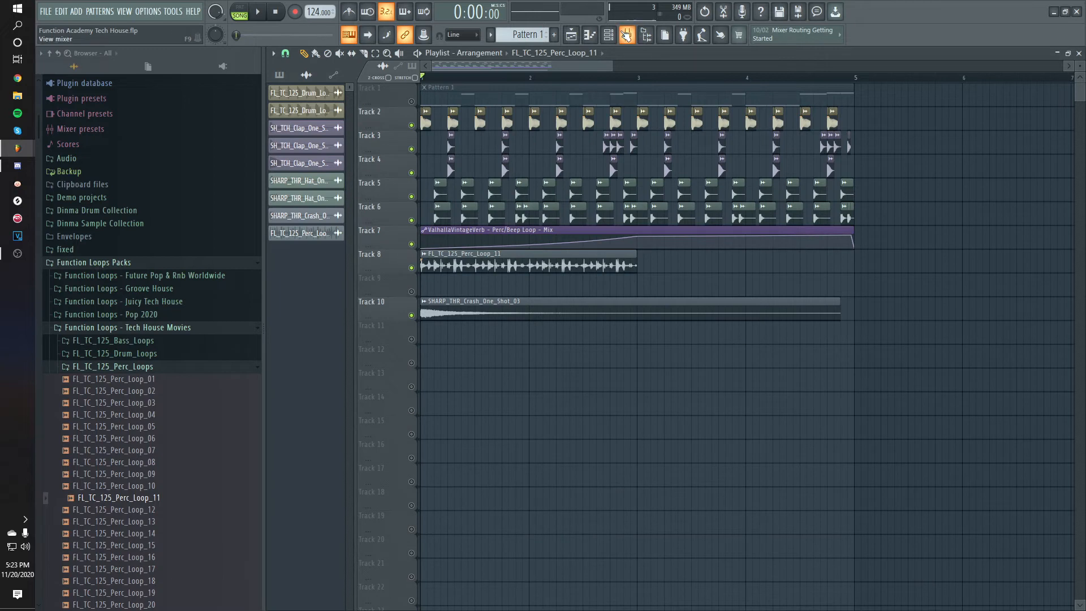
Step: Set the Input wet of Fruity Delay 3 to 0%, create an automation clip for it and unmute Track 9
left_click(627, 35)
left_click(943, 312)
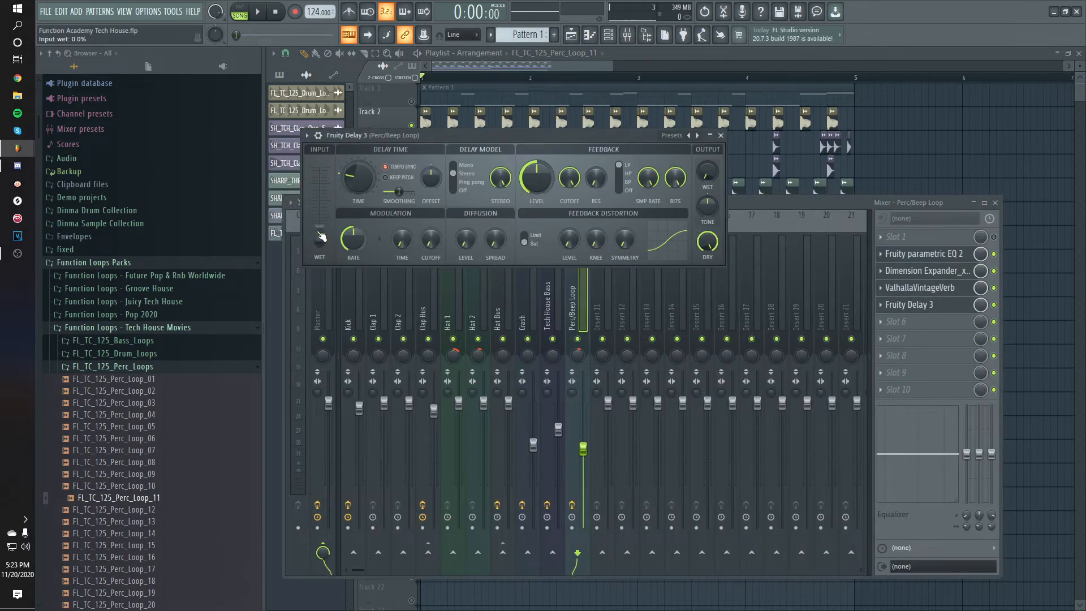
right_click(320, 237)
left_click(354, 309)
right_click(964, 143)
left_click(419, 292)
Step: Move ValhallaVintageVerb down one slot in the Perc/Beep Loop effects chain, below Fruity Delay 3
key("F9")
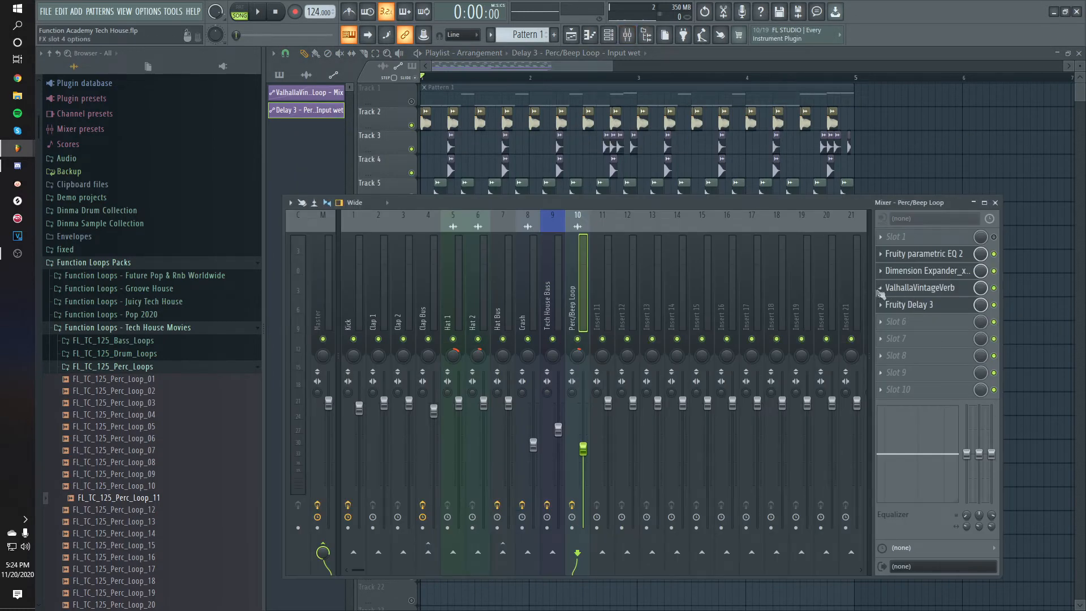
left_click(878, 288)
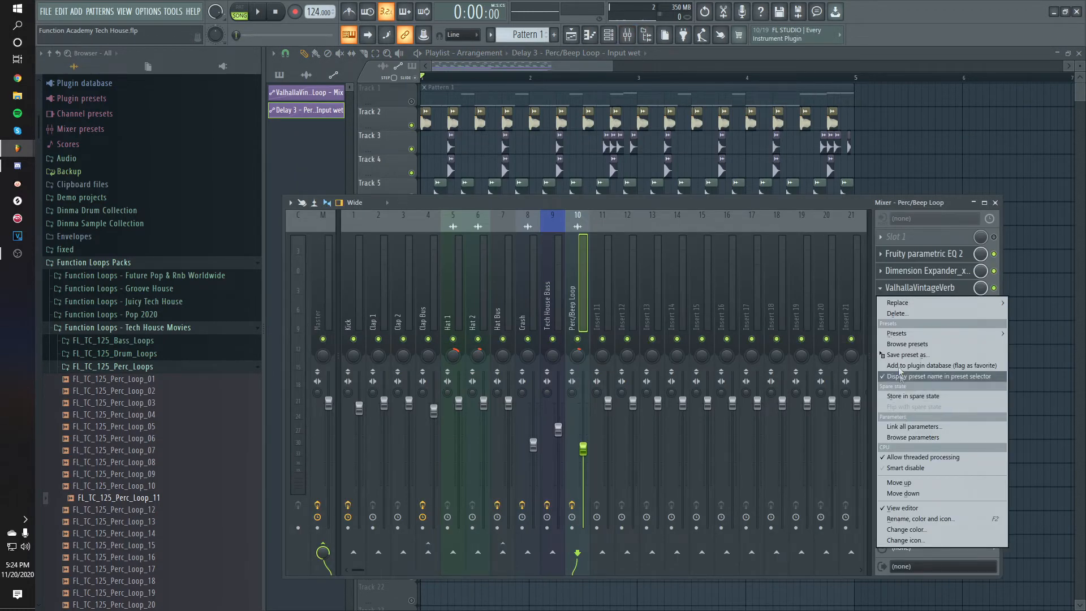
left_click(903, 493)
Step: Create an automation clip for the Output wet of Fruity Delay 3 and unmute Track 11
right_click(715, 173)
left_click(736, 253)
left_click(411, 339)
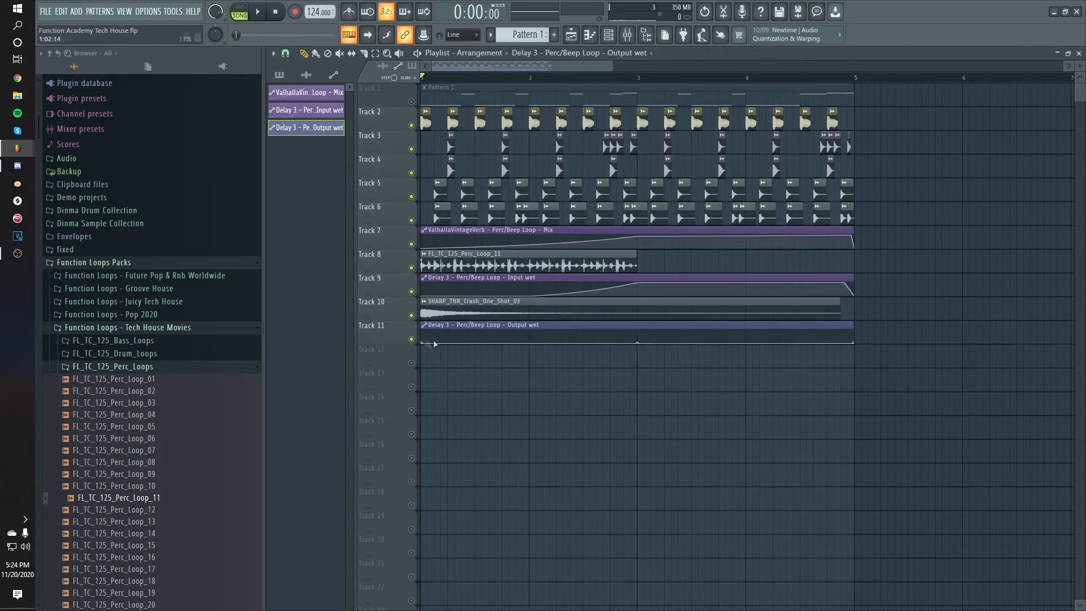
Step: Shape the Output wet automation on Track 11 to rise until bar 3, hold to about bar 4.5 and fall to 0% at bar 5
left_click_drag(632, 342, 635, 331)
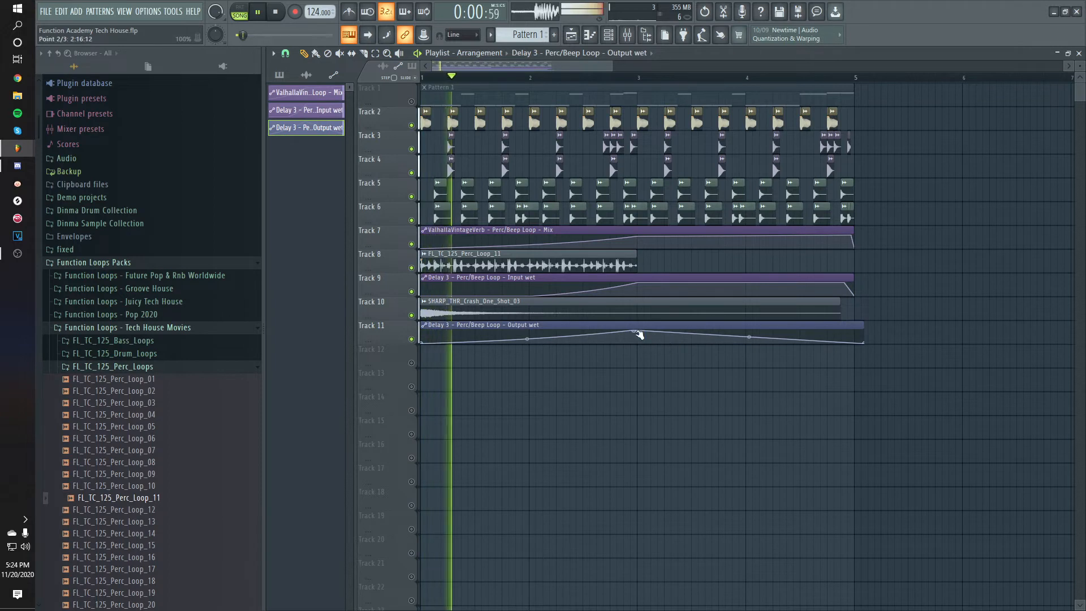
mouse_move(864, 343)
left_mouse_down()
mouse_move(839, 352)
mouse_move(856, 344)
left_mouse_up()
right_click(793, 337)
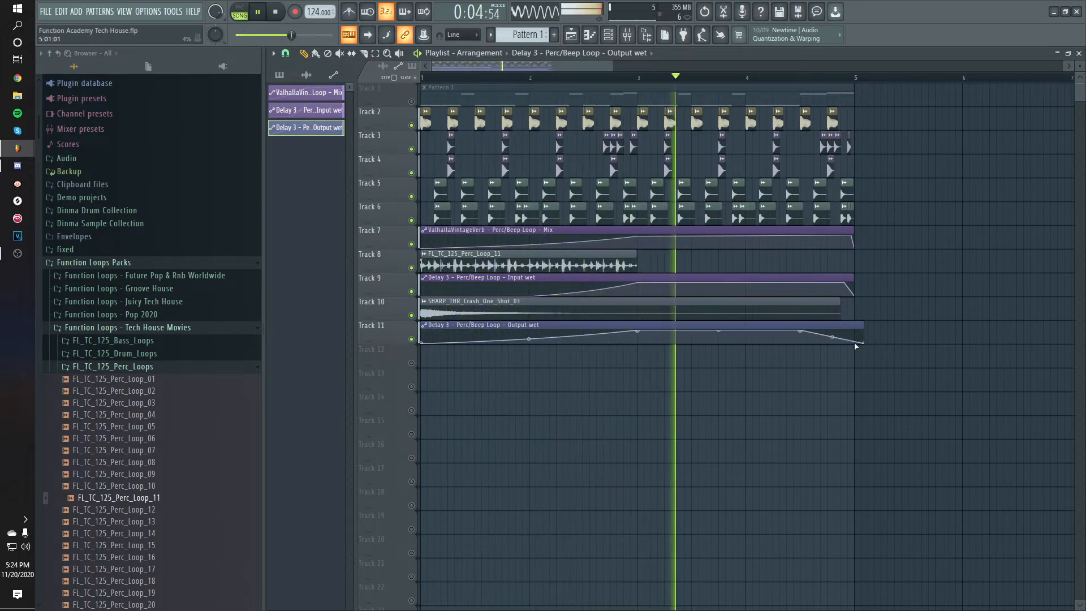
left_click_drag(866, 341, 854, 351)
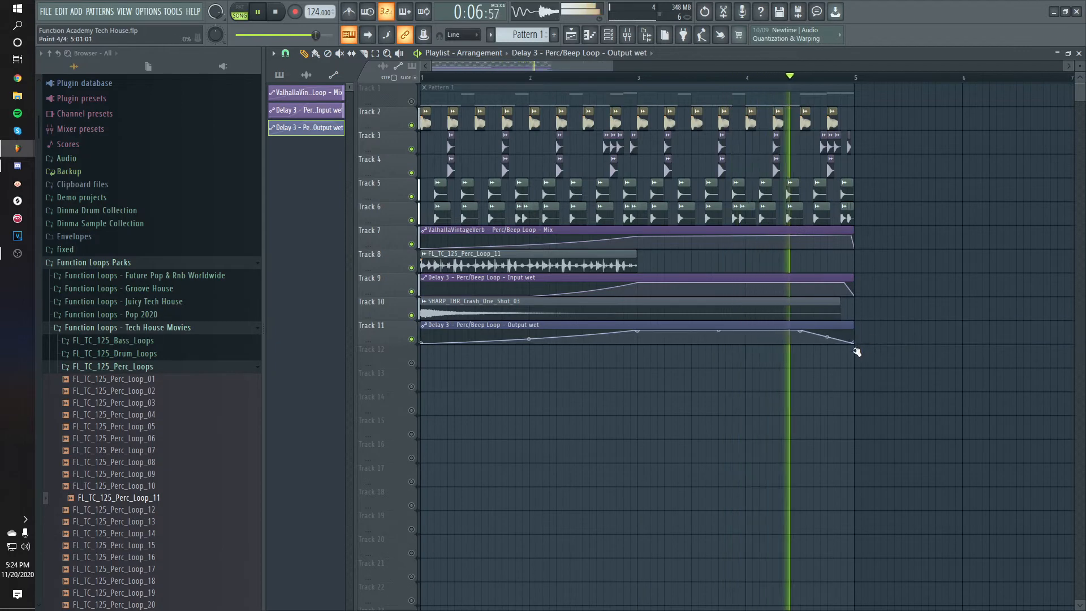
key("space")
Step: Insert Kickstart-64bit in the eighth slot of Perc/Beep Loop and play the arrangement
left_click(628, 35)
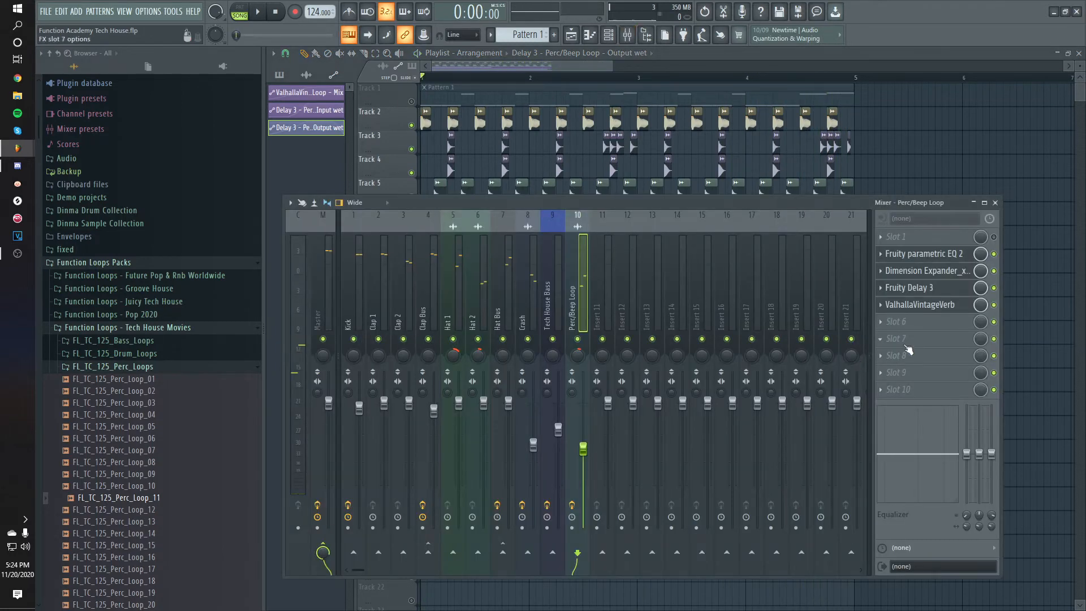
left_click(882, 356)
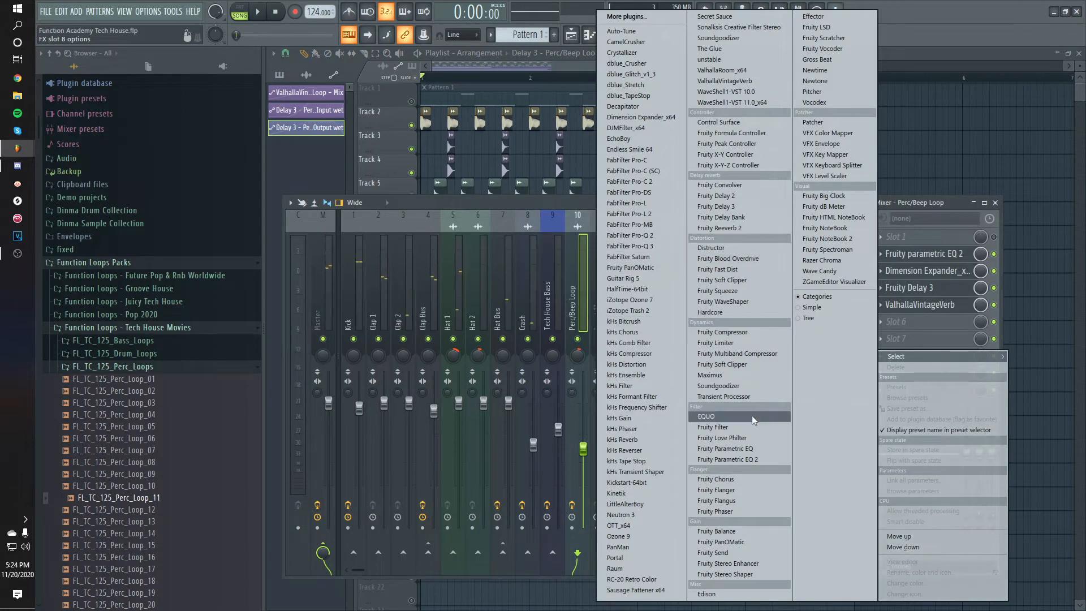
left_click(628, 483)
key("F12")
key("space")
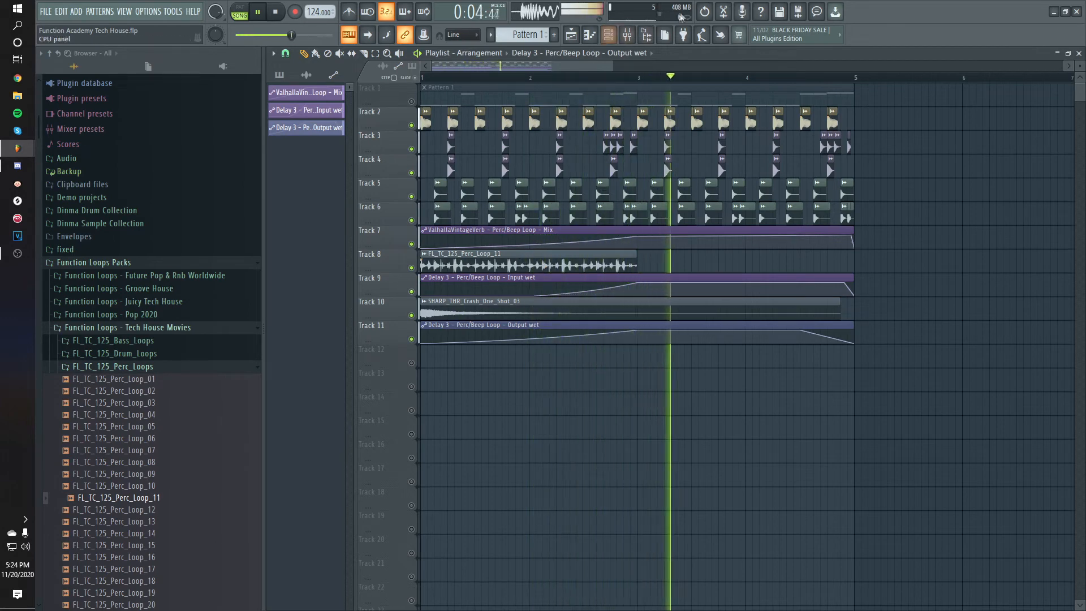
Step: Check the levels in the mixer and audition the arrangement with all playlist tracks unmuted
key("F9")
key("space")
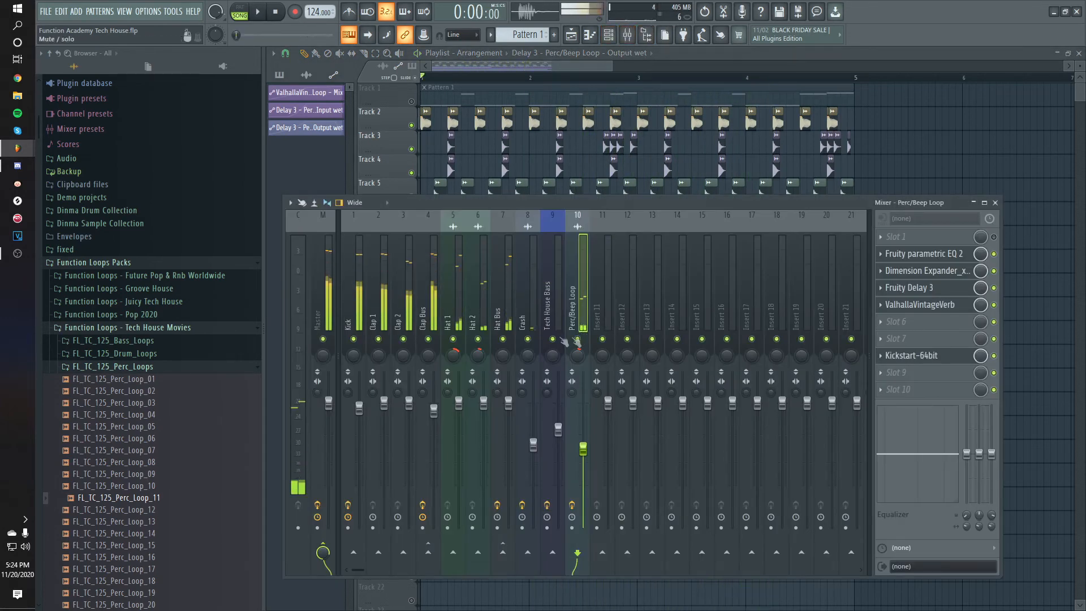
key("F9")
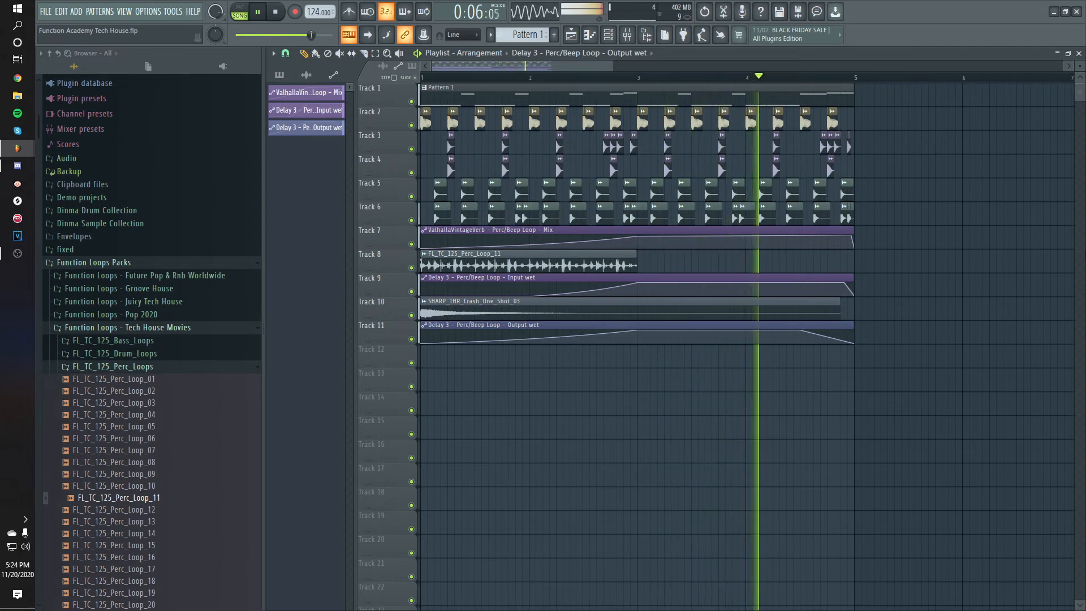
key("space")
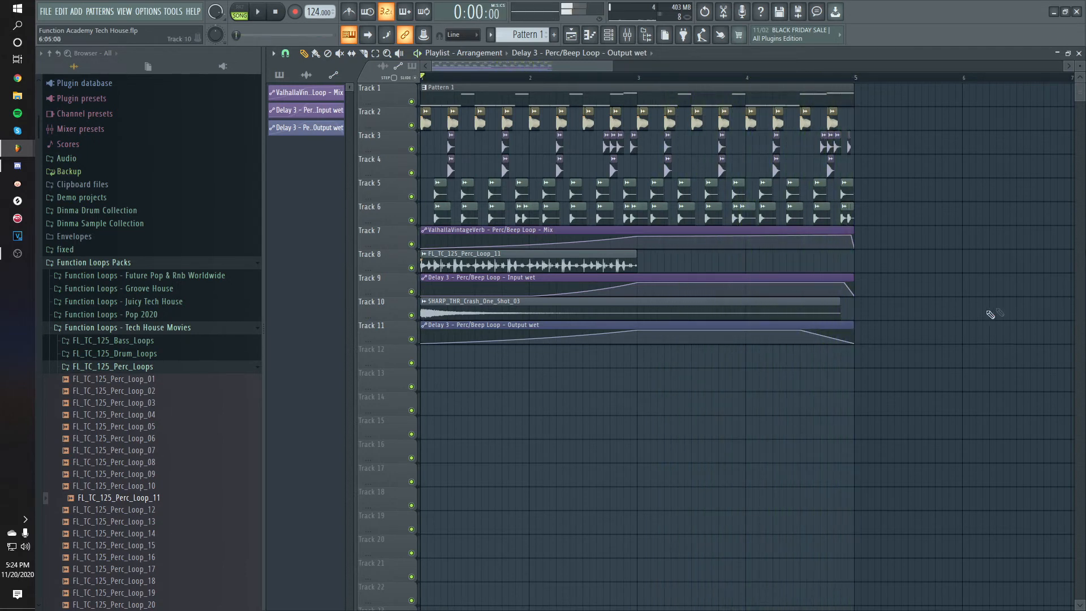
Step: Duplicate the bassline and drum clips on Tracks 1 to 6 to bars 5 to 9 and audition the repeated section
scroll(887, 213, "down", 1)
left_click_drag(868, 199, 408, 94)
left_click_drag(858, 218, 391, 99)
left_click_drag(496, 104, 844, 82)
scroll(801, 261, "down", 1)
scroll(798, 266, "down", 1)
left_click(790, 267)
key("space")
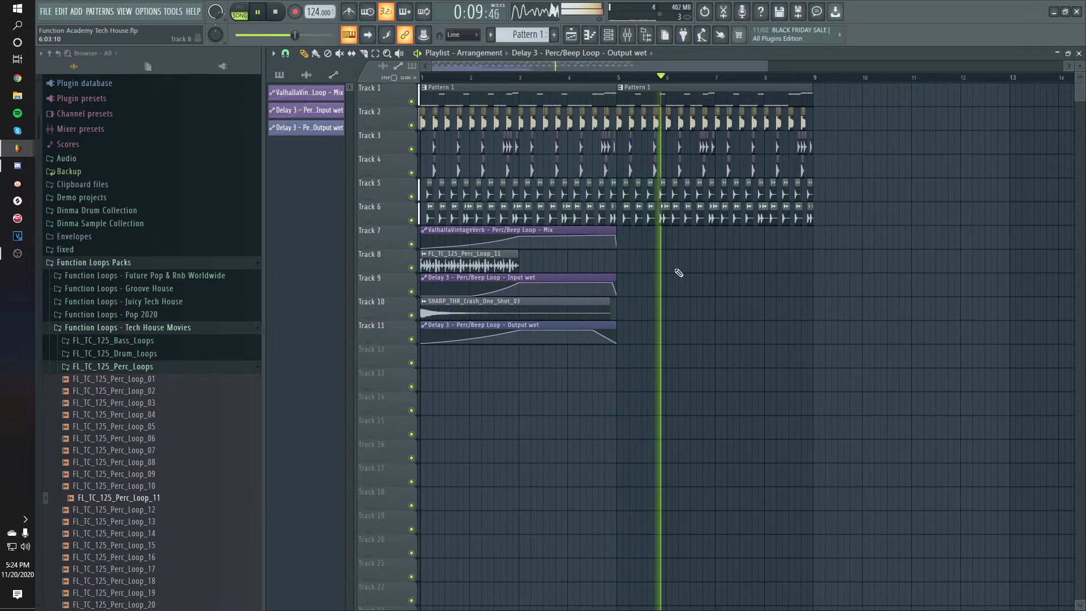
key("space")
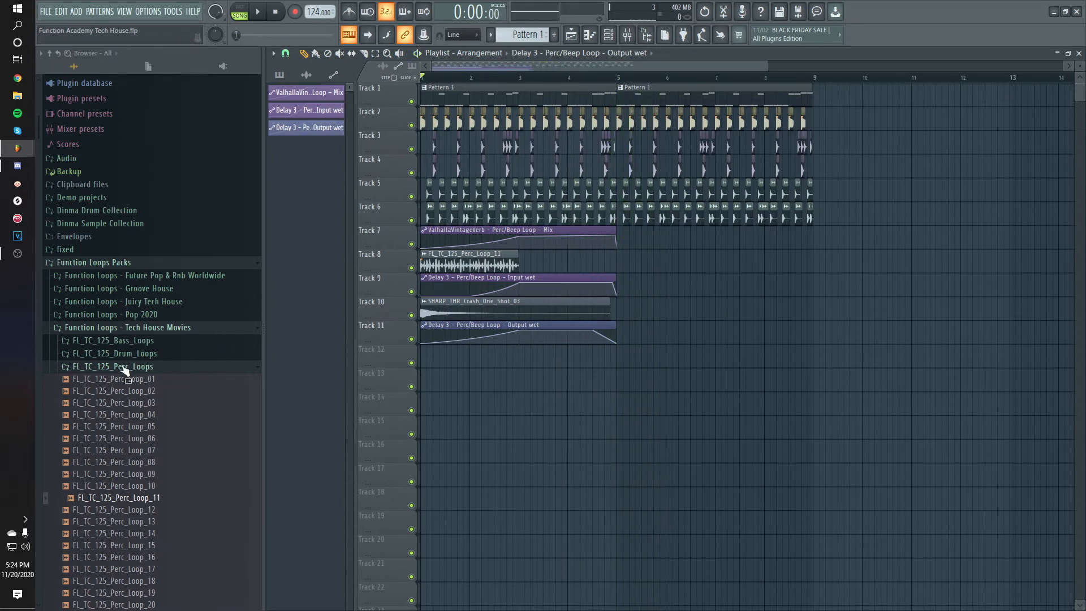
Step: Preview the SH_TCH_125 percussion loops and place SH_TCH_125_Perc_Loop_02 on Track 12 at bar 5
scroll(124, 478, "down", 4)
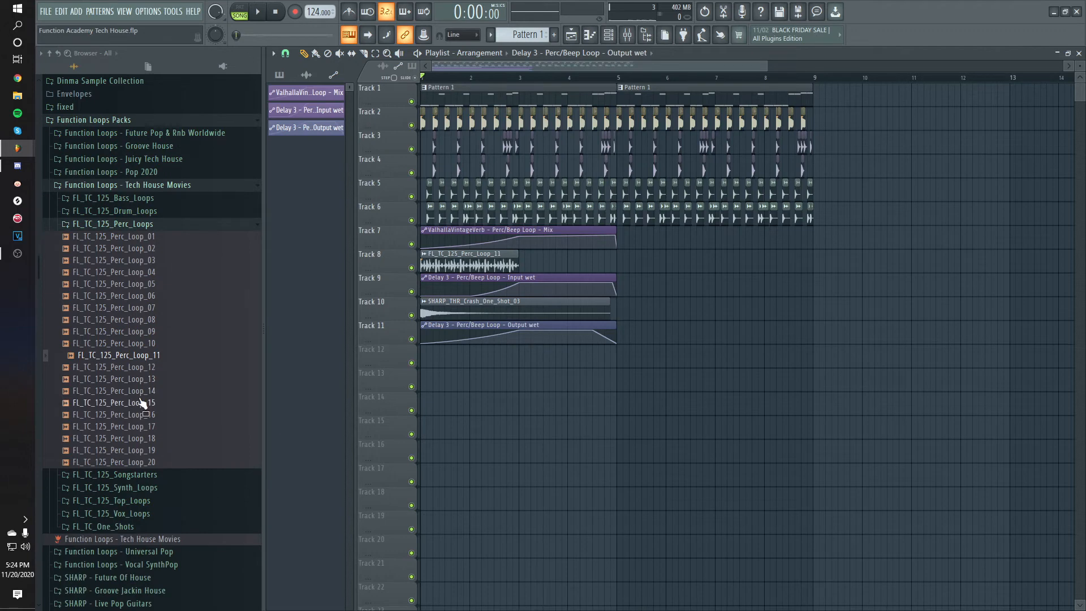
scroll(141, 403, "down", 15)
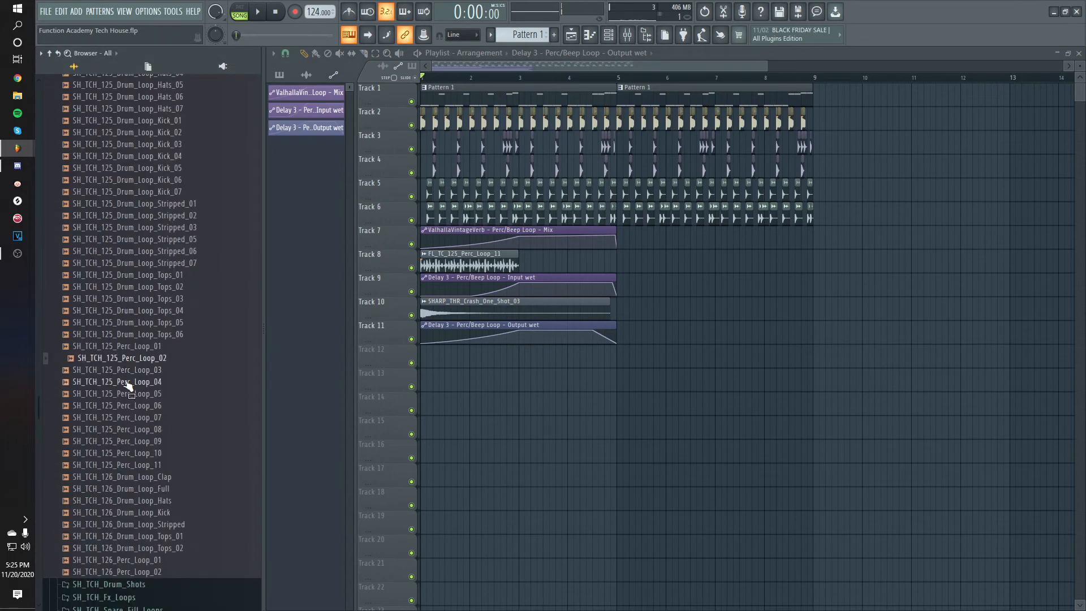
left_click(125, 370)
key("Up")
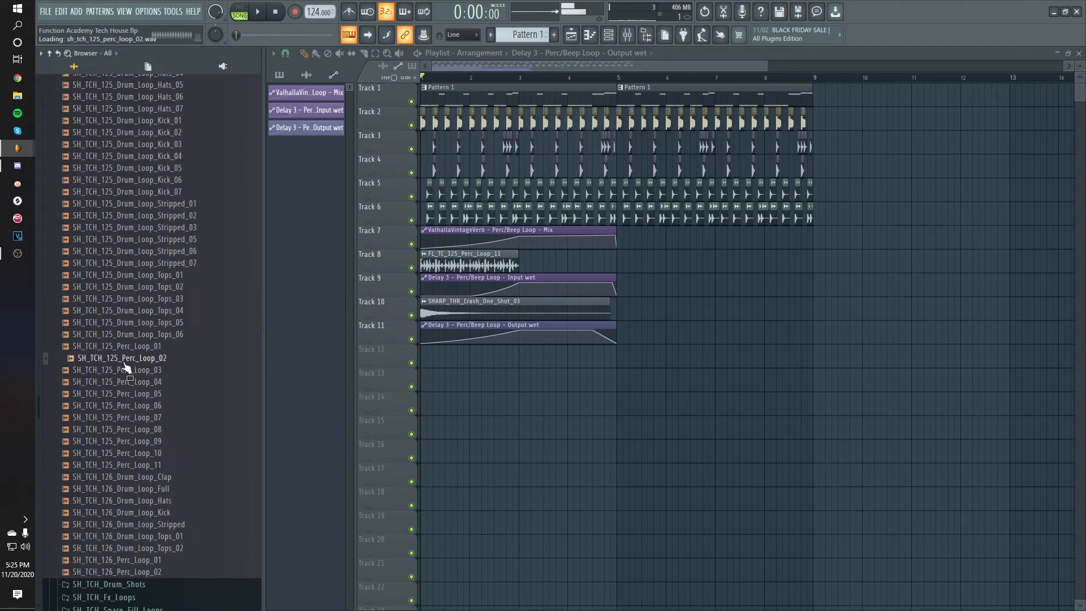
left_click_drag(125, 365, 632, 354)
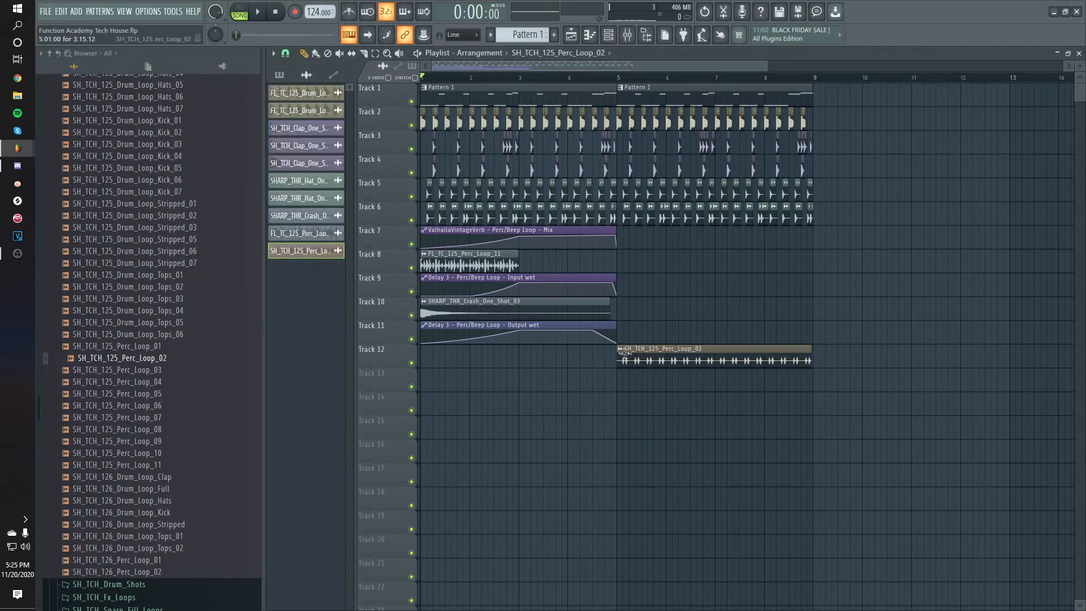
left_click(624, 352)
Step: Solo Track 12 and audition the new percussion loop from bar 5
left_click(727, 424)
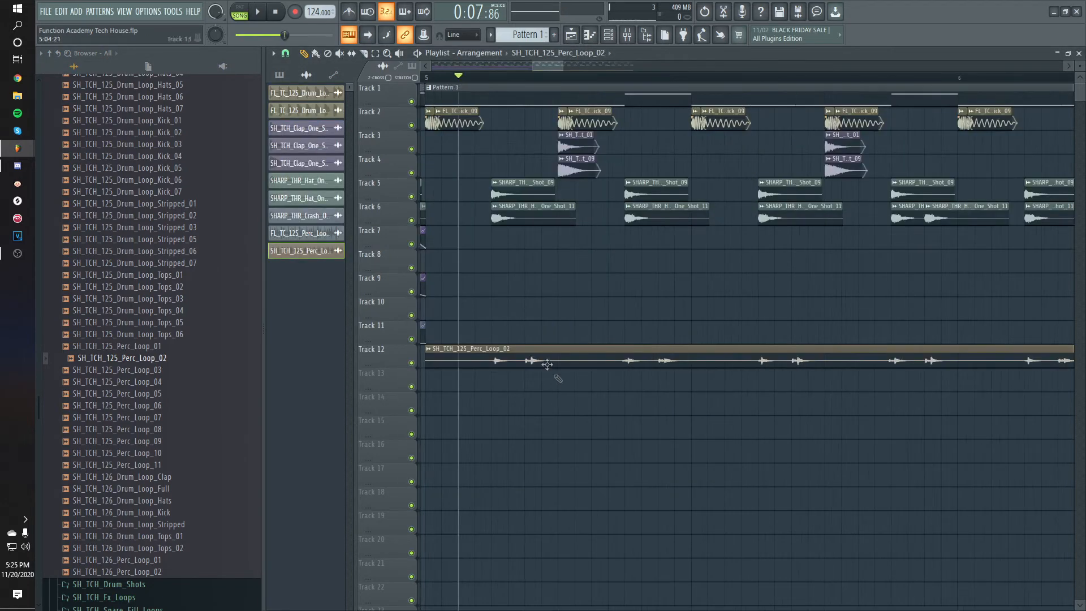
scroll(549, 418, "down", 2)
right_click(414, 365)
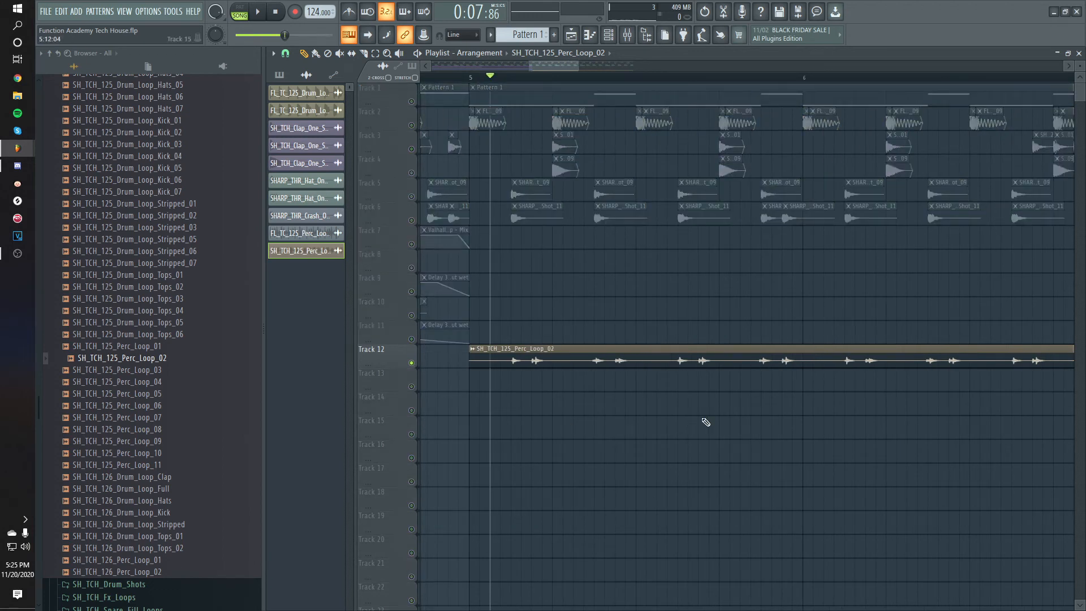
key("space")
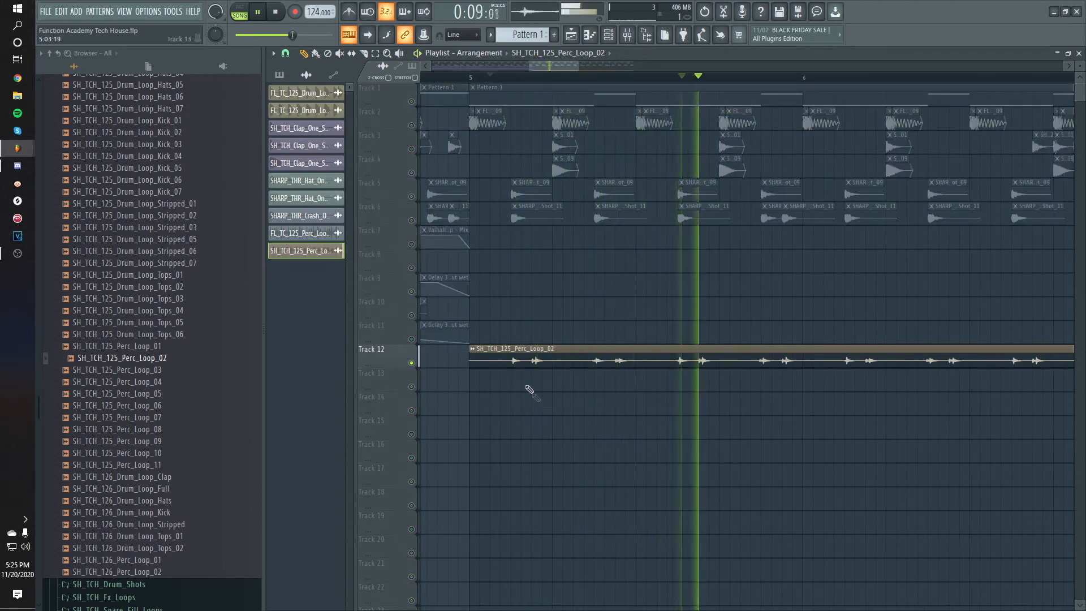
key("space")
Step: Open SH_TCH_125_Perc_Loop_02 in Edison and send its second hit, 0.355 to 0.695, to a new sampler channel in Pattern 2
scroll(517, 316, "up", 4)
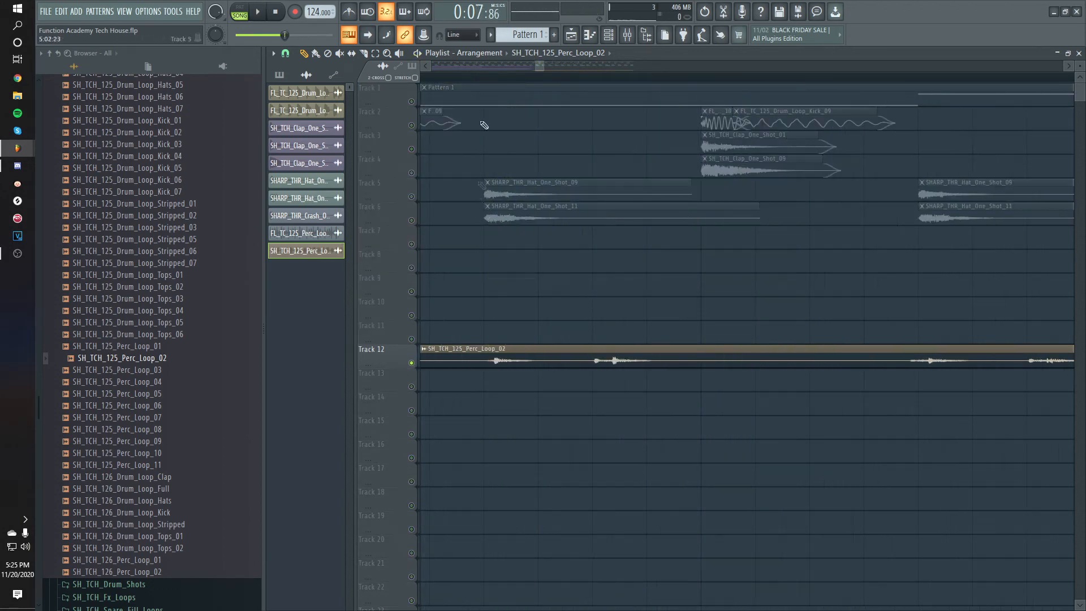
double_click(521, 348)
right_click(508, 425)
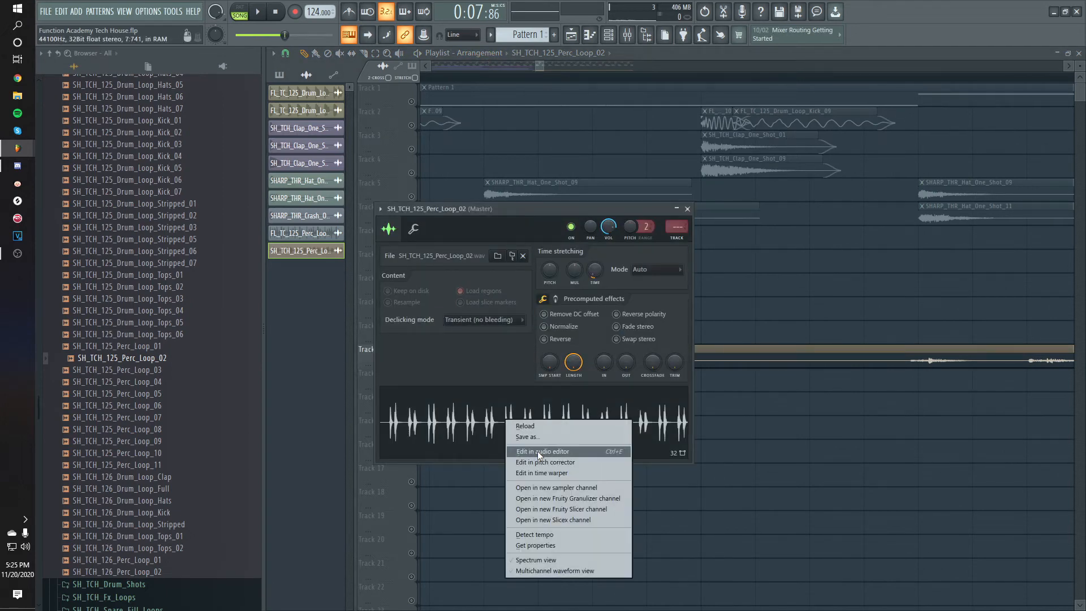
left_click(537, 451)
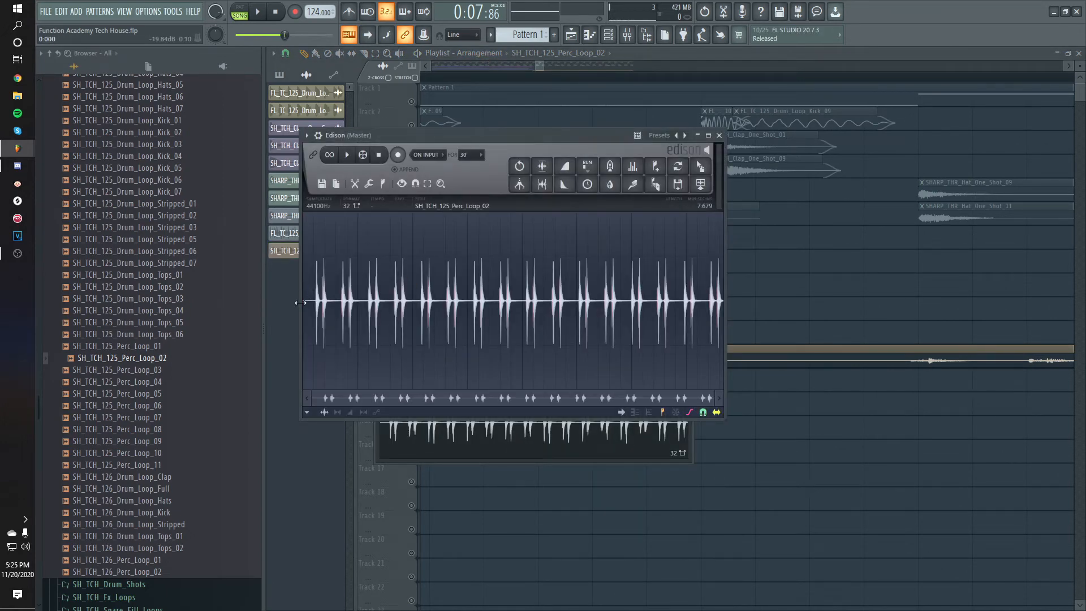
scroll(308, 304, "up", 8)
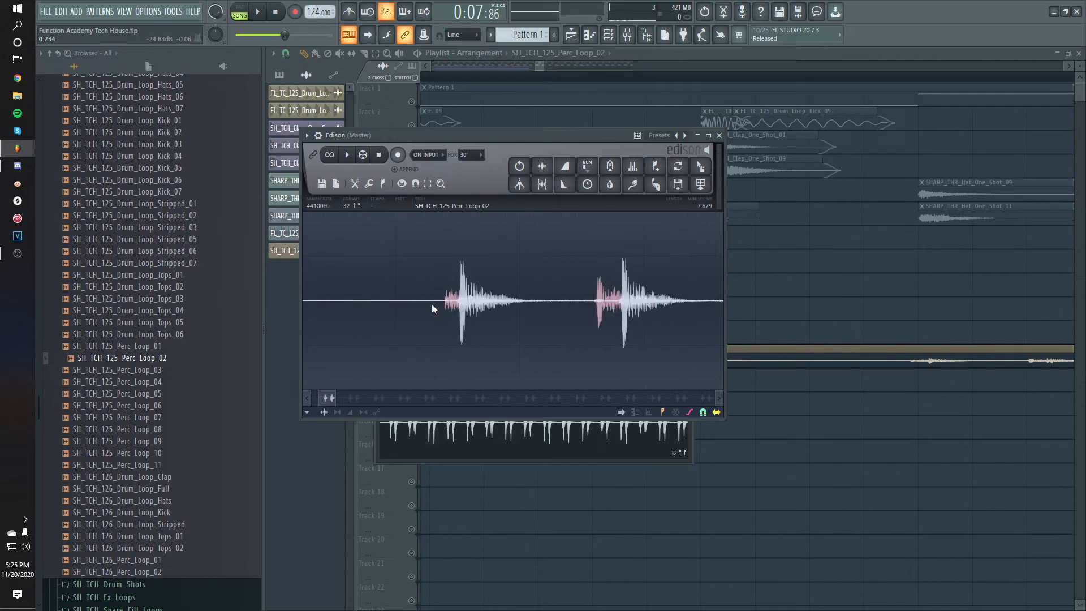
left_click_drag(596, 308, 594, 308)
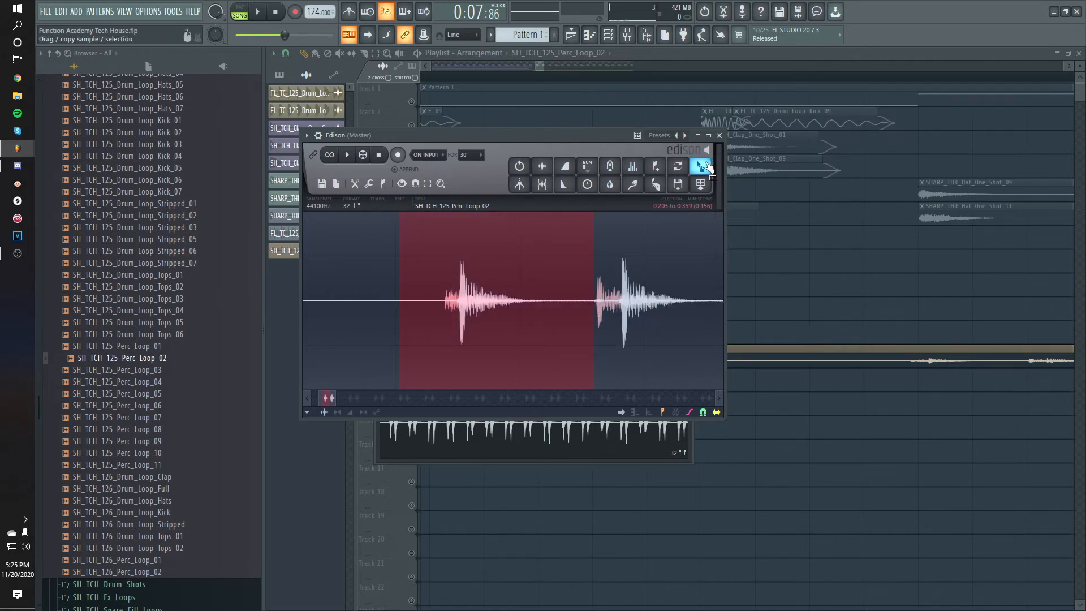
left_click_drag(704, 166, 432, 328)
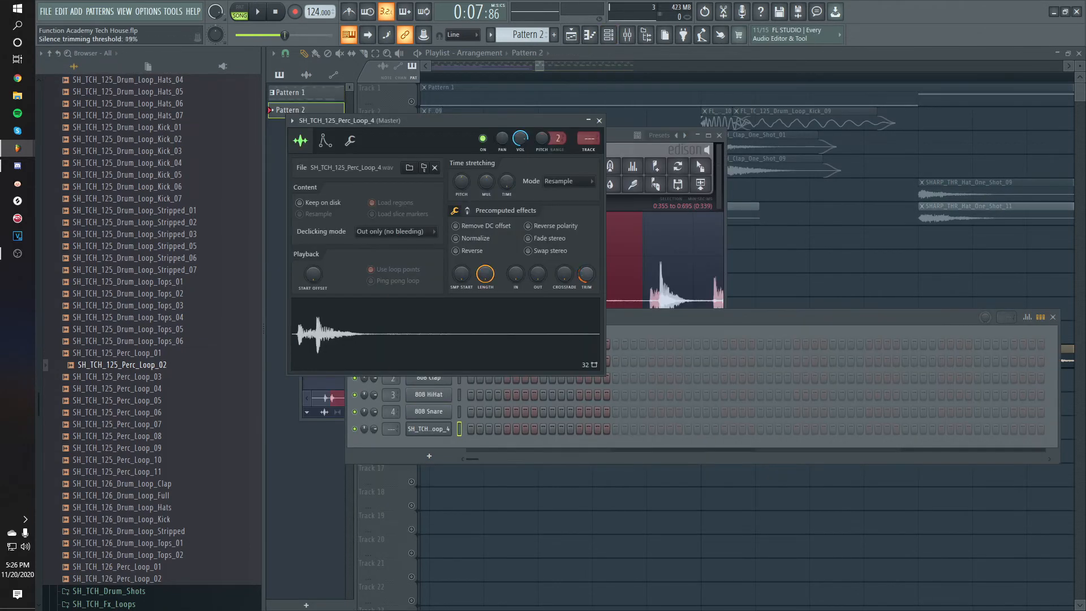
Step: Turn the new sampler's silence trimming fully up, add a partial fade-out and audition the hit
left_click_drag(586, 274, 587, 220)
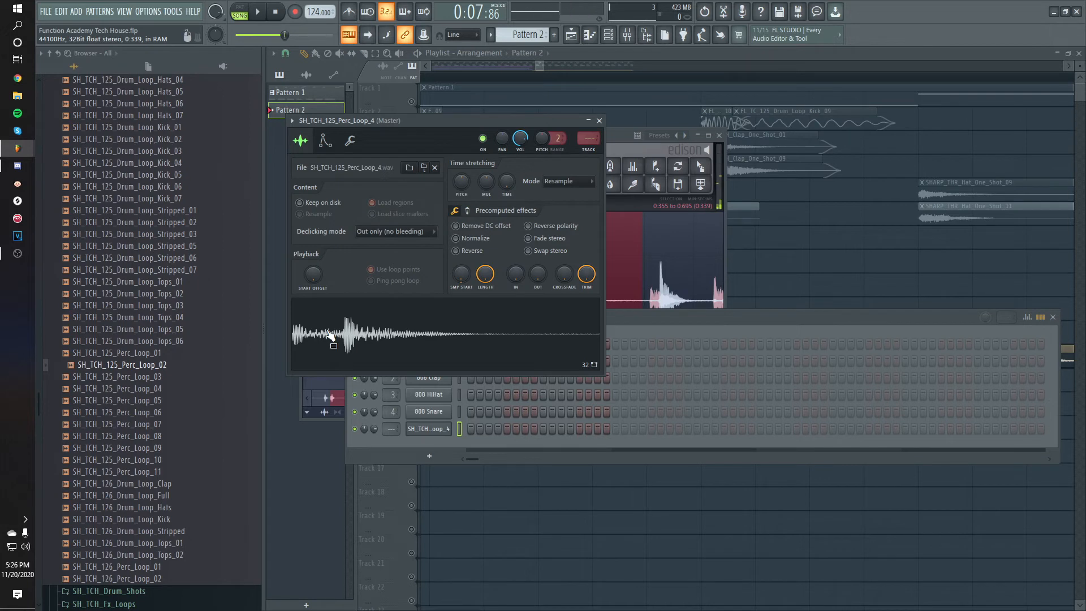
mouse_move(537, 274)
left_mouse_down()
mouse_move(537, 249)
mouse_move(543, 288)
left_mouse_up()
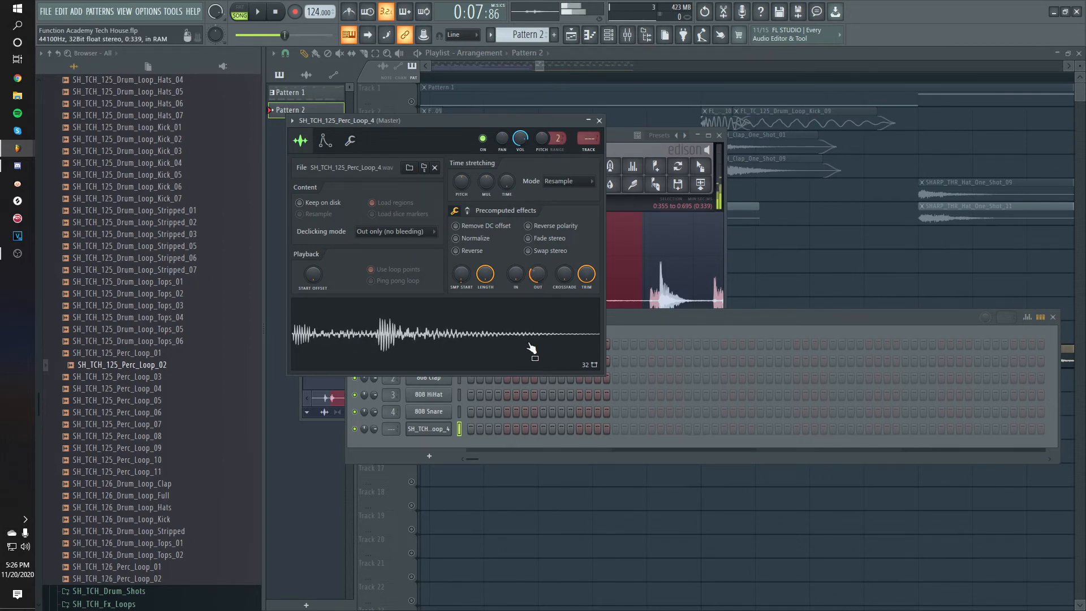
left_click(646, 327)
Step: Write a two-bar C5 rhythm with a fast roll in each bar in the new sampler's piano roll and play it
right_click(445, 430)
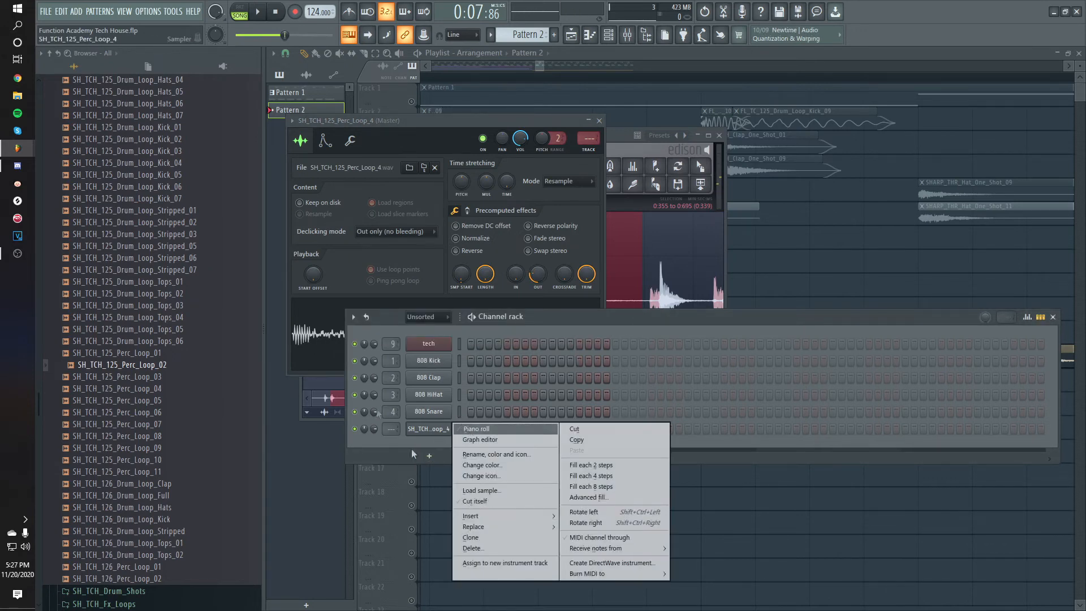
left_click(493, 430)
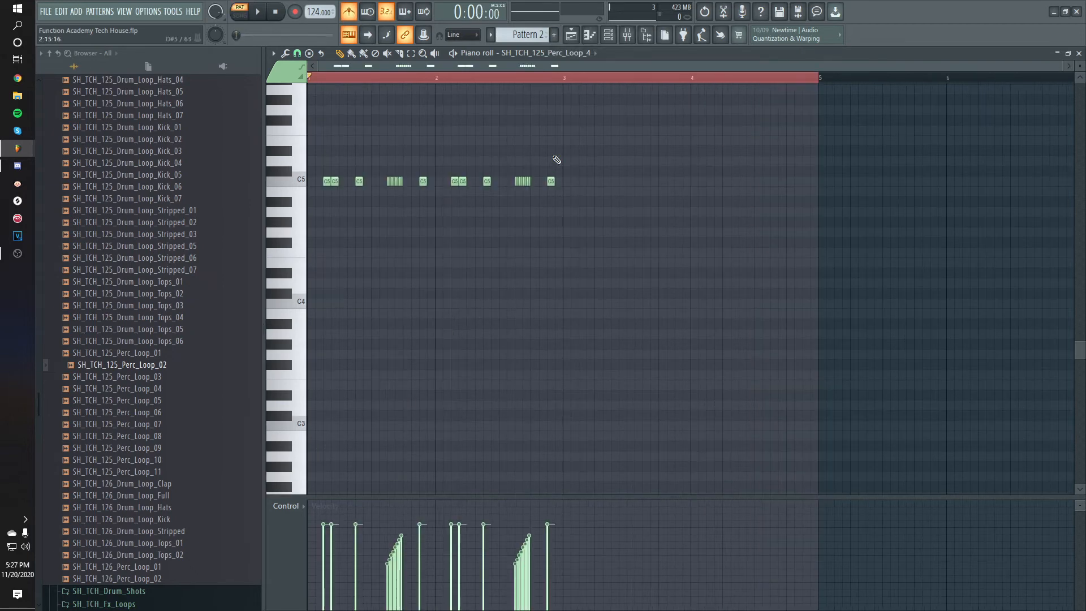
key("space")
key("space")
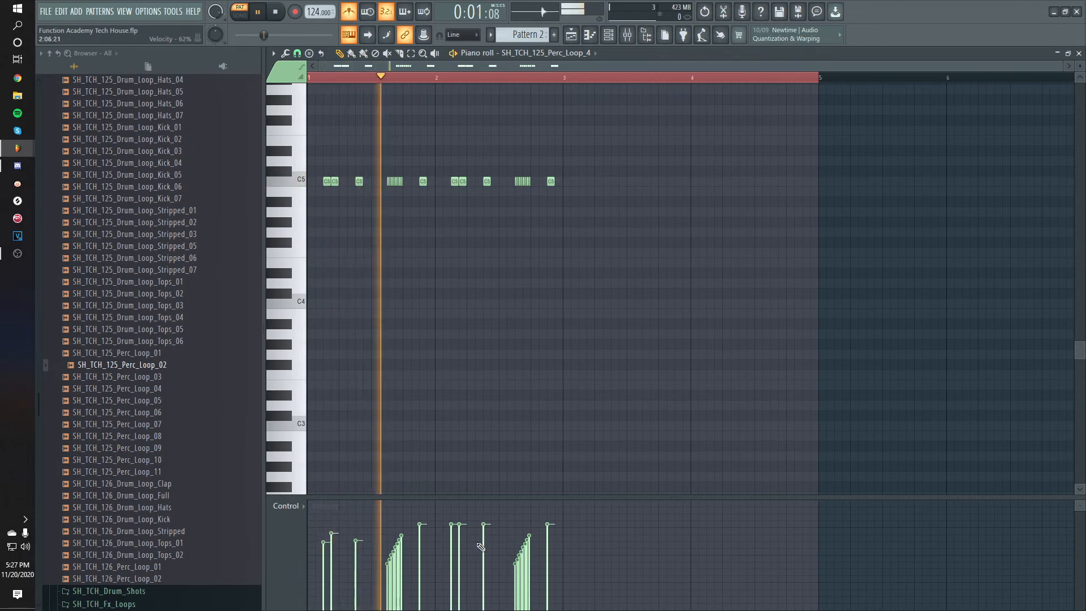
Step: Lower the velocities of the second bar's single notes to slightly different levels, leaving the roll's rising velocities
left_click_drag(452, 542, 452, 543)
left_click(459, 537)
left_click(483, 546)
left_click(547, 549)
key("space")
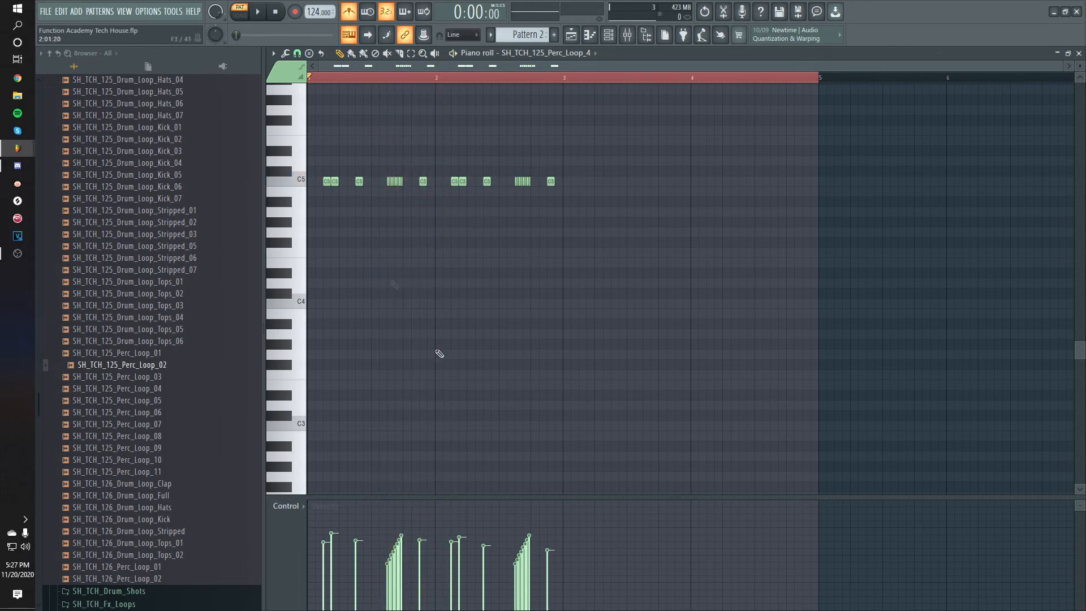
Step: Show note panning in the control lane and pan the first three notes alternately left, right and left
left_click(287, 506)
left_click(323, 536)
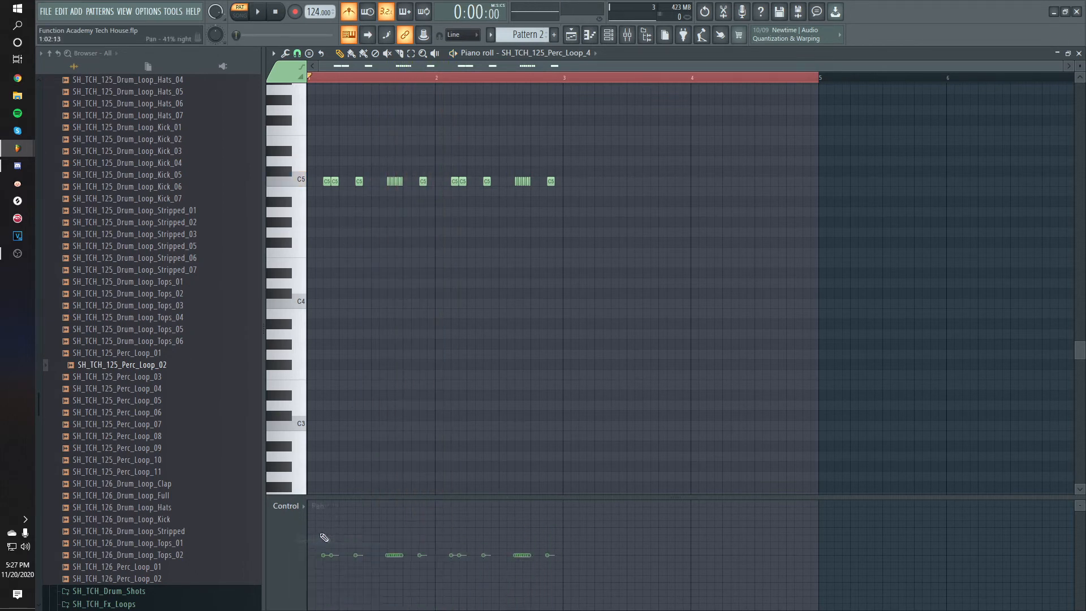
key("space")
left_click(356, 563)
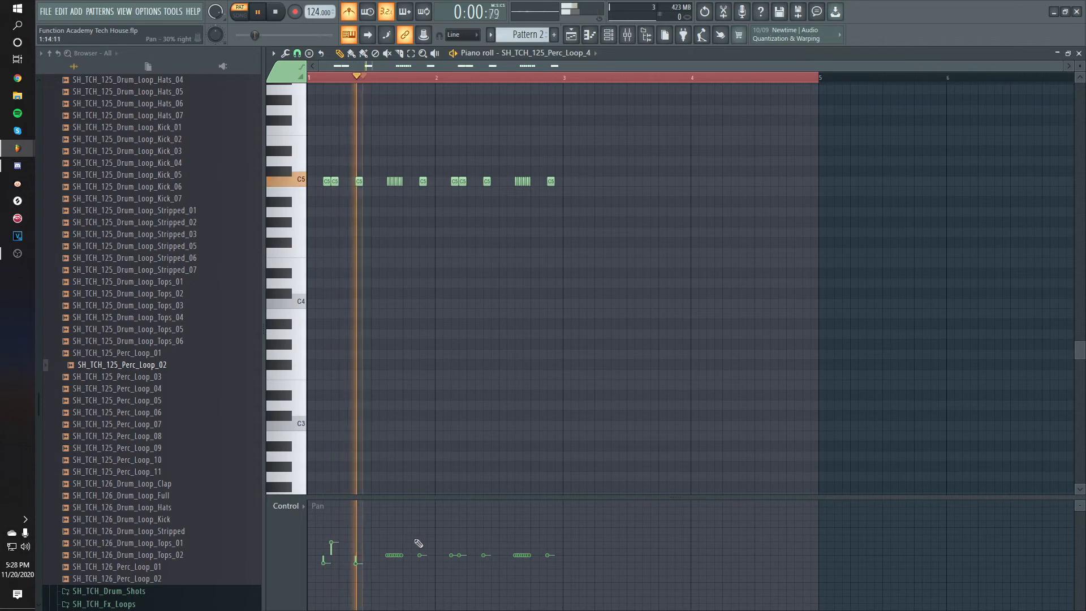
key("space")
key("space")
Step: Ramp the panning of both rolls rightward and pan the remaining single notes before the last one alternately left and right
mouse_move(387, 553)
left_mouse_down()
mouse_move(416, 529)
mouse_move(412, 514)
left_mouse_up()
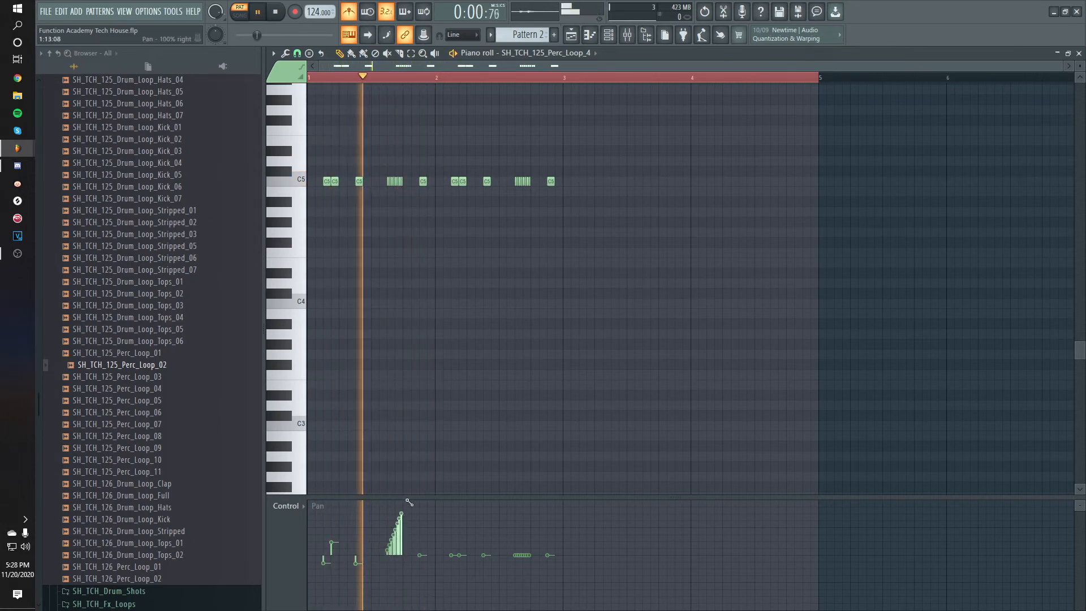
key("space")
key("space")
left_click(419, 567)
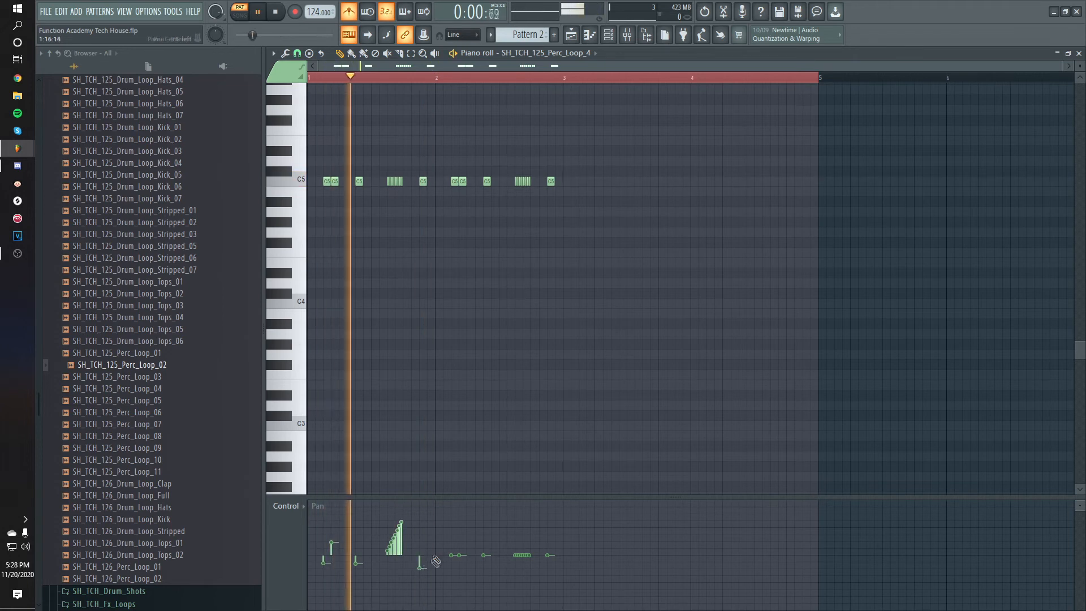
mouse_move(452, 554)
left_mouse_down()
mouse_move(457, 566)
mouse_move(460, 547)
mouse_move(529, 527)
left_mouse_up()
left_click(484, 566)
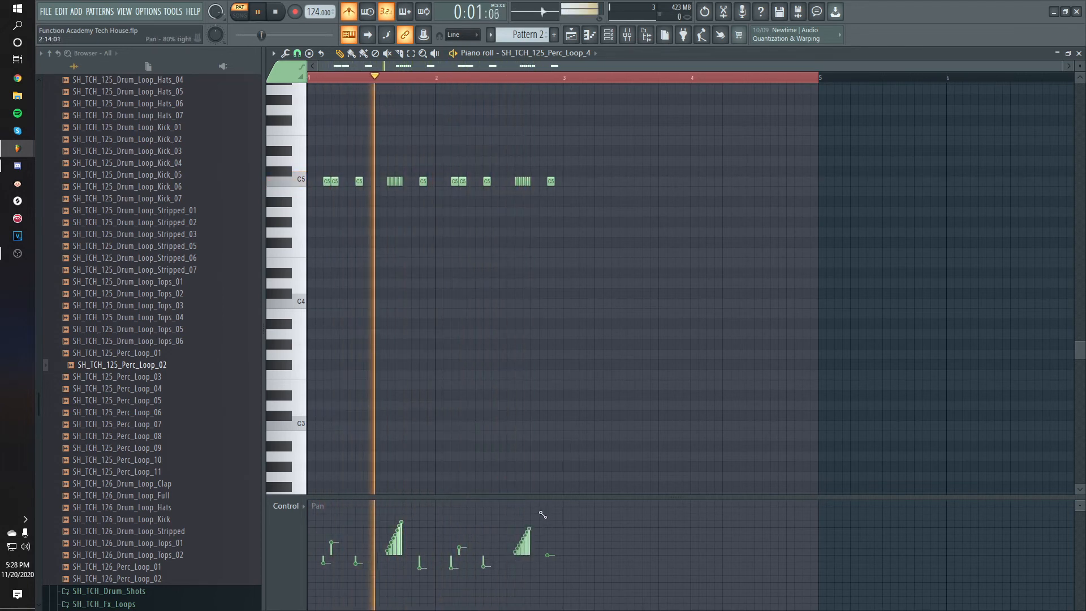
Step: Soften the first roll's rightward pan ramp and the following note's left pan, and pan the last note slightly right
left_click_drag(385, 554, 420, 515)
left_click(420, 556)
left_click(548, 550)
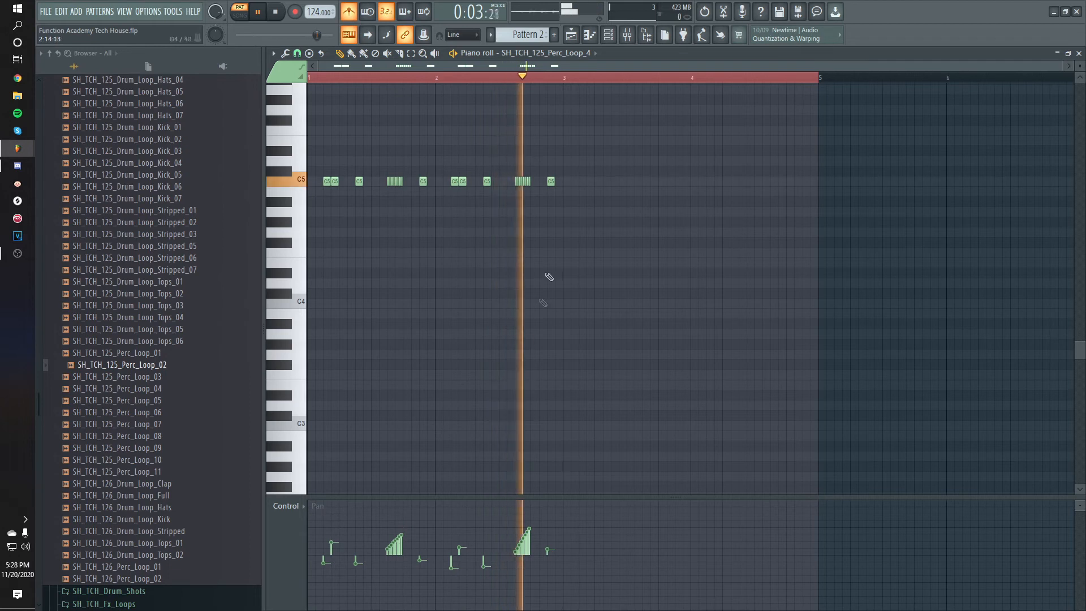
key("space")
Step: Replace the percussion loop clip on Track 12 with two consecutive Pattern 2 clips from bar 5 to bar 9 and play the arrangement
left_click(572, 37)
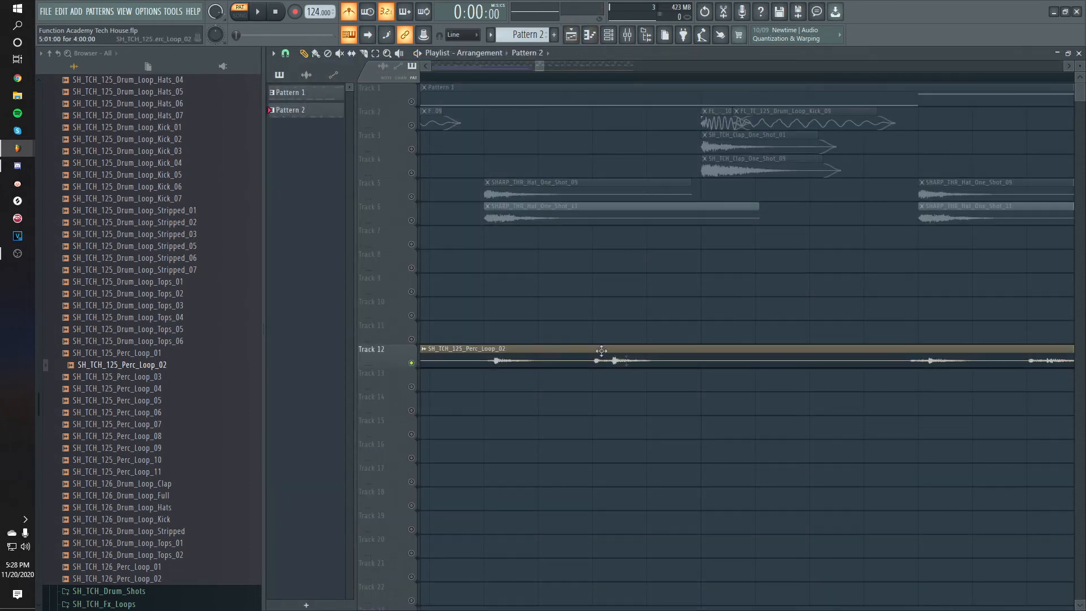
scroll(474, 378, "down", 8)
right_click(467, 352)
left_click(479, 353)
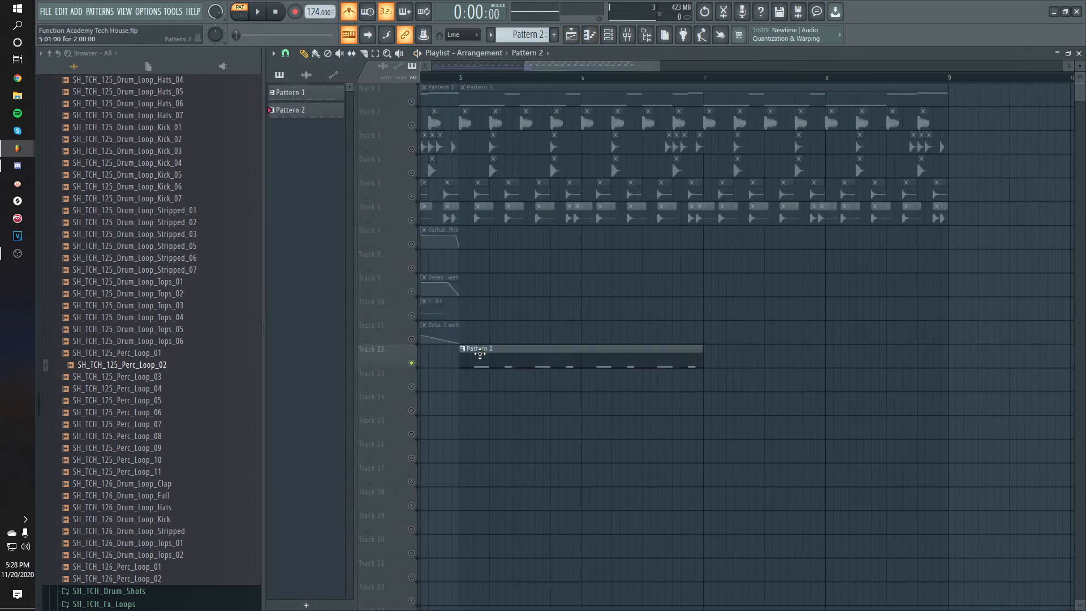
left_click(708, 362)
key("space")
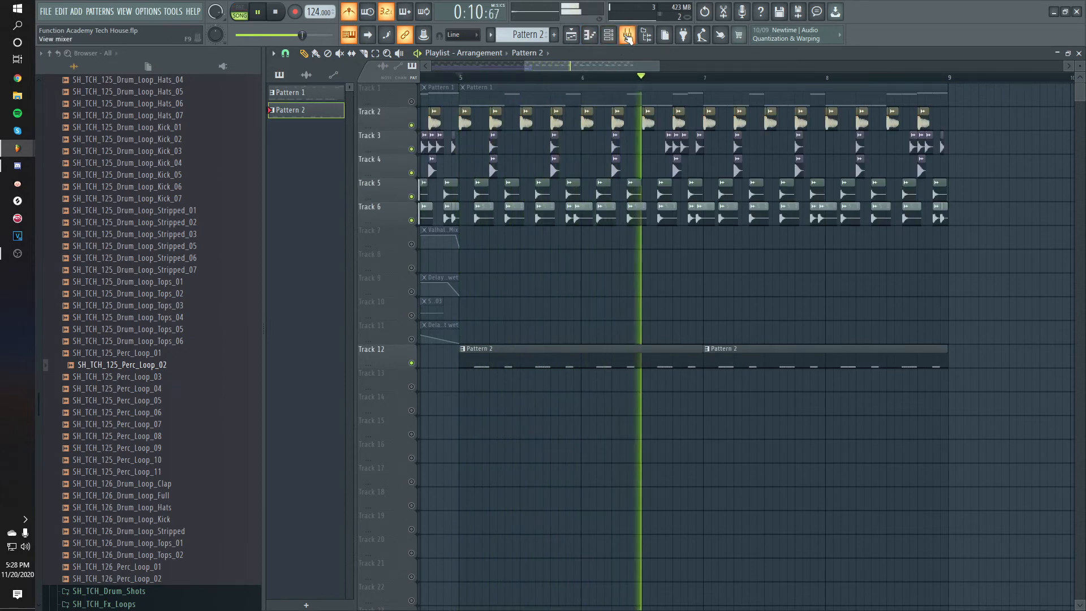
key("F9")
key("F9")
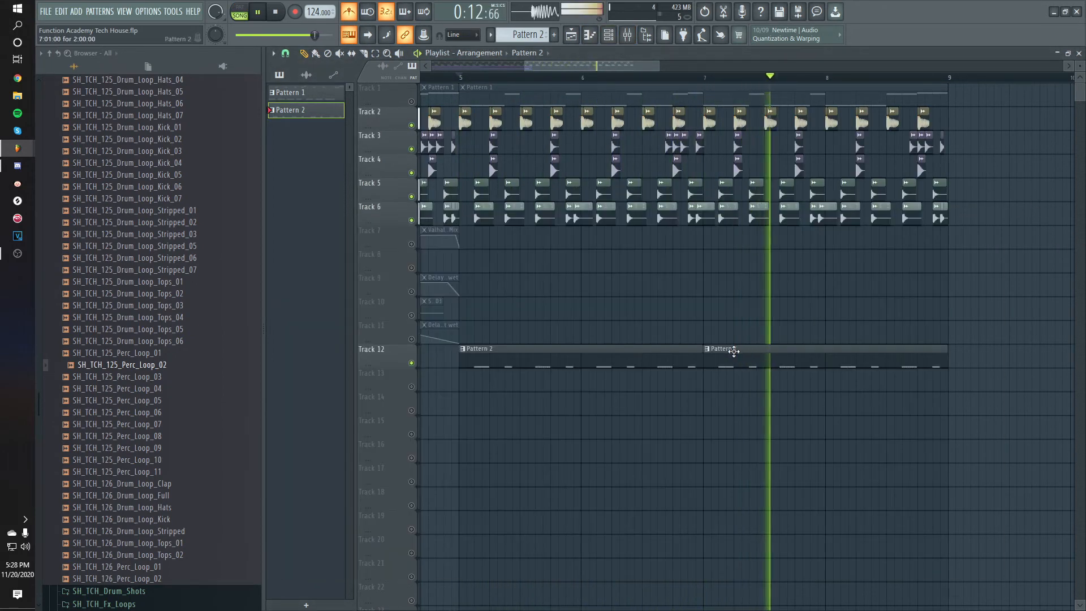
Step: Route the SH_TCH_125_Perc_Loop_4 sampler to its own mixer track, named Perc and placed directly after the Crash track
double_click(729, 352)
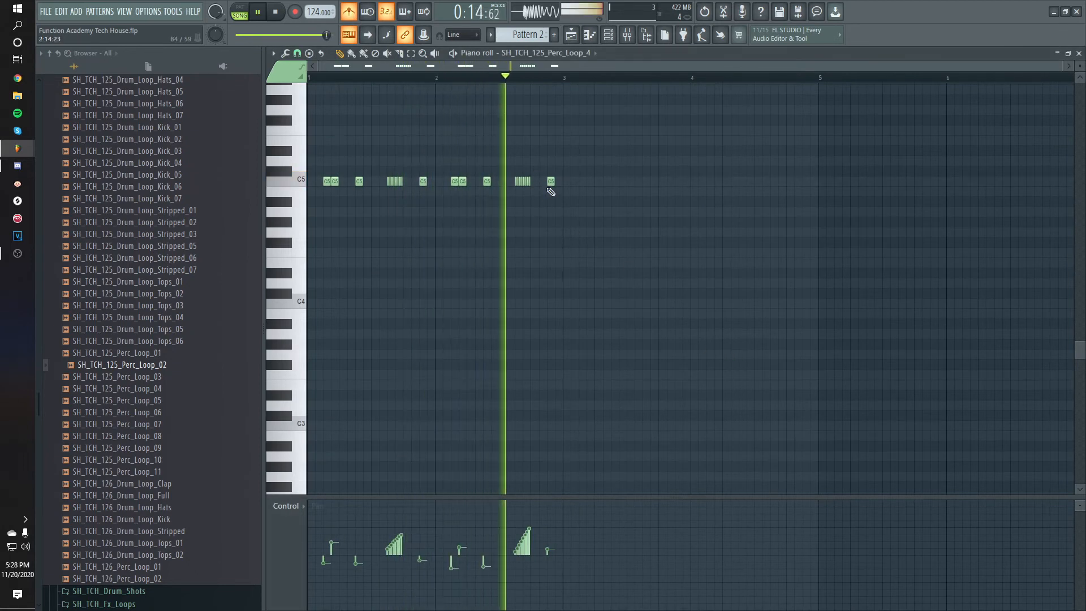
key("space")
double_click(592, 150)
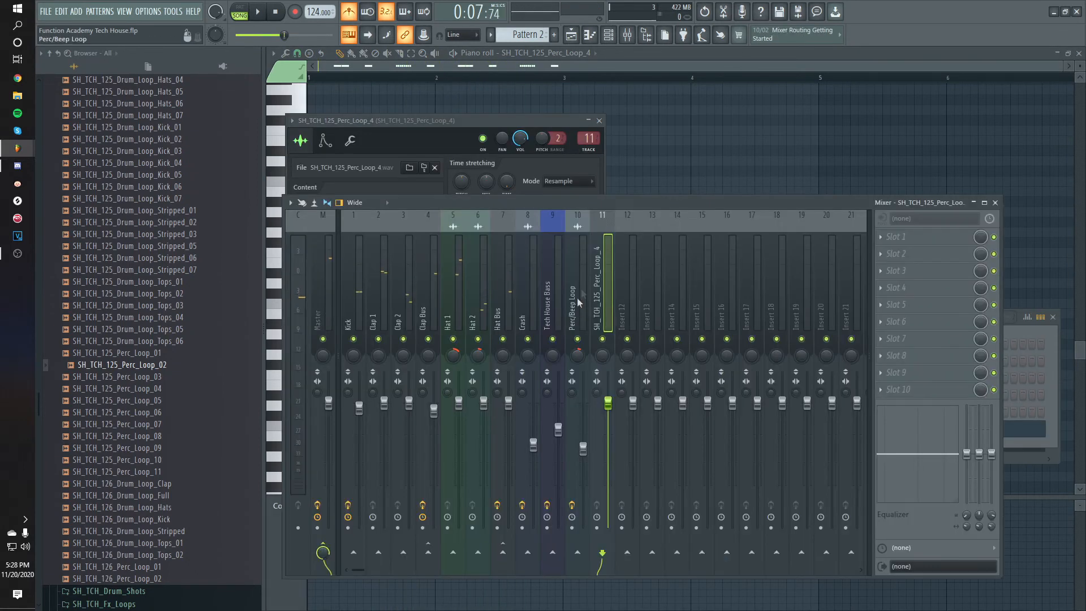
key("F2")
type("PEr")
type("c")
type("Perc")
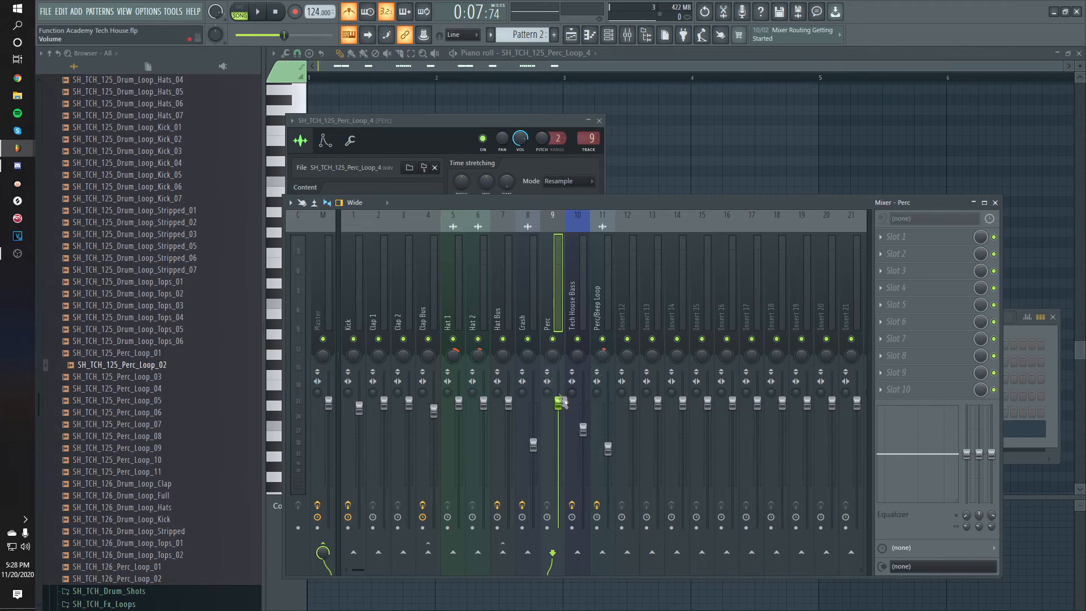
Step: Add Fruity Parametric EQ 2 to the Perc mixer track and high-pass its low frequencies with band 1
left_click(898, 239)
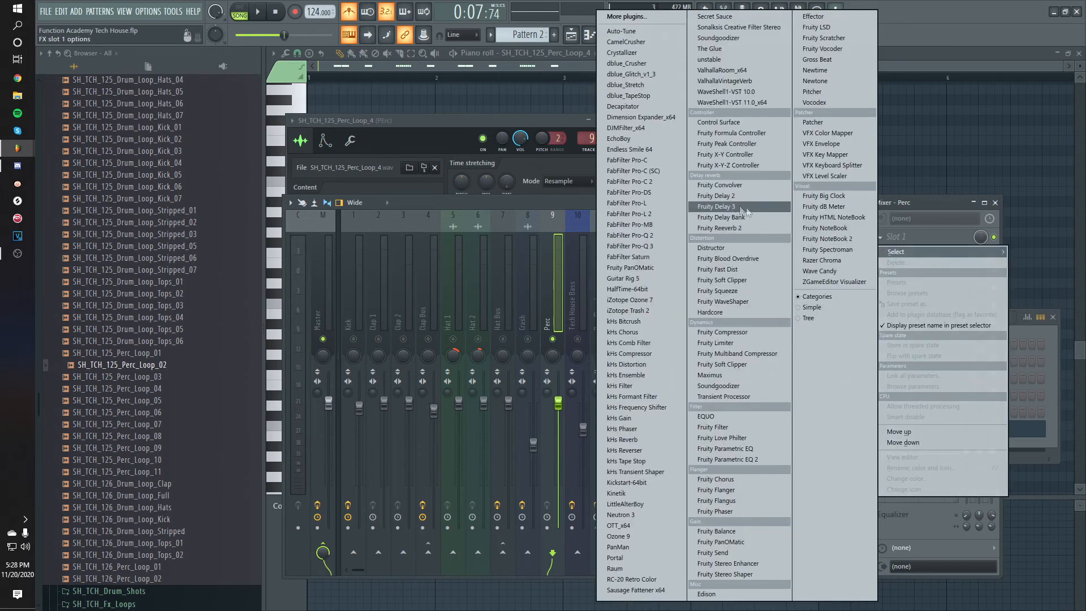
left_click(725, 454)
key("space")
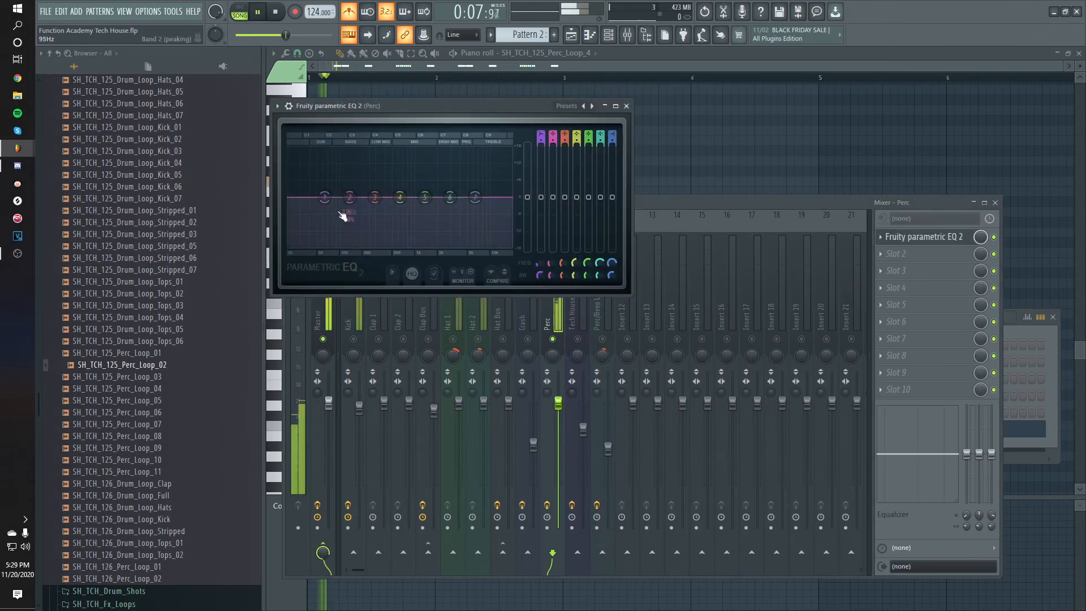
left_click_drag(334, 213, 375, 253)
key("space")
scroll(540, 134, "down", 1)
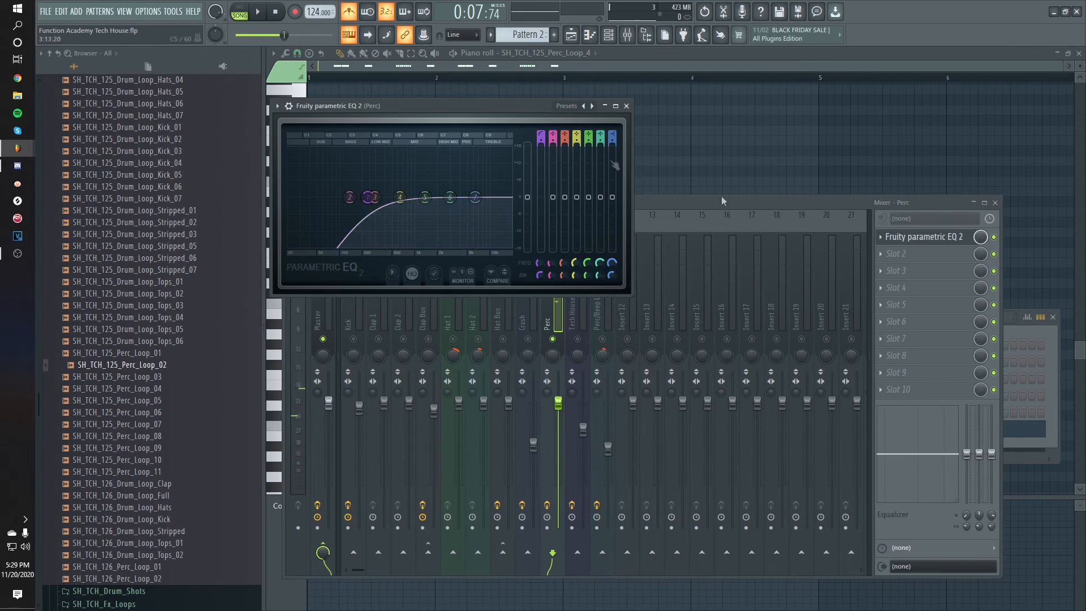
Step: Add ValhallaVintageVerb to the second effect slot of the Perc mixer track
left_click(901, 256)
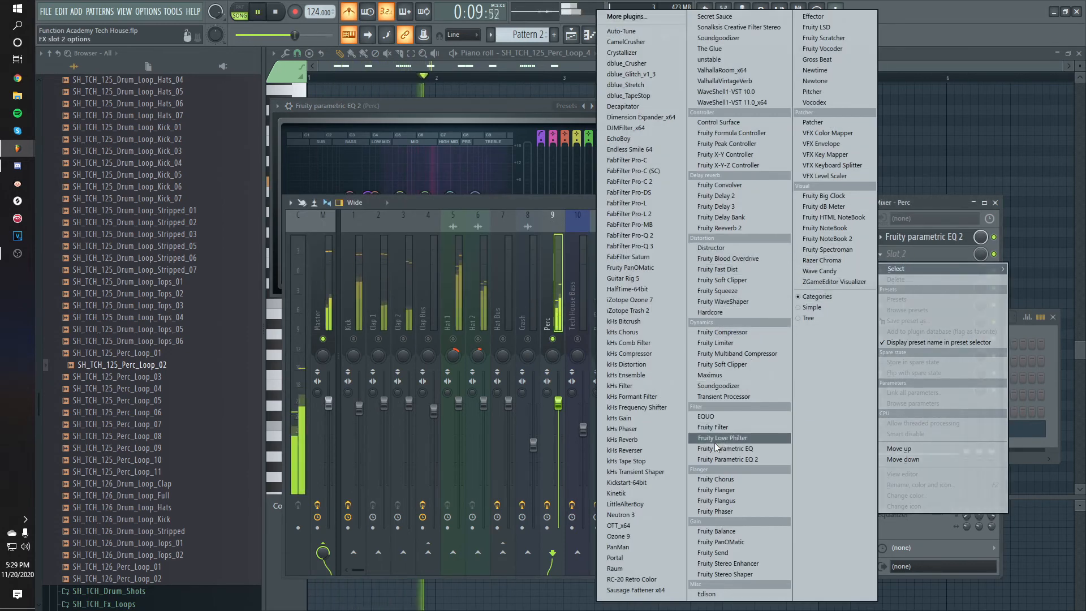
left_click(725, 81)
key("space")
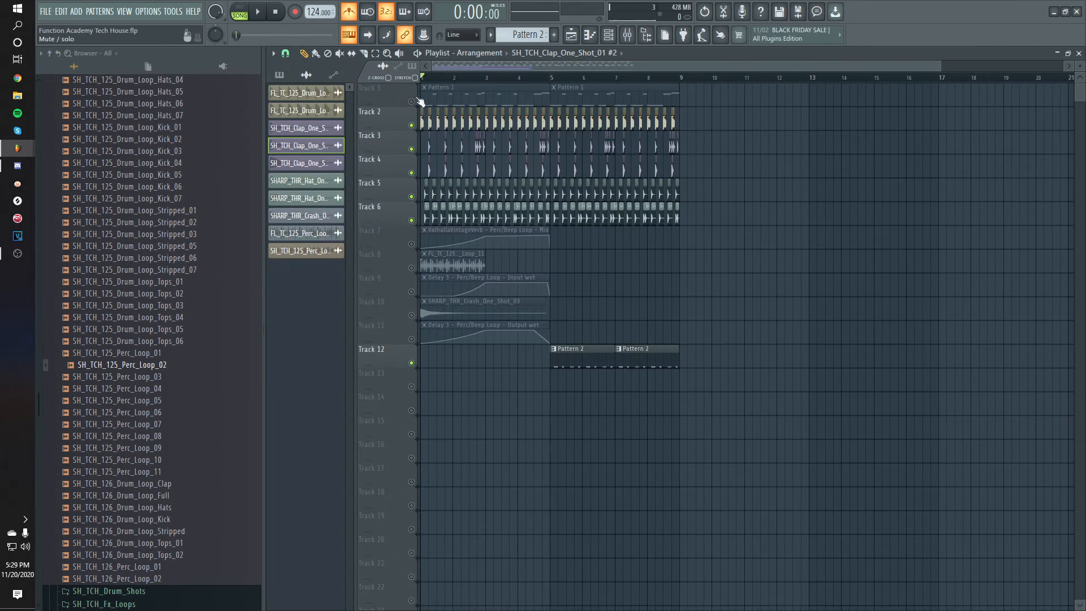
Step: Unmute all playlist tracks and listen to the full arrangement
right_click(415, 100)
right_click(414, 100)
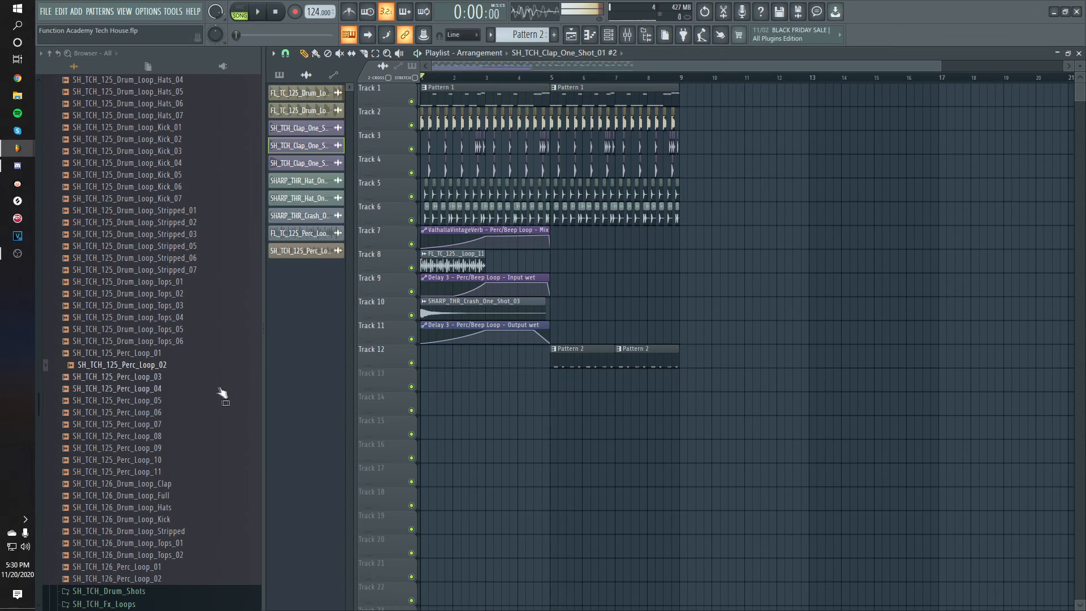
key("space")
Step: Load SH_TCH_Perc_One_Shot_21 from the SH_TCH_Drum_Shots folder into a new sampler channel and show the channel rack
scroll(138, 455, "up", 15)
left_click(134, 475)
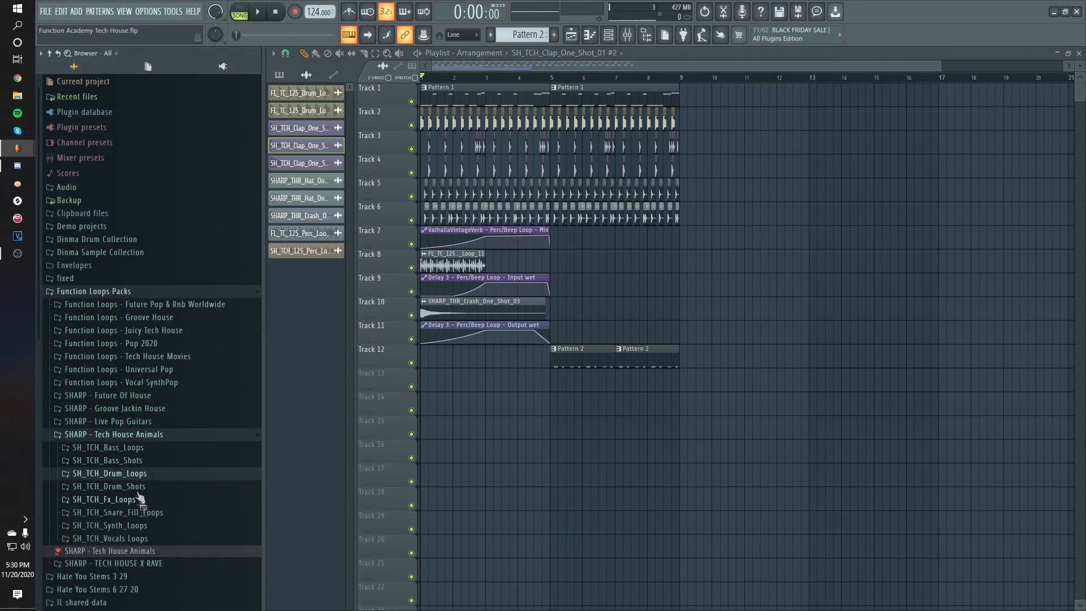
left_click(133, 486)
scroll(138, 486, "down", 10)
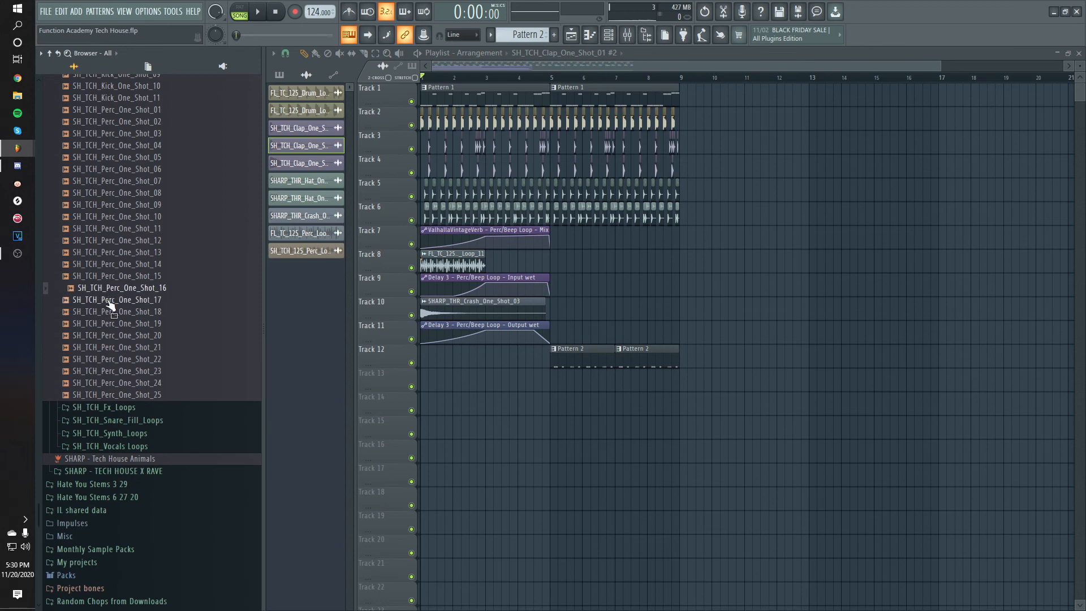
right_click(107, 353)
left_click(181, 409)
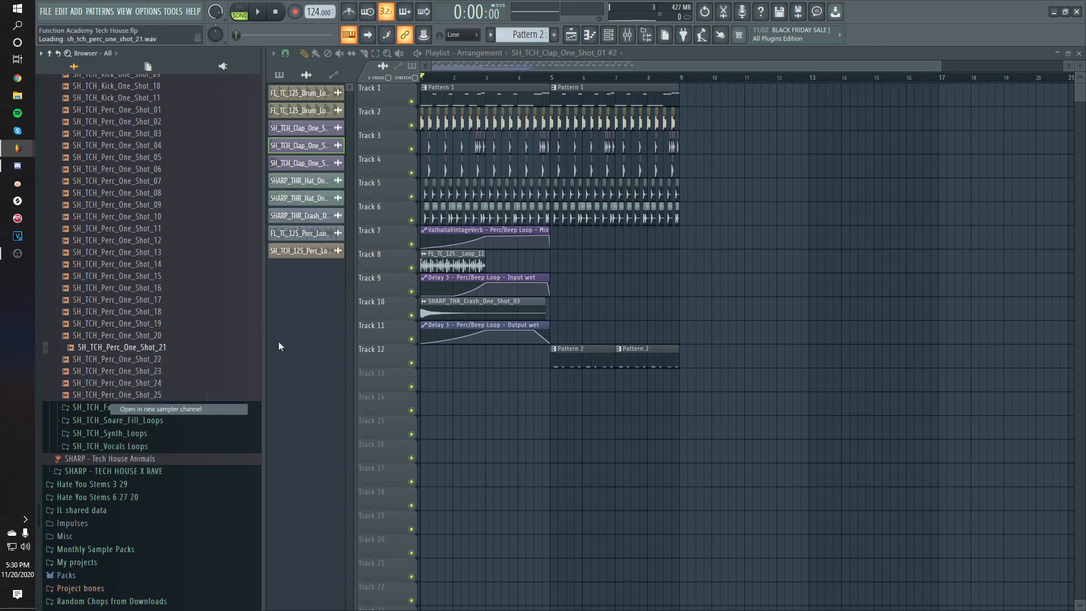
left_click(610, 35)
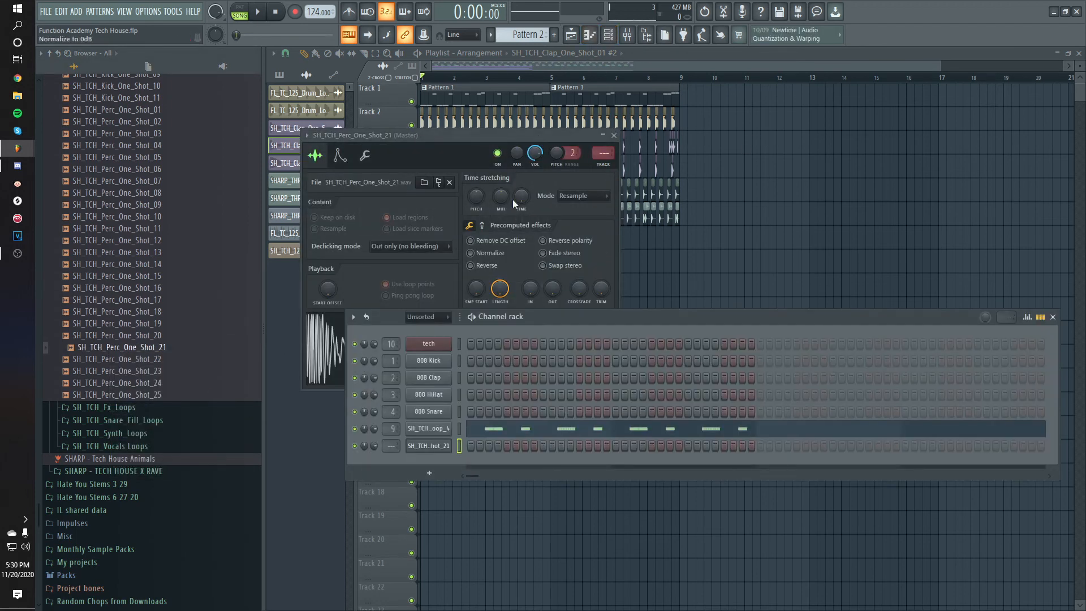
Step: Create Pattern 3 with eight C5 sixteenth-step notes for the new one-shot, panned alternately left and right, and play it
left_click(555, 35)
right_click(448, 442)
left_click(483, 441)
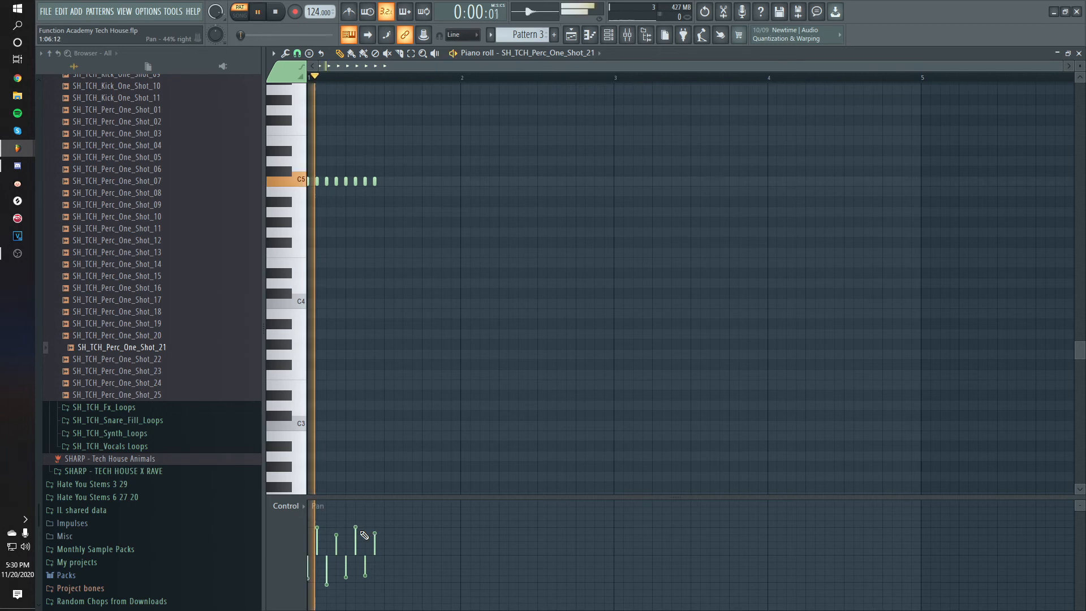
key("space")
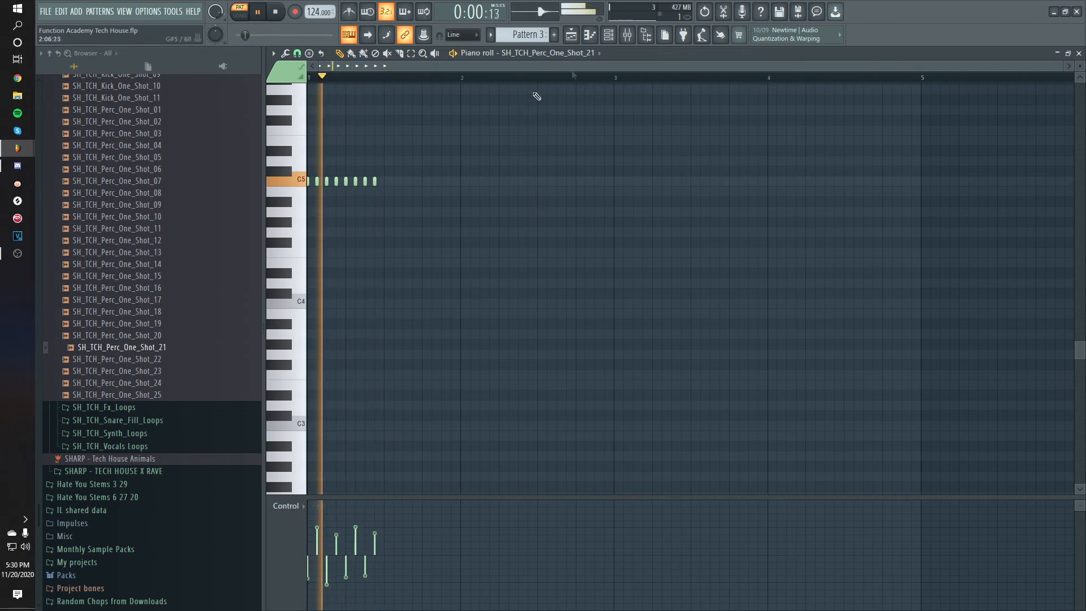
Step: Route the one-shot sampler to its own mixer track, named Perc 2 and moved directly after Perc
left_click(608, 35)
key("space")
left_click(603, 164)
right_click(628, 270)
left_click(656, 226)
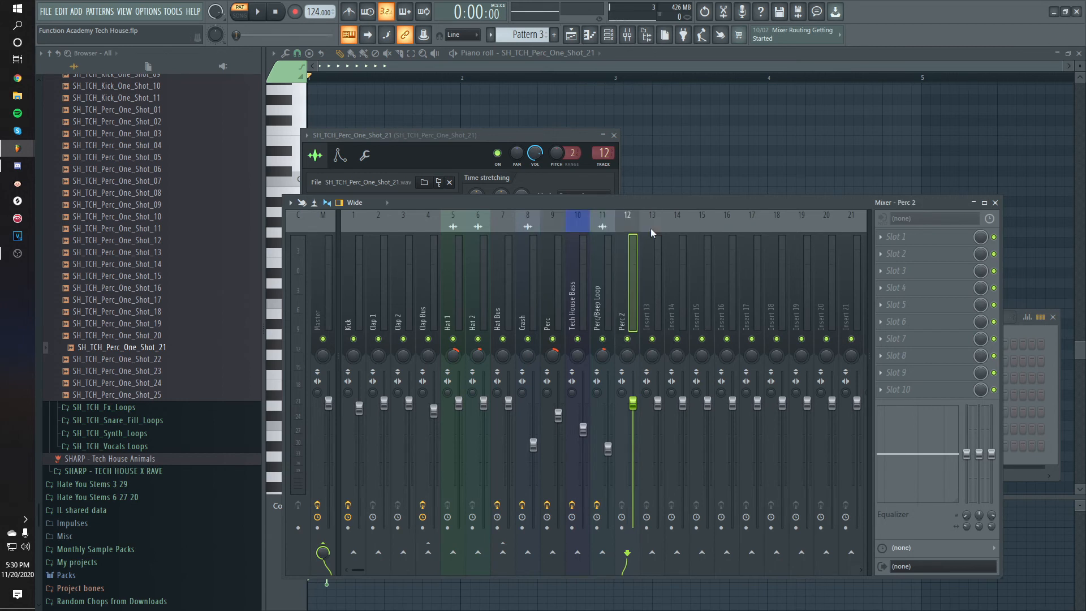
key("alt+Left")
key("alt+Left")
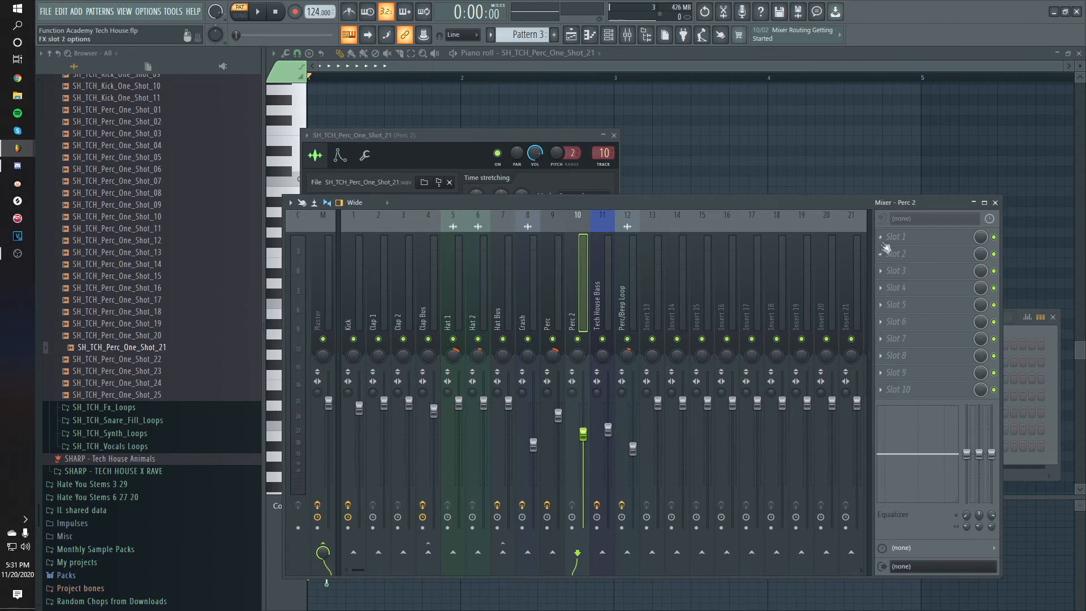
Step: Add Fruity Parametric EQ 2 to the Perc 2 track and high-pass its lows with band 1 during playback
left_click(900, 237)
key("space")
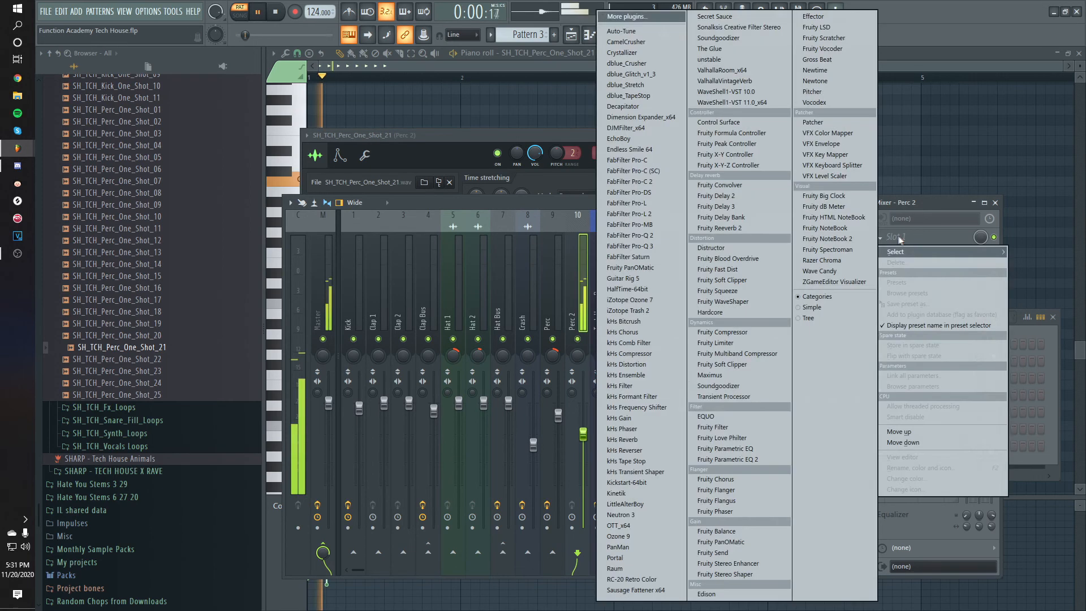
left_click(780, 459)
left_click_drag(402, 274, 397, 275)
left_click_drag(571, 167, 571, 181)
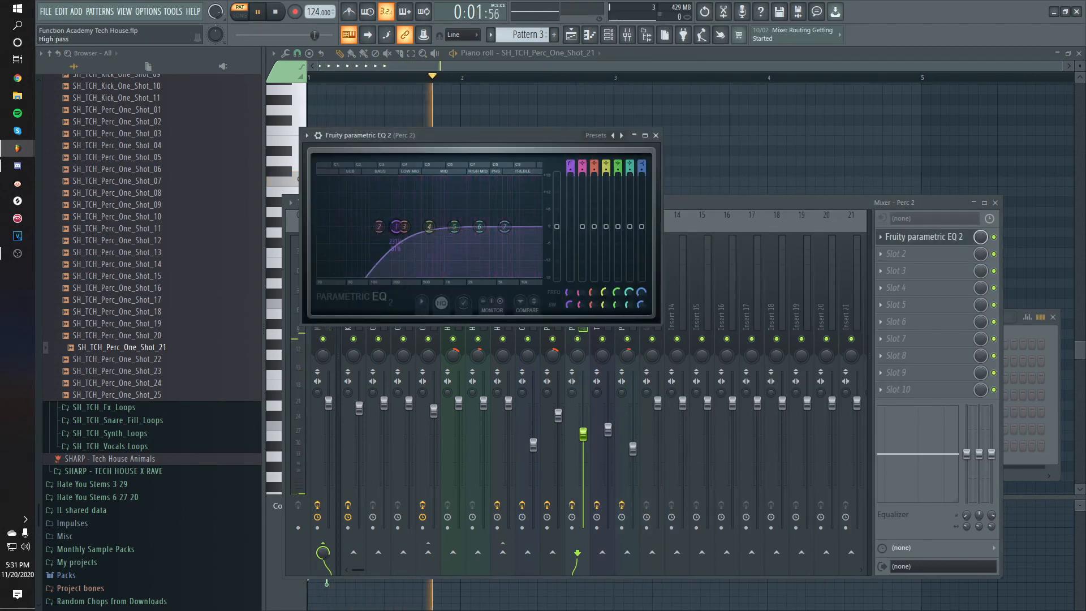
Step: Add ValhallaVintageVerb to Perc 2 with Plate mode, 0.39 s decay, 1270 Hz low cut and a low mix
left_click(900, 253)
left_click(730, 85)
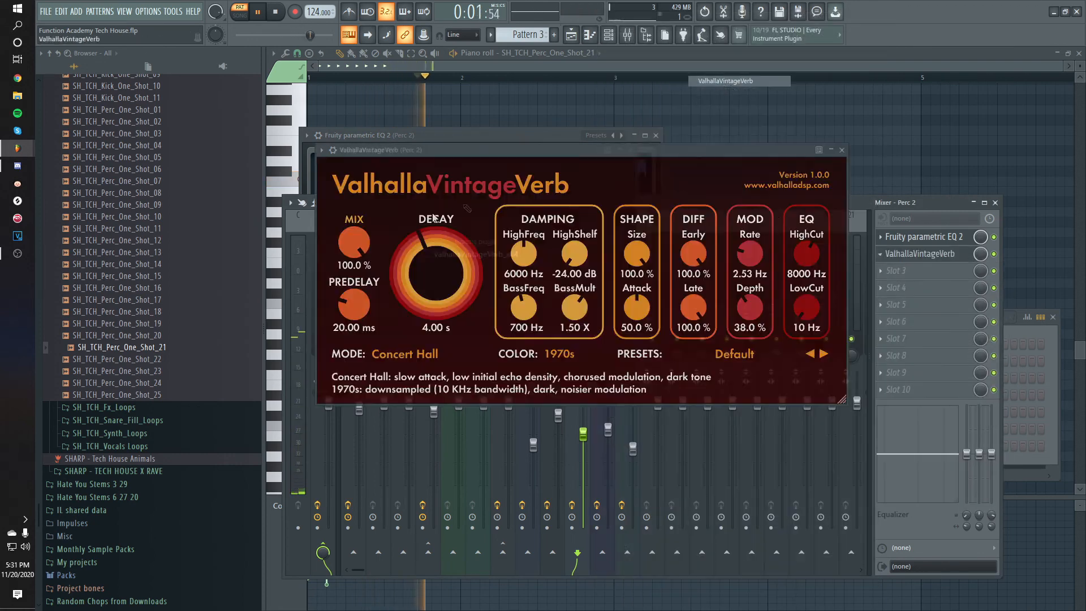
left_click_drag(356, 241, 356, 344)
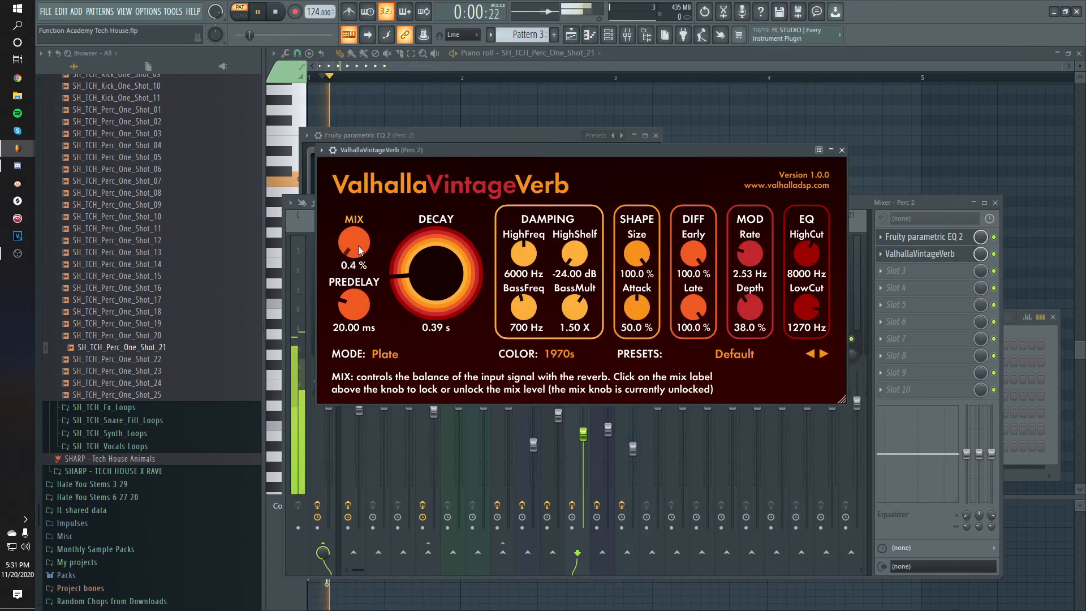
left_click_drag(358, 246, 357, 242)
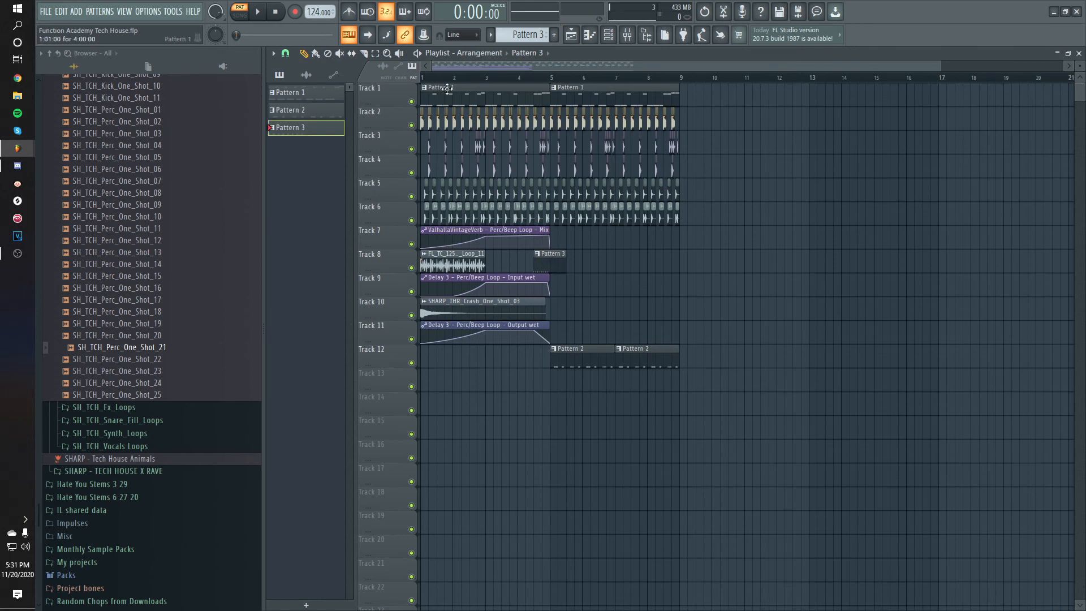
Step: Trim the Pattern 3 clip on Track 8 to the last half bar before bar 5 and play the arrangement
left_click_drag(566, 264, 548, 262)
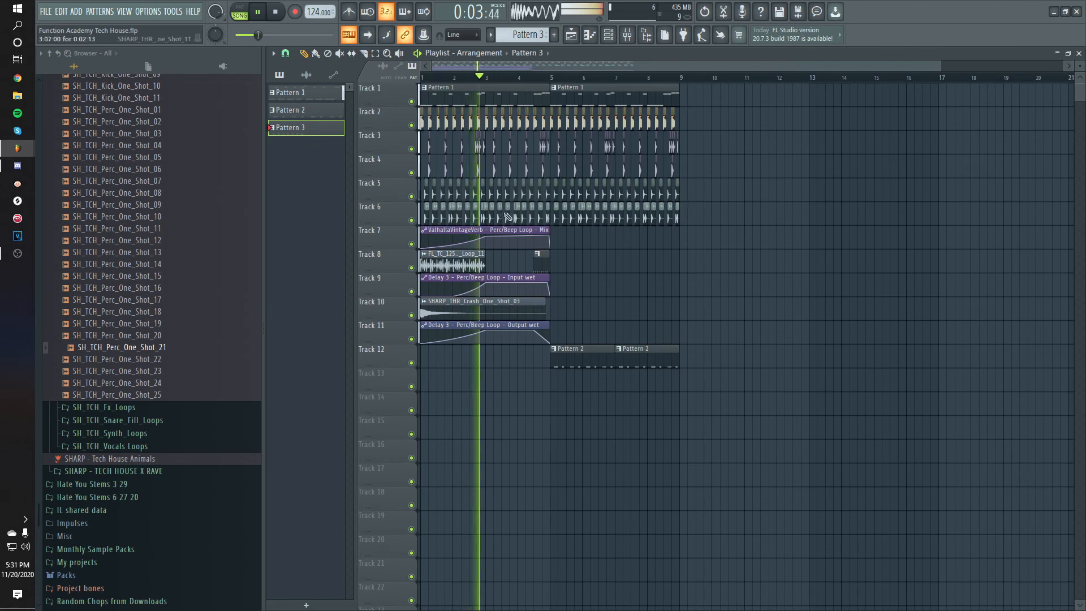
scroll(574, 289, "up", 5)
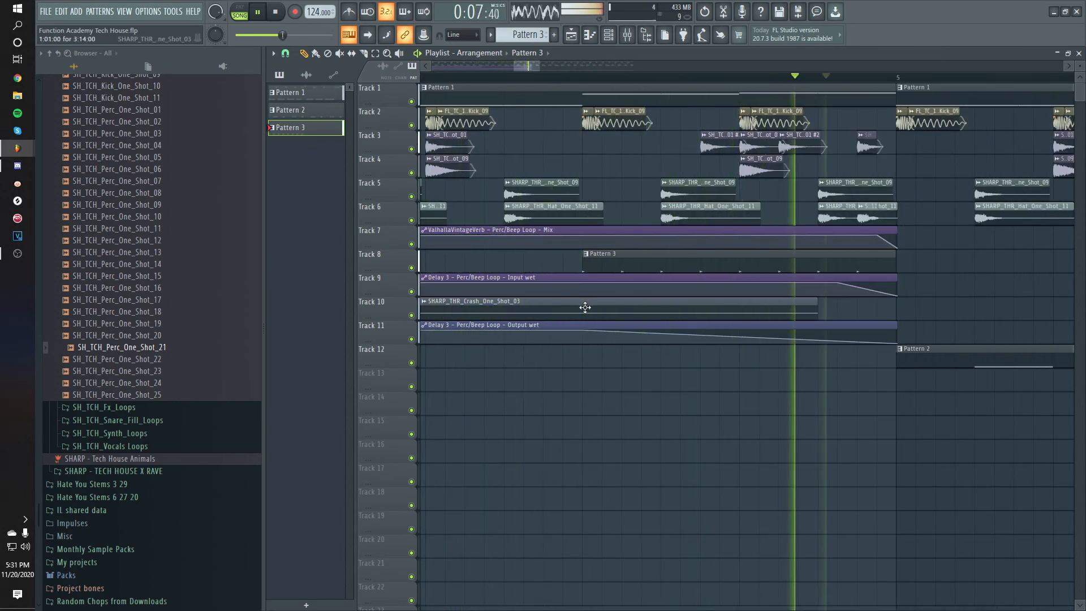
scroll(584, 305, "down", 4)
Step: Raise the Perc 2 mixer track's volume in small amounts while listening to it in the arrangement
left_click(628, 37)
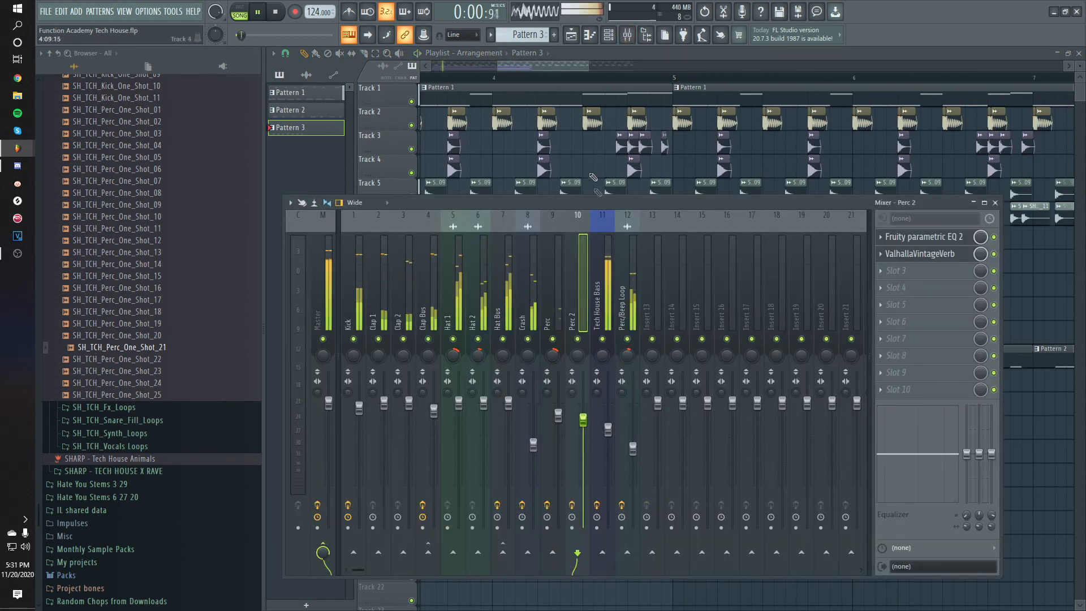
left_click(995, 203)
scroll(843, 340, "down", 5)
left_click(632, 30)
scroll(586, 421, "up", 2)
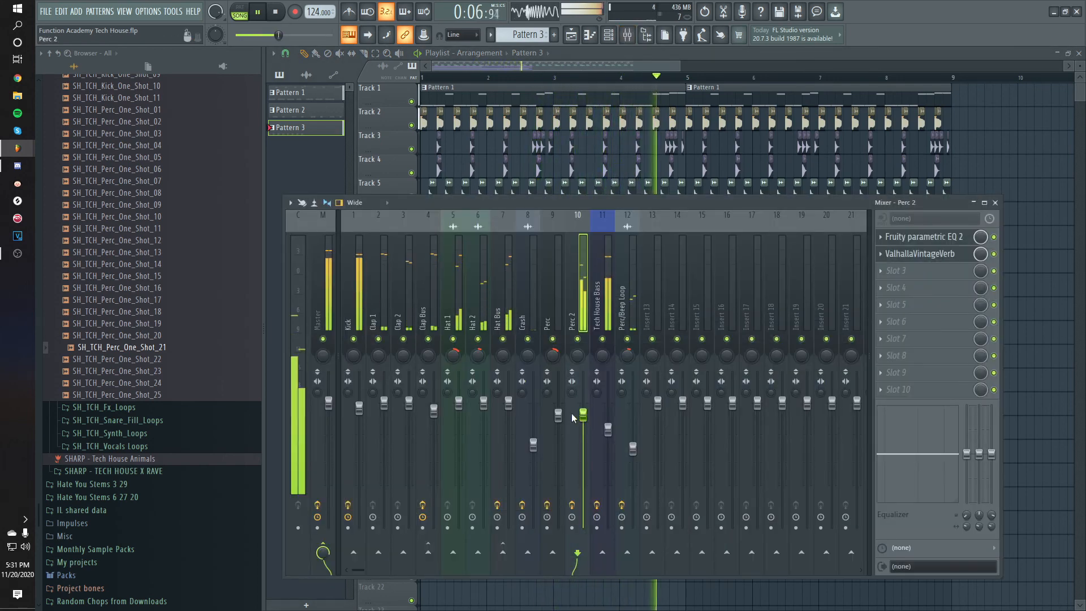
right_click(1043, 233)
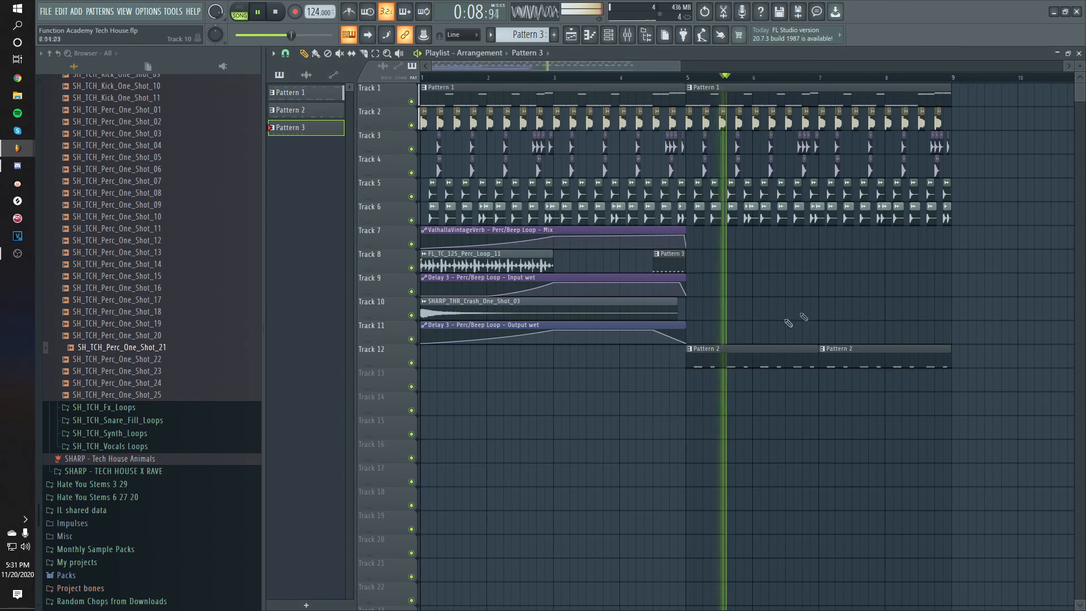
Step: Duplicate the Pattern 3 clip on Track 8 into the last half bar before bar 9
scroll(794, 320, "down", 1)
left_click_drag(618, 263, 834, 273)
key("space")
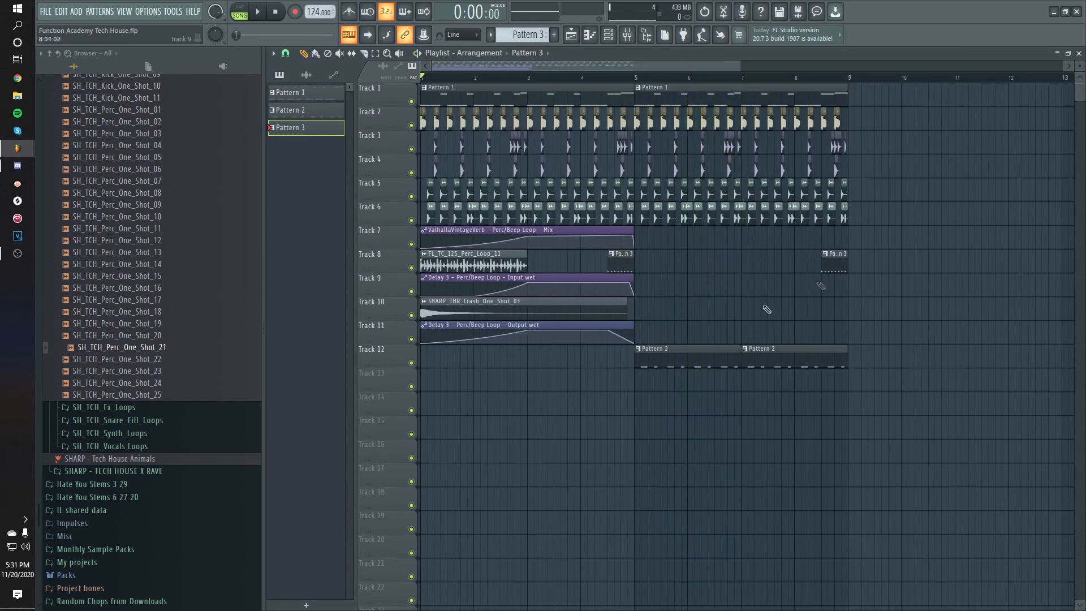
Step: Transpose all the Pattern 2 percussion notes down six semitones while the pattern plays, and return to the playlist
double_click(655, 361)
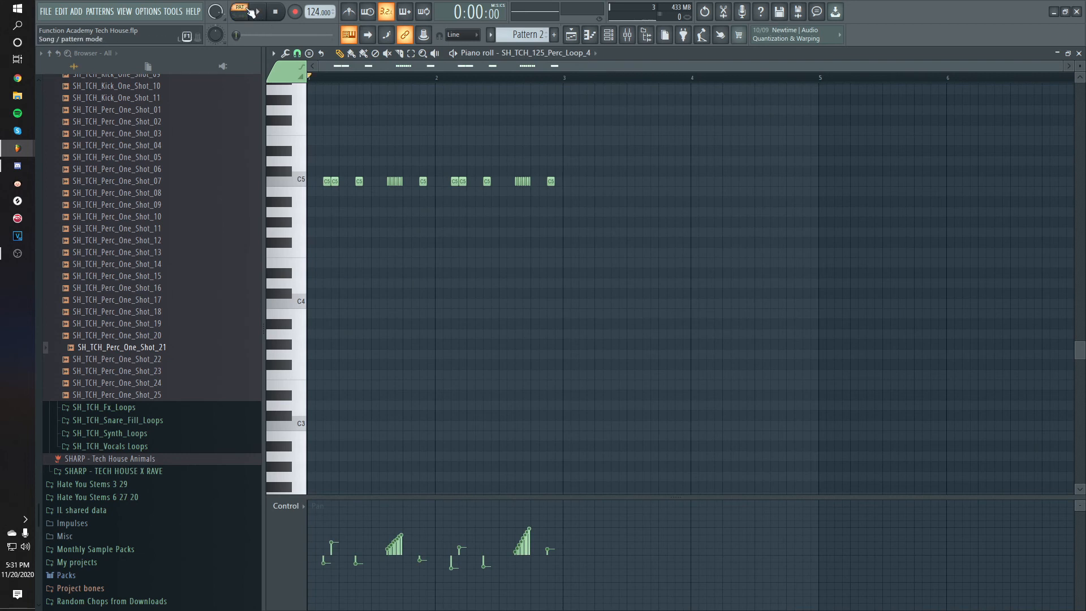
key("space")
key("ctrl+a")
key("Down")
key("Down")
key("Down")
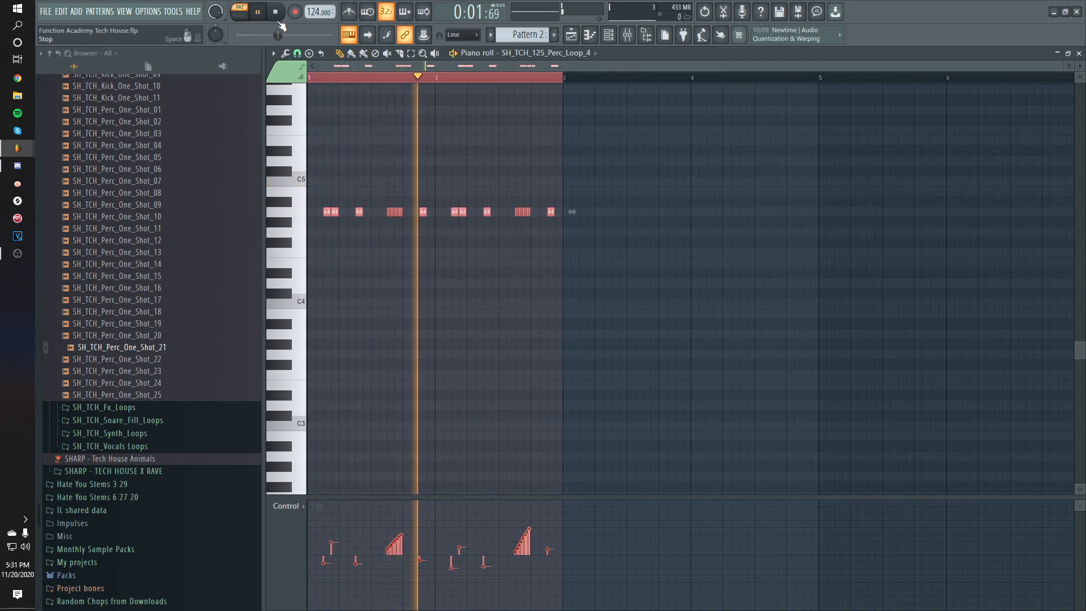
key("Down")
key("Down")
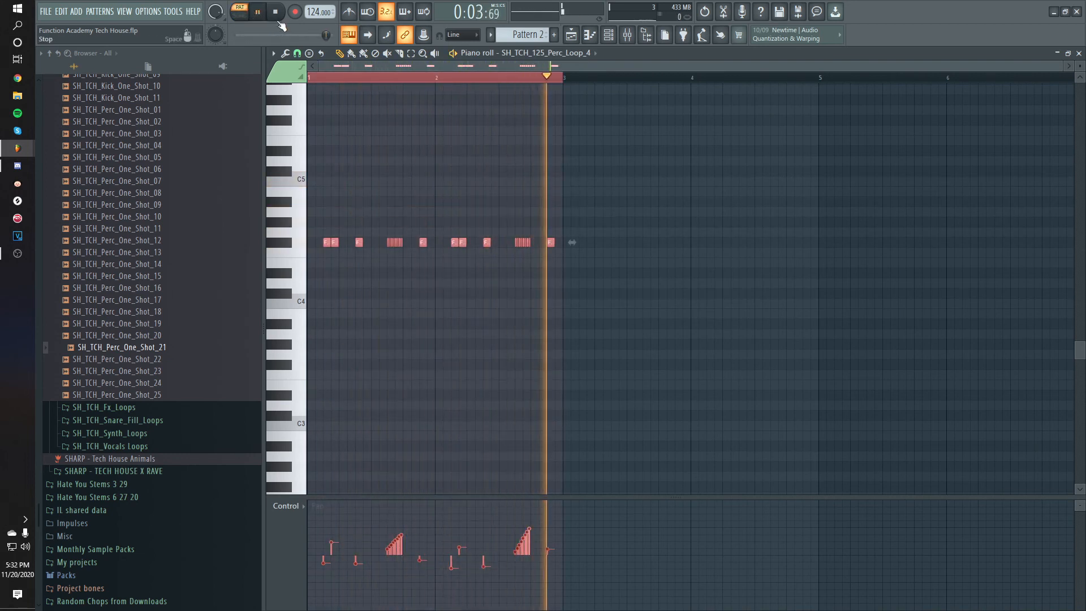
key("space")
left_click(571, 34)
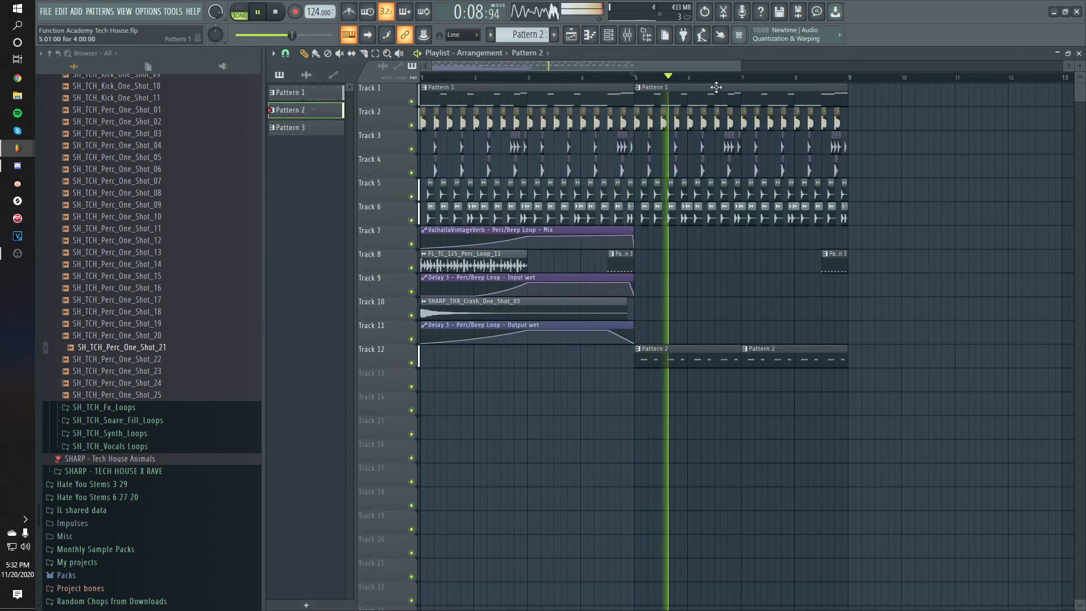
Step: Raise the Perc mixer track's volume slightly while listening to the arrangement
key("F9")
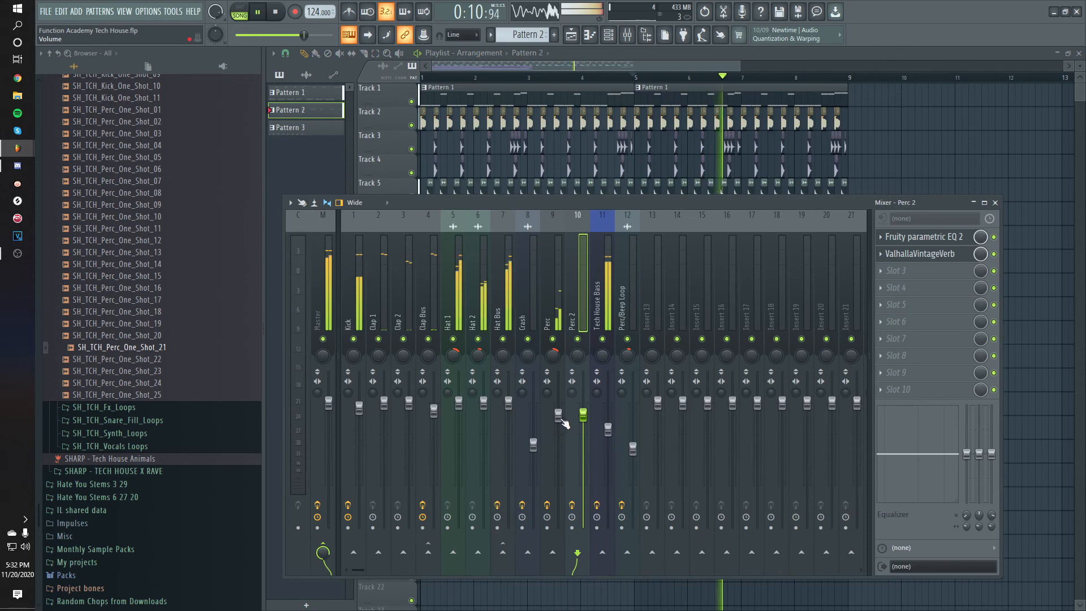
left_click_drag(559, 416, 559, 407)
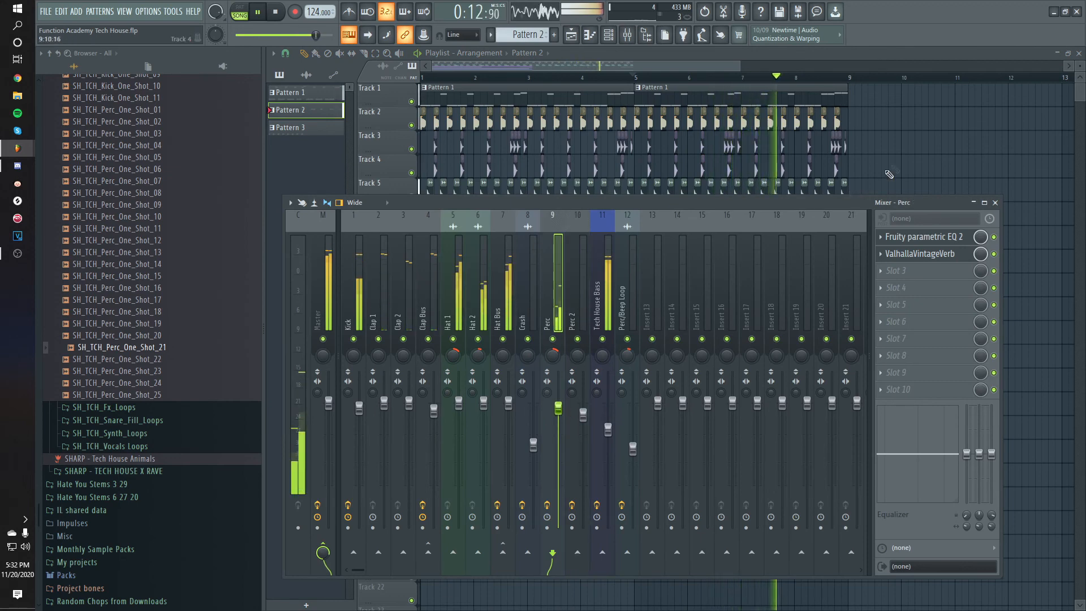
key("F9")
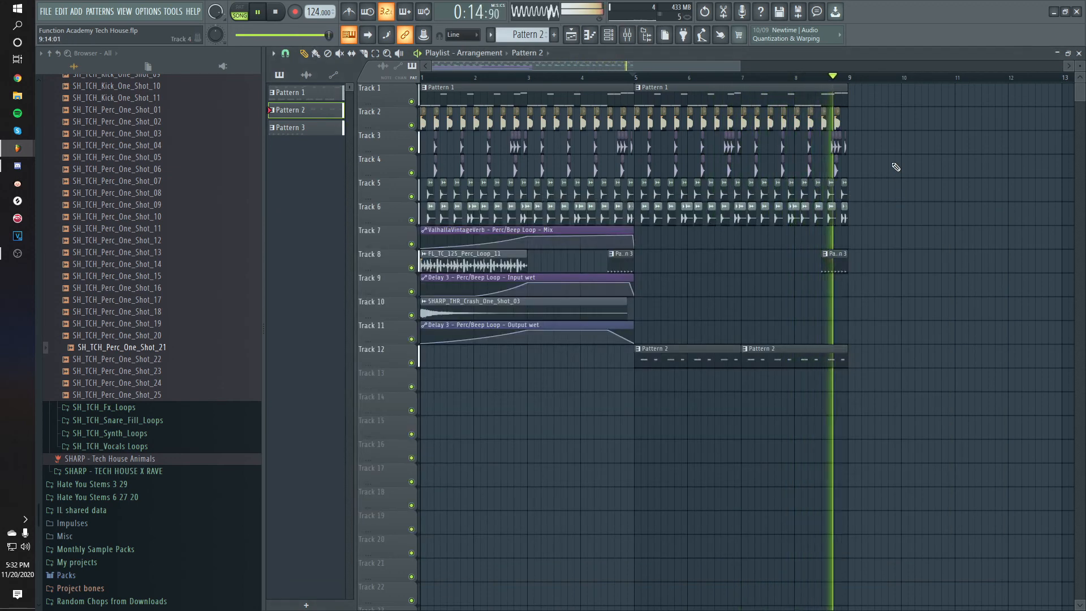
key("space")
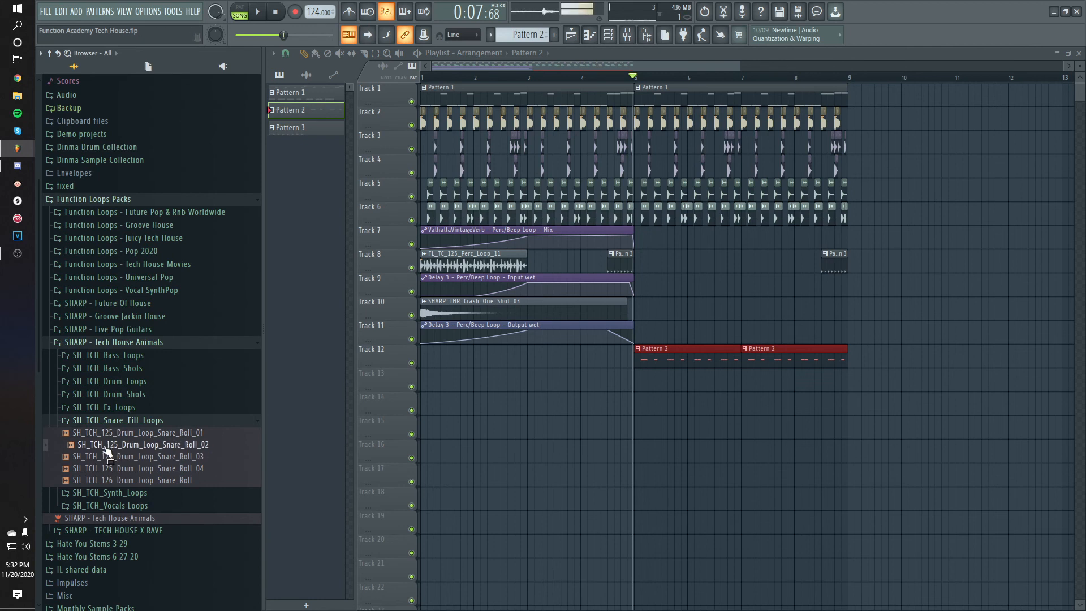
Step: Add SH_TCH_125_Drum_Loop_Snare_Roll_02 to the playlist, trimmed to half a bar and placed on Track 10 just before bar 9
left_click_drag(109, 447, 637, 378)
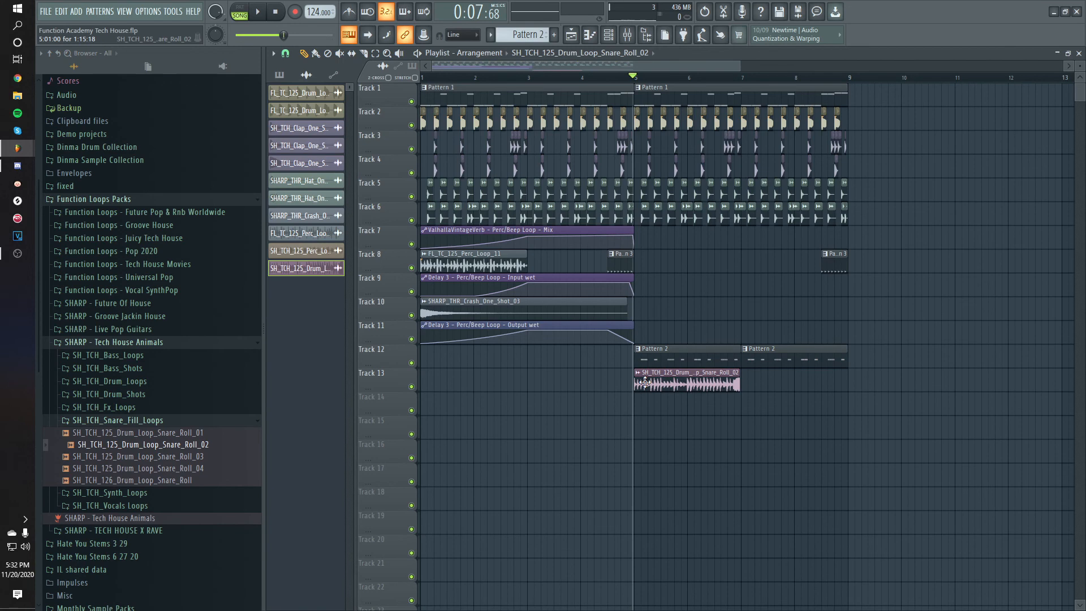
left_click(638, 373)
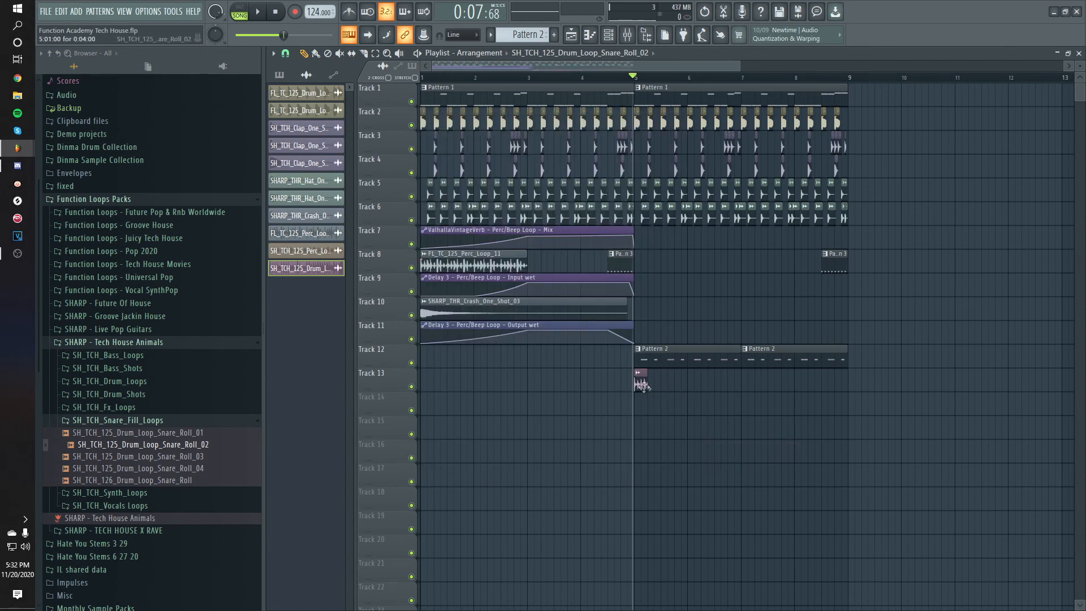
key("space")
left_click_drag(648, 390, 843, 310)
key("space")
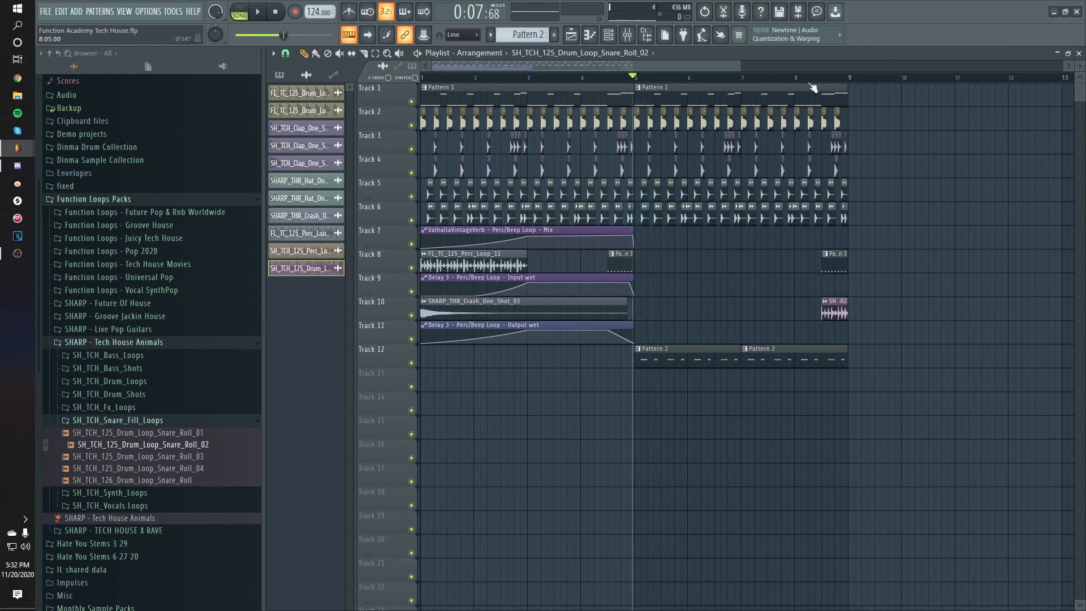
Step: Route the snare roll to a mixer track named Snare Fill and high-pass its lows with band 1 of Fruity Parametric EQ 2
key("space")
double_click(834, 309)
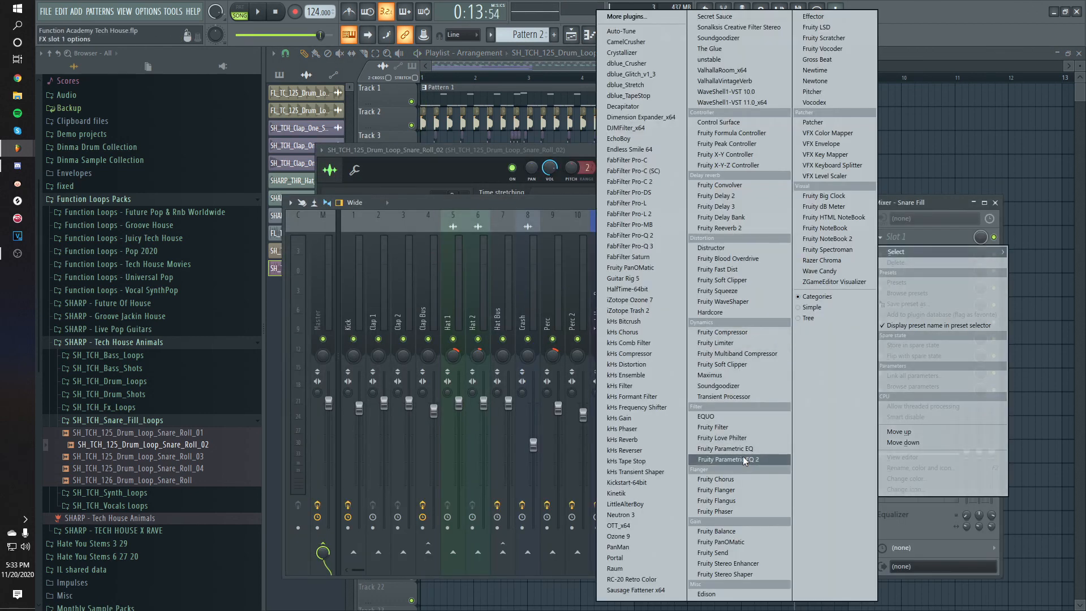
left_click(742, 458)
left_click_drag(384, 263, 434, 306)
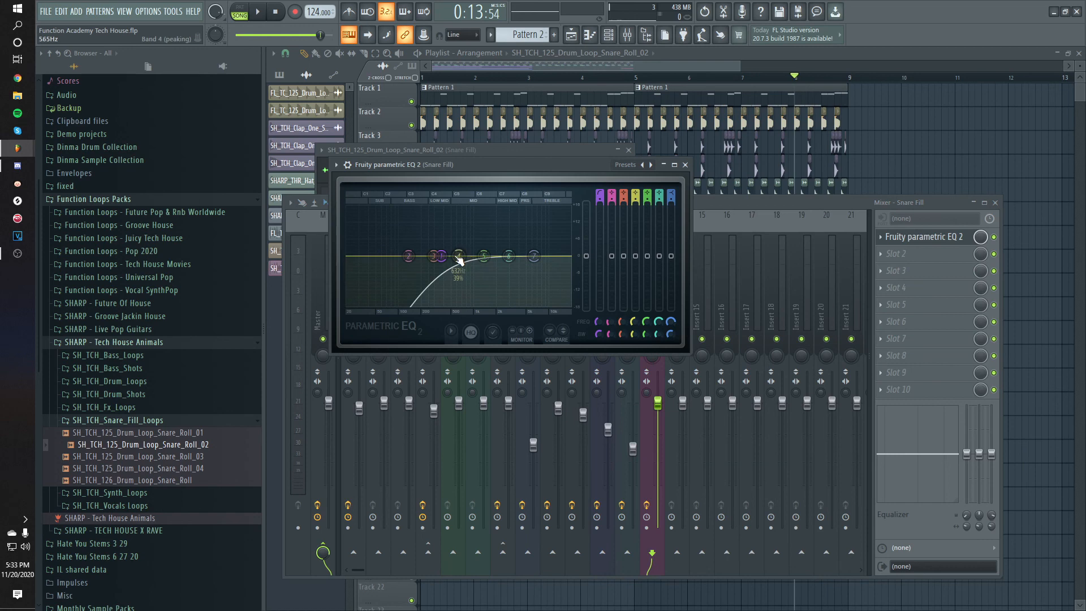
Step: Audition the snare fill from the last half bar before bar 9 and lower the Snare Fill mixer volume to about -5.6 dB
key("space")
left_click(822, 78)
key("space")
key("space")
key("space")
left_click(627, 34)
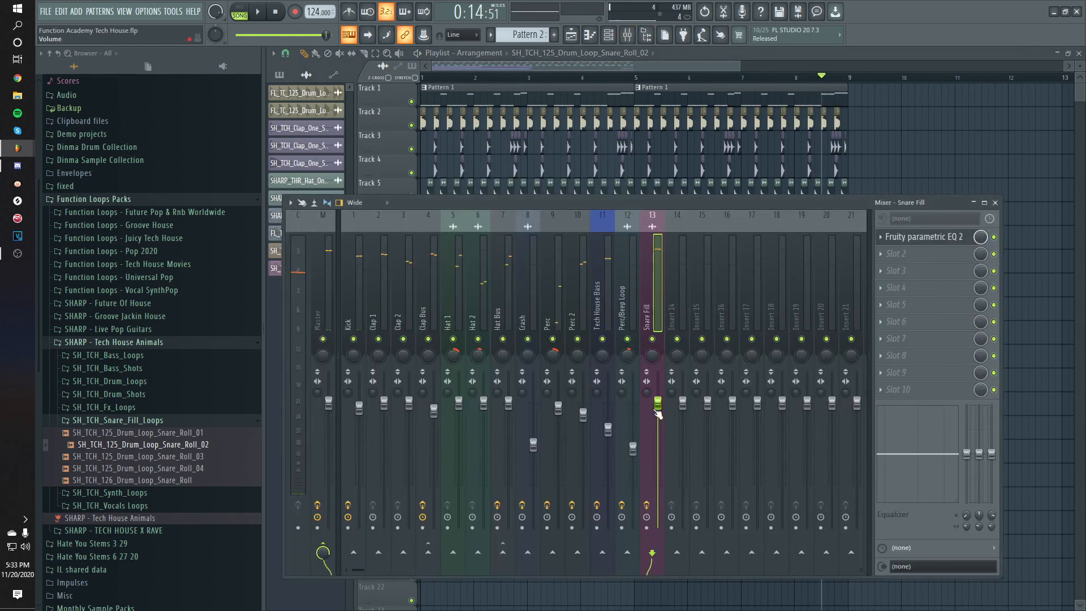
key("space")
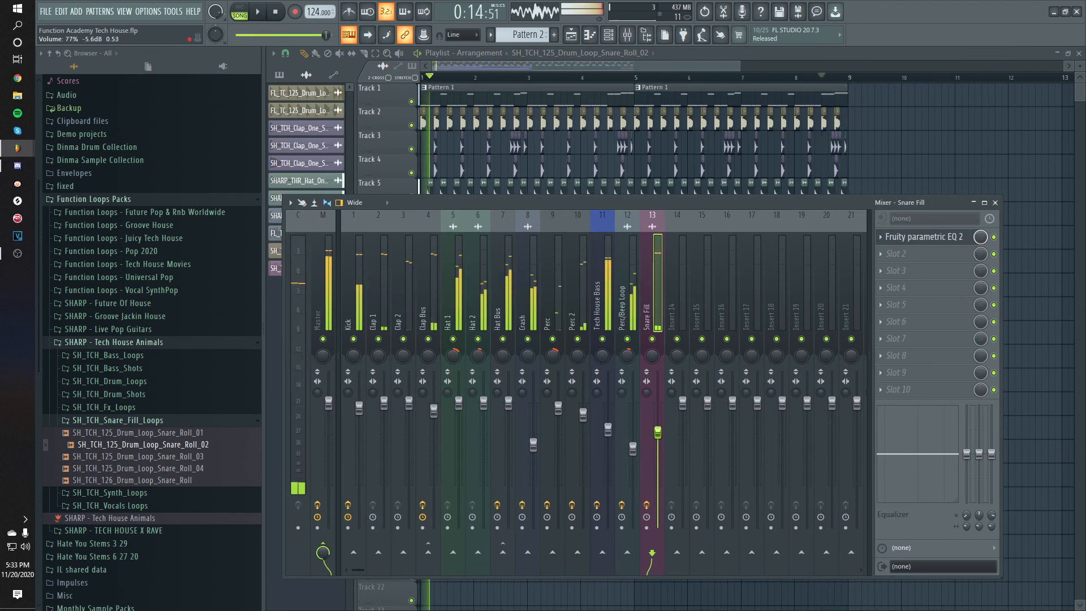
key("space")
left_click(747, 96)
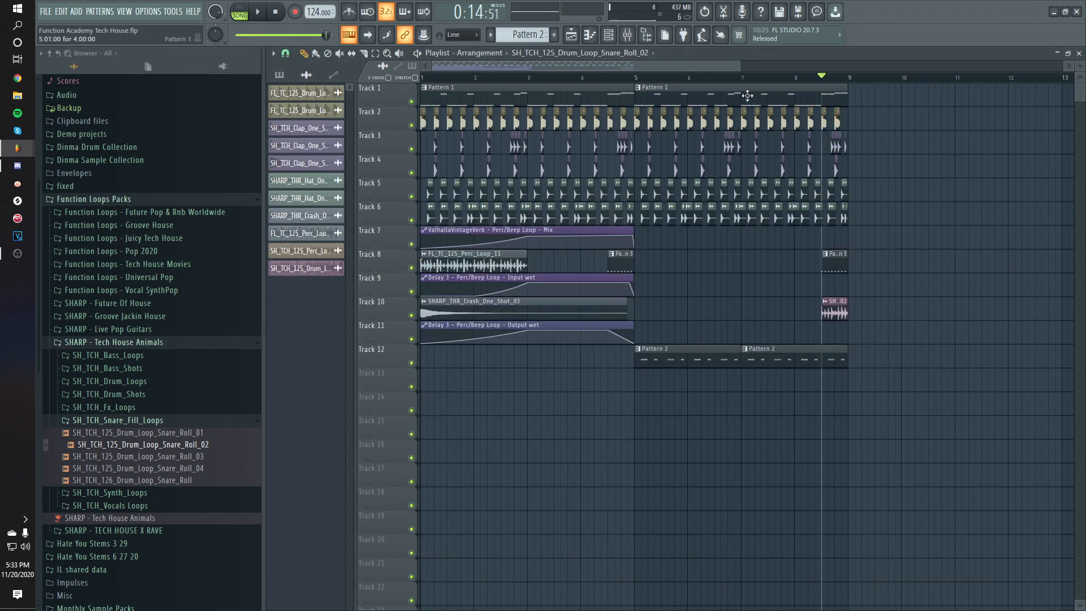
Step: Play the whole arrangement from the start and select the FL_TC_125_Perc_Loop_11 clip on Track 8
left_click(751, 84)
left_click_drag(741, 77, 218, 152)
scroll(865, 399, "down", 2)
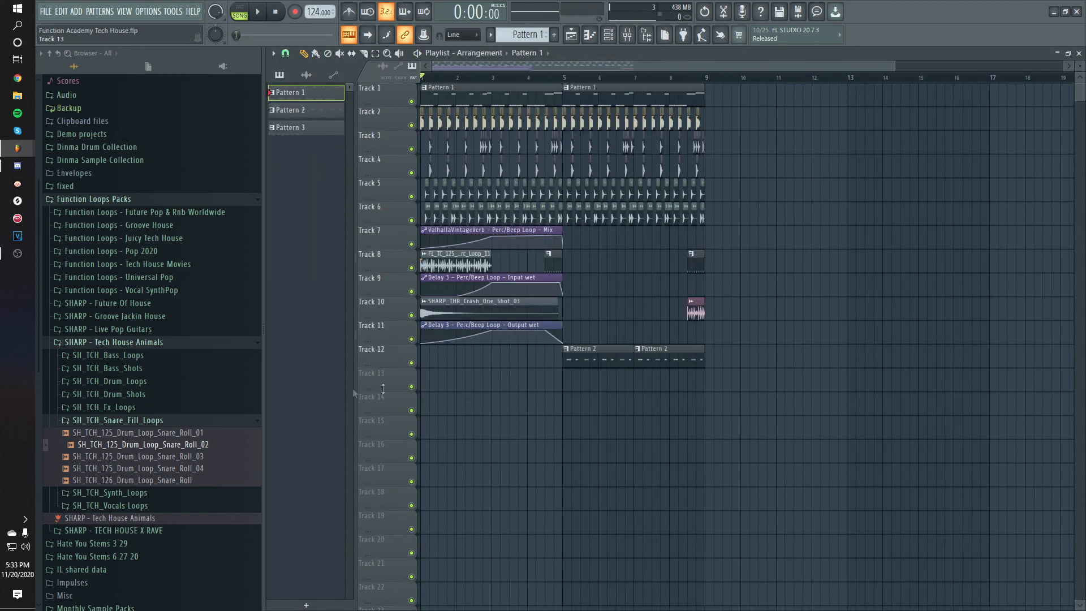
key("space")
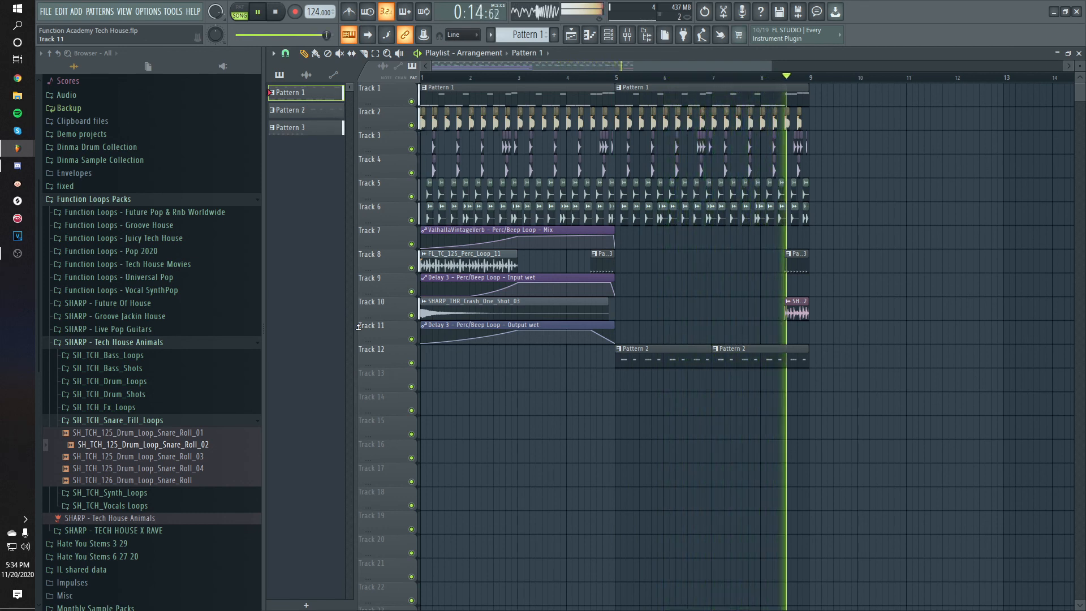
key("space")
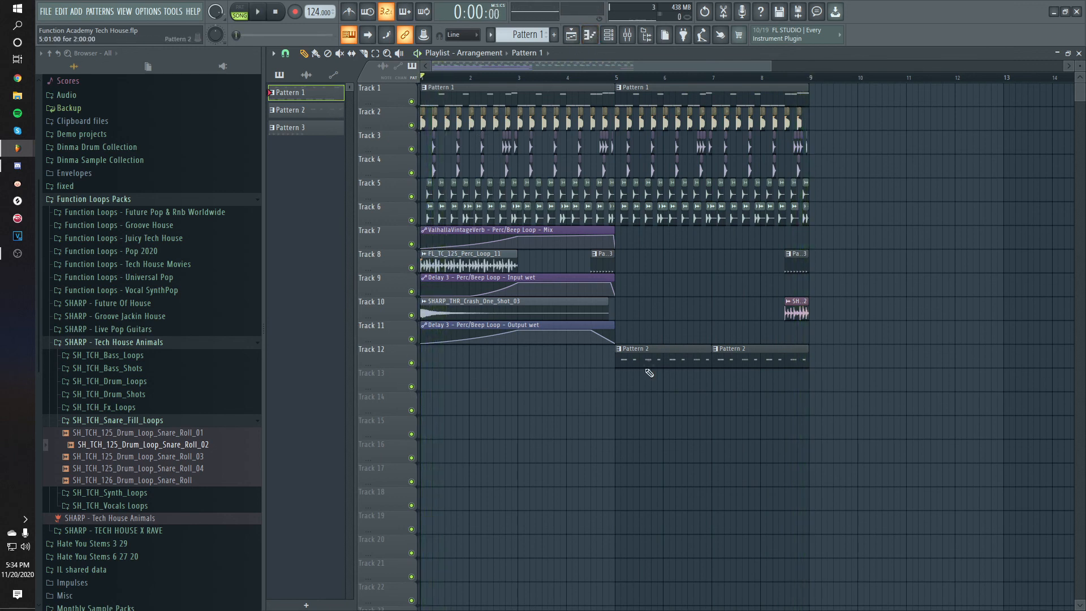
left_click(480, 262)
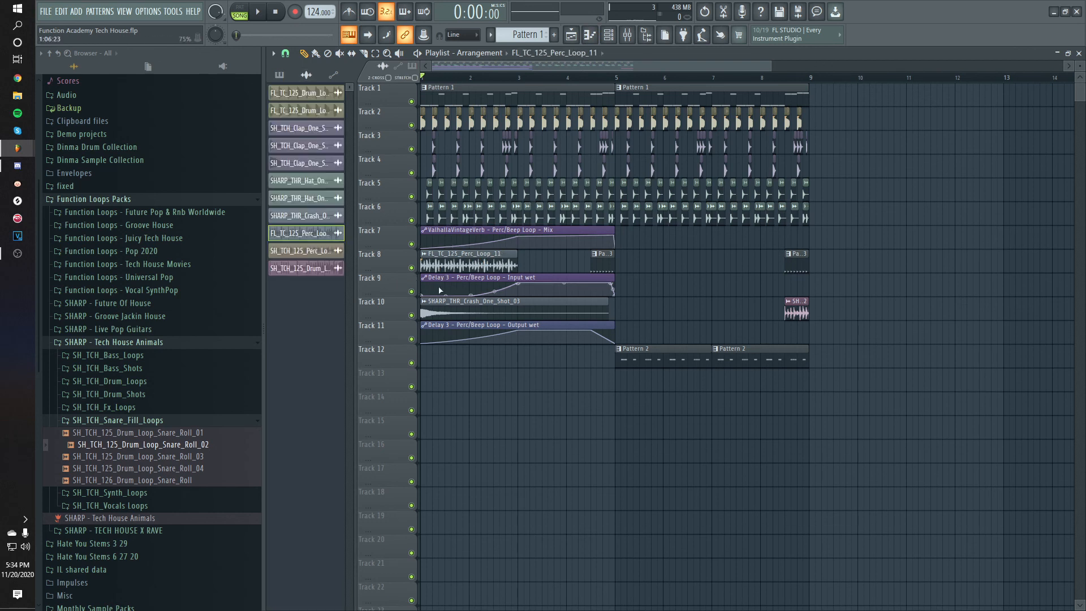